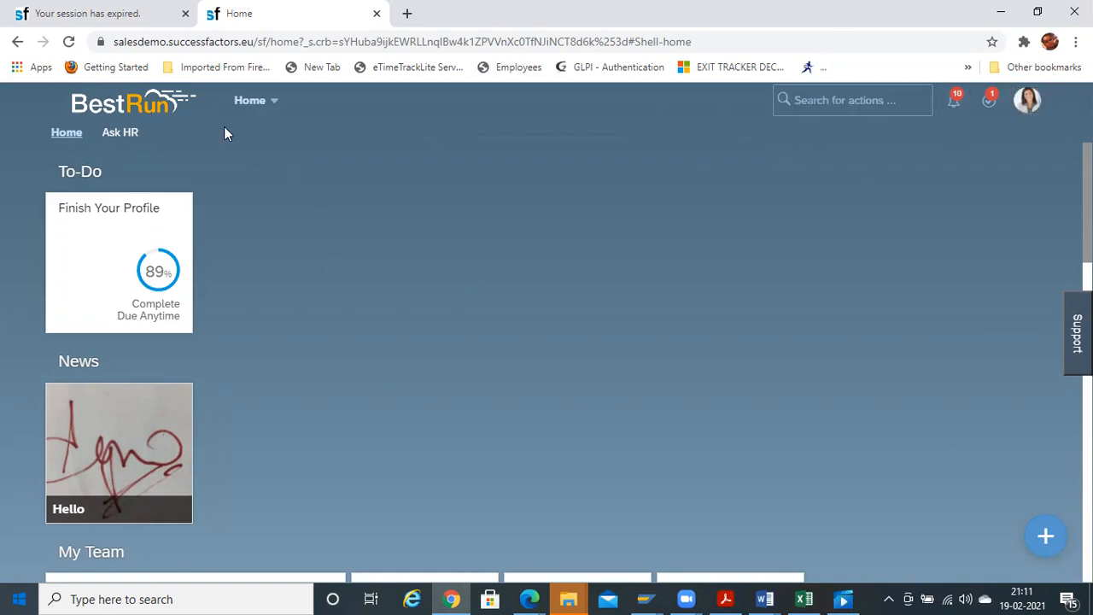
- Open Employee Files, switch to the manager's profile, and review the personal, contact and job information
{"action": "left_click", "coordinate": [256, 108]}
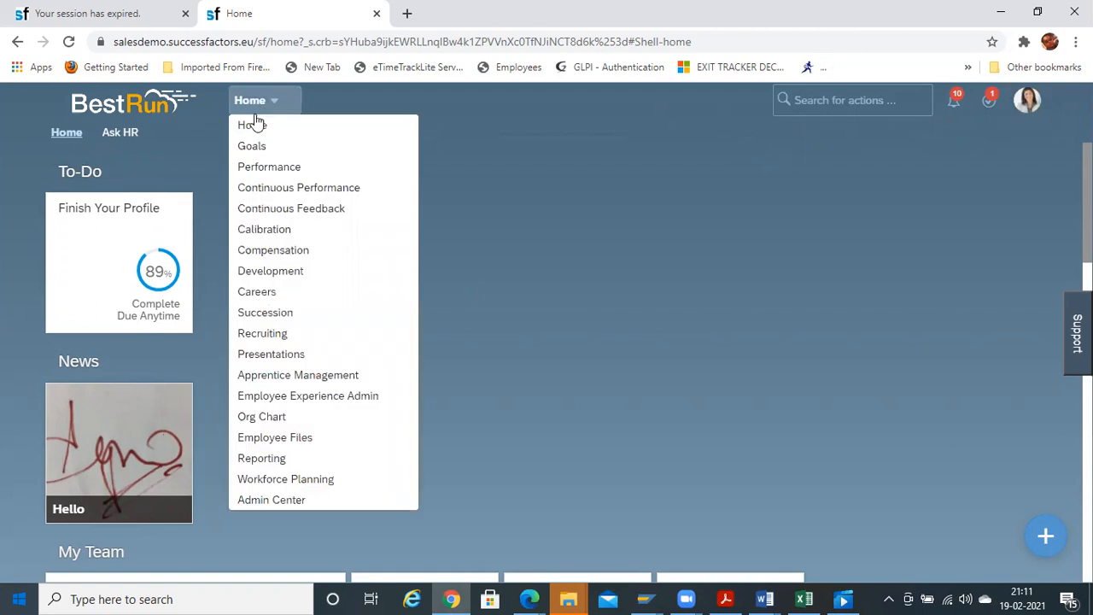
{"action": "left_click", "coordinate": [285, 439]}
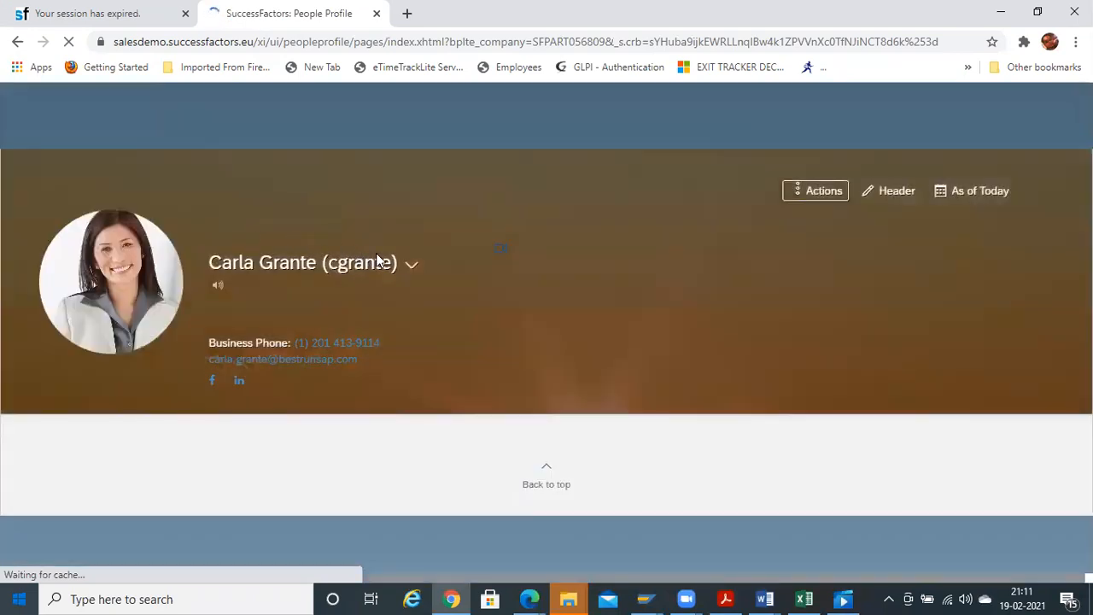
{"action": "left_click", "coordinate": [413, 264]}
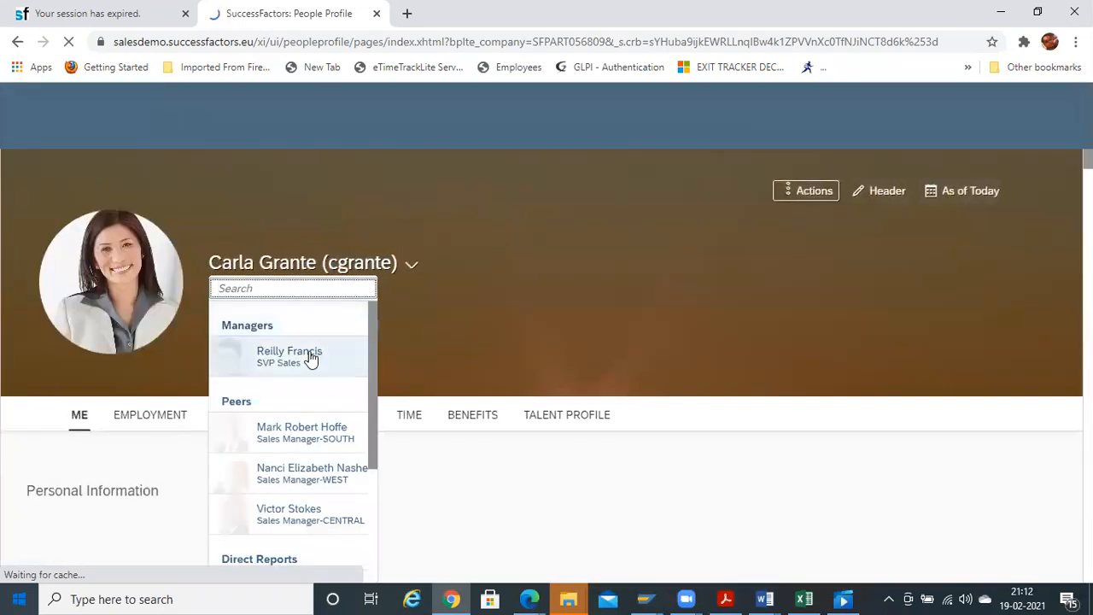
{"action": "left_click", "coordinate": [309, 359]}
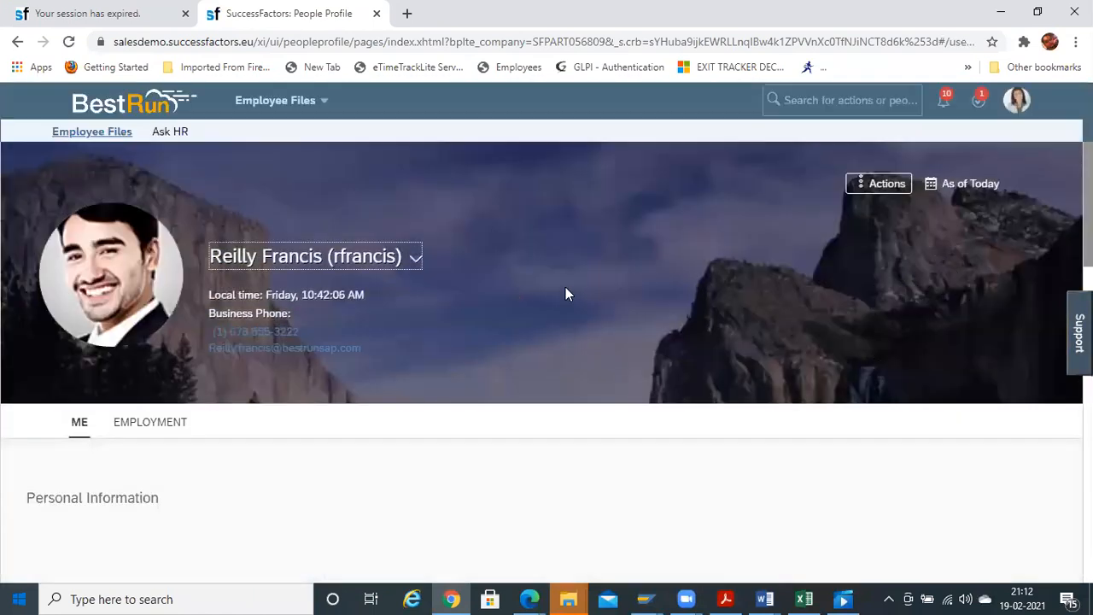
{"action": "scroll", "coordinate": [565, 290], "scroll_direction": "down", "scroll_amount": 2}
{"action": "scroll", "coordinate": [547, 358], "scroll_direction": "down", "scroll_amount": 5}
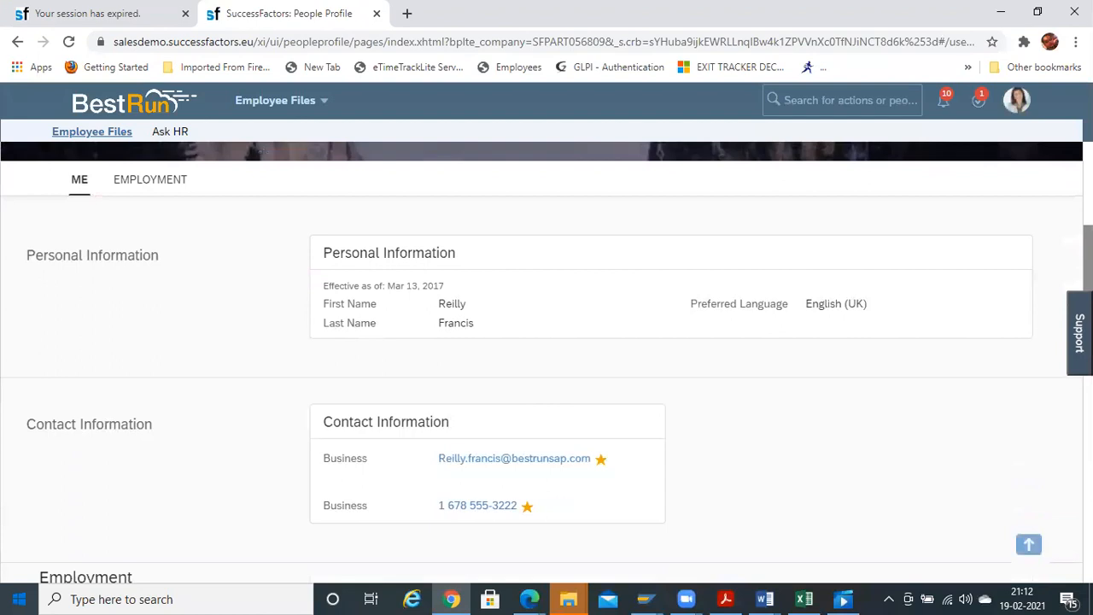
{"action": "scroll", "coordinate": [546, 359], "scroll_direction": "up", "scroll_amount": 5}
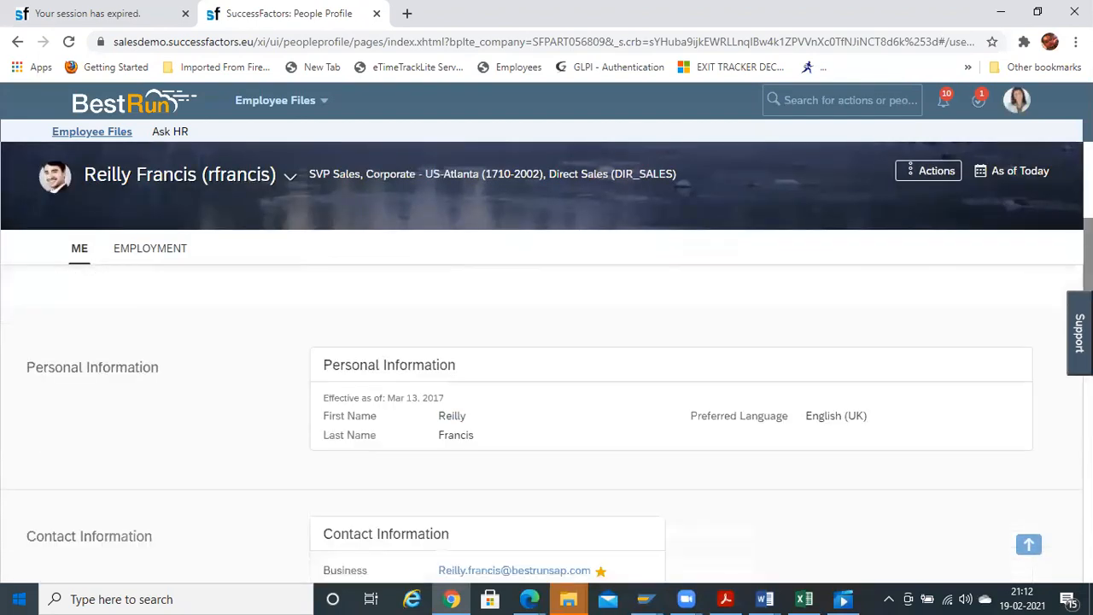
{"action": "scroll", "coordinate": [547, 358], "scroll_direction": "down", "scroll_amount": 6}
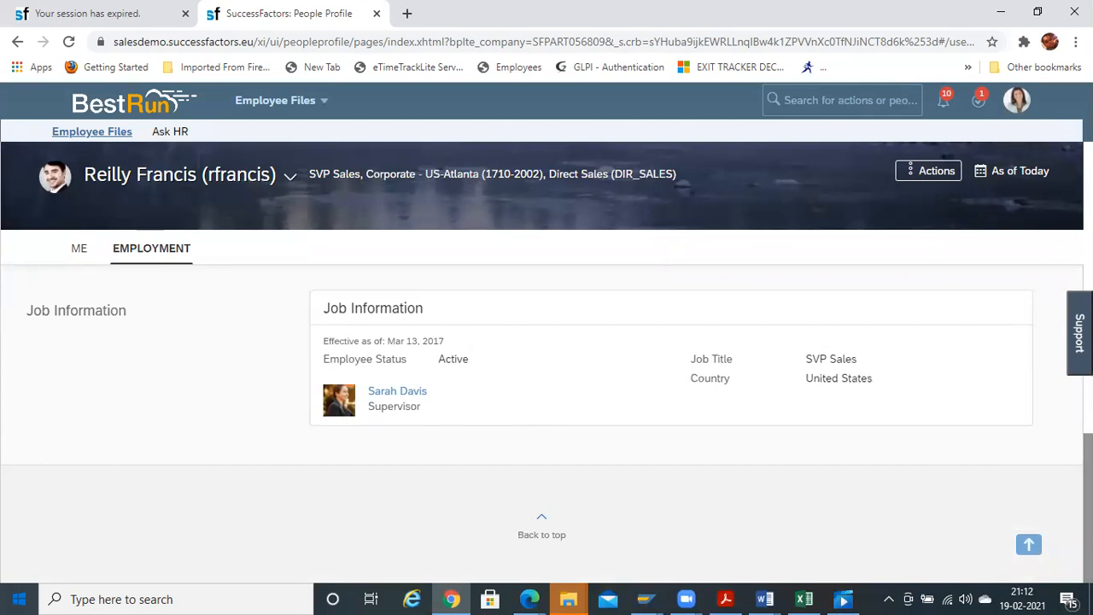
{"action": "scroll", "coordinate": [546, 358], "scroll_direction": "up", "scroll_amount": 9}
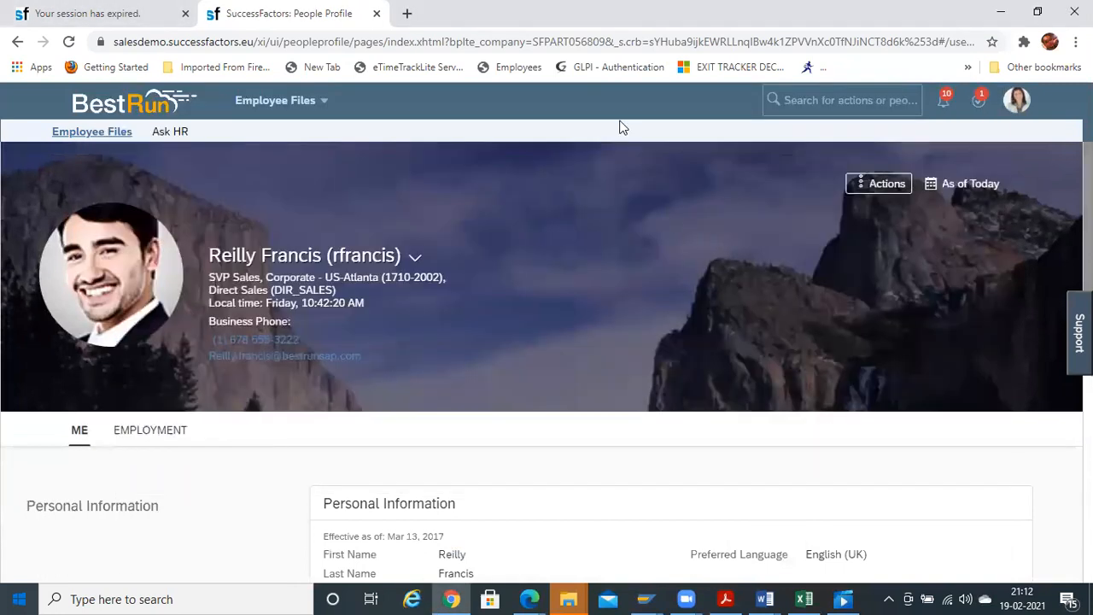
- Duplicate the profile page in a second browser tab and end the proxy session in both tabs with Become Self
{"action": "right_click", "coordinate": [344, 21]}
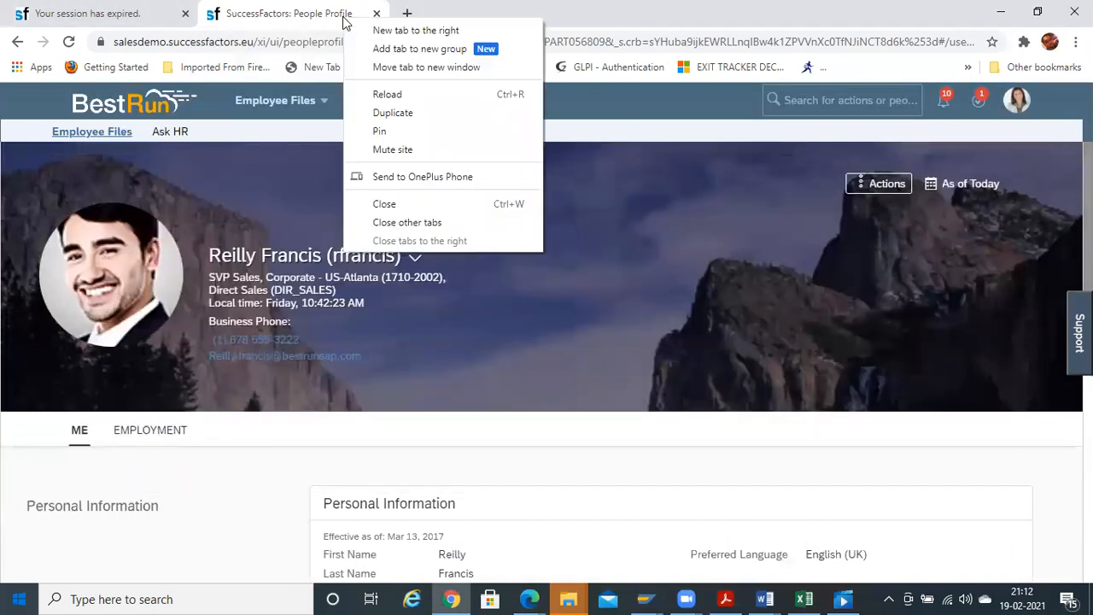
{"action": "left_click", "coordinate": [408, 112]}
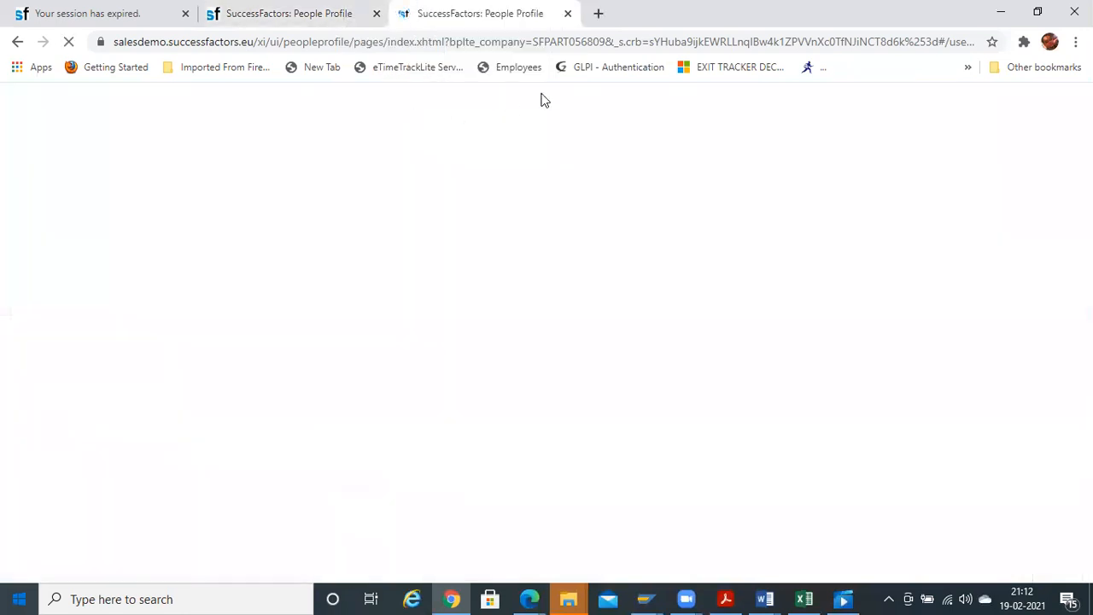
{"action": "left_click", "coordinate": [316, 17]}
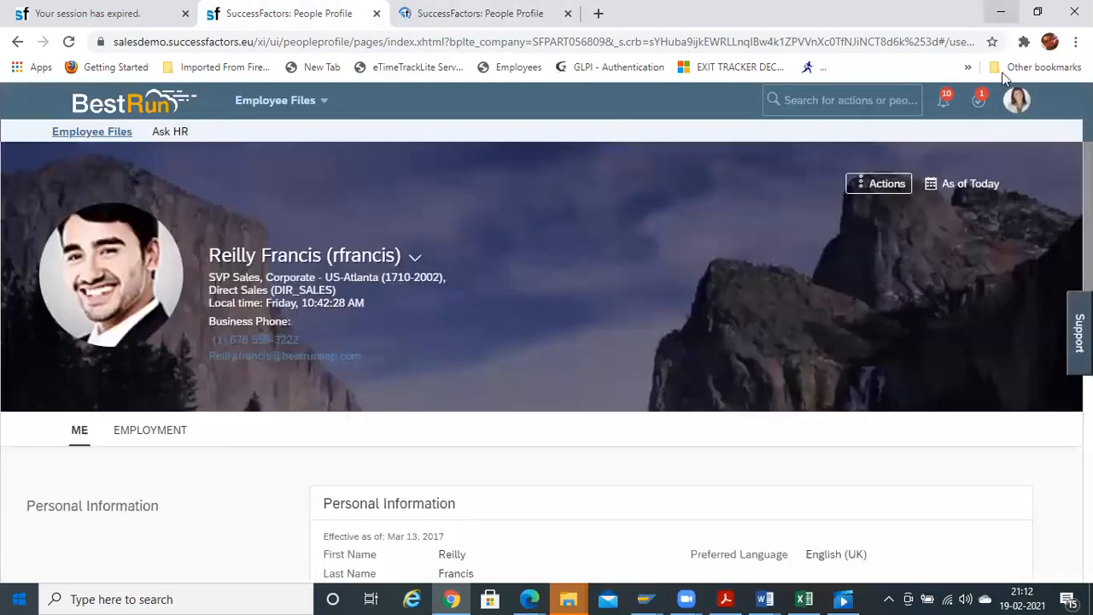
{"action": "left_click", "coordinate": [1018, 104]}
{"action": "left_click", "coordinate": [828, 185]}
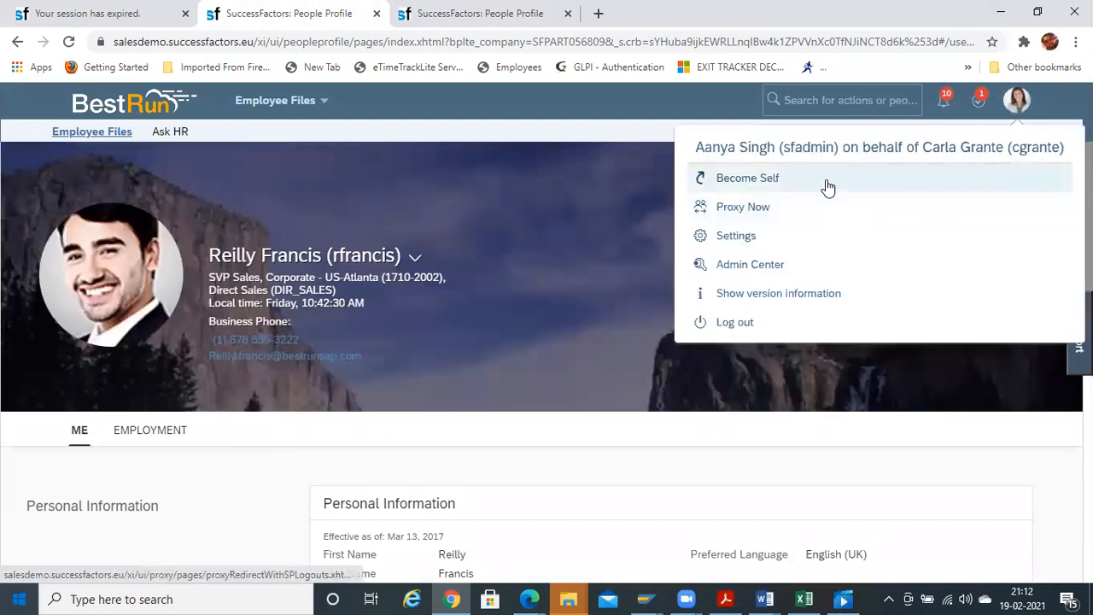
{"action": "left_click", "coordinate": [472, 27]}
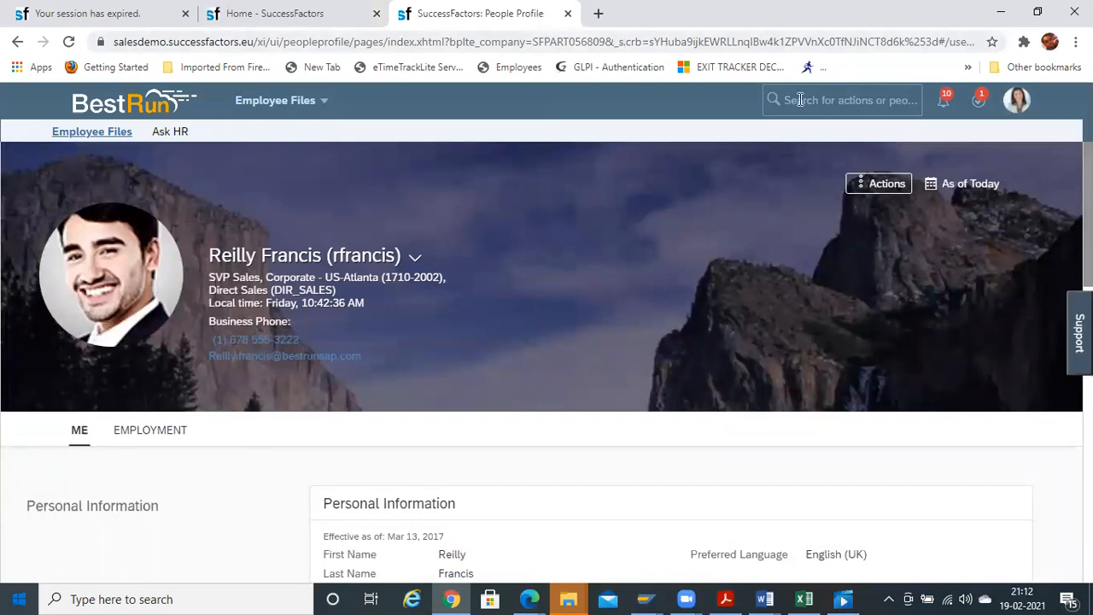
{"action": "left_click", "coordinate": [1018, 100]}
{"action": "left_click", "coordinate": [893, 189]}
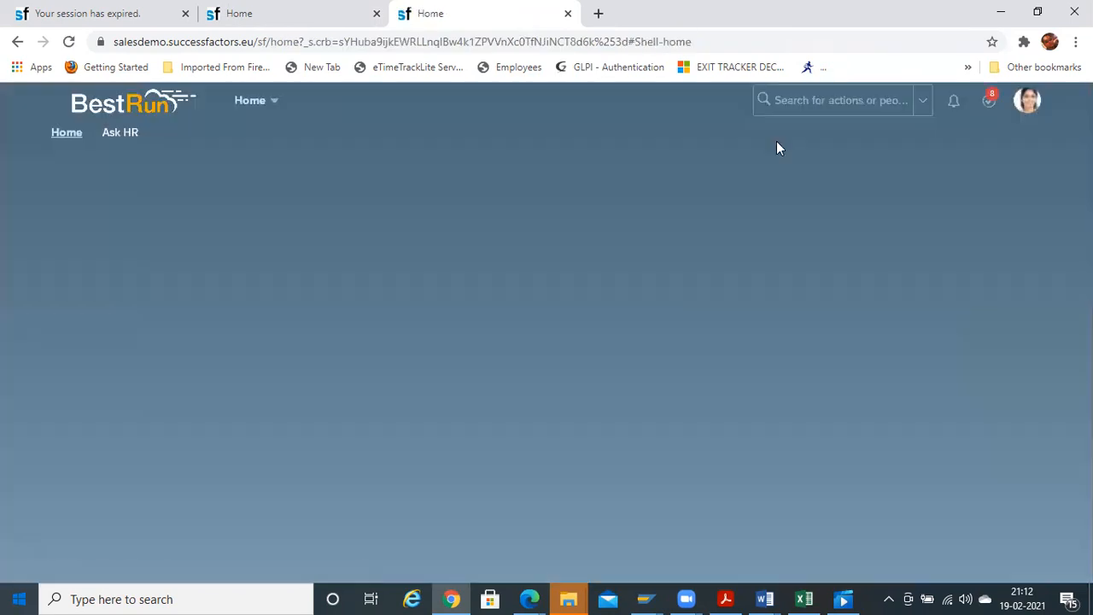
- Search the actions for "manage permission" and open Manage Permission Roles
{"action": "left_click", "coordinate": [789, 99]}
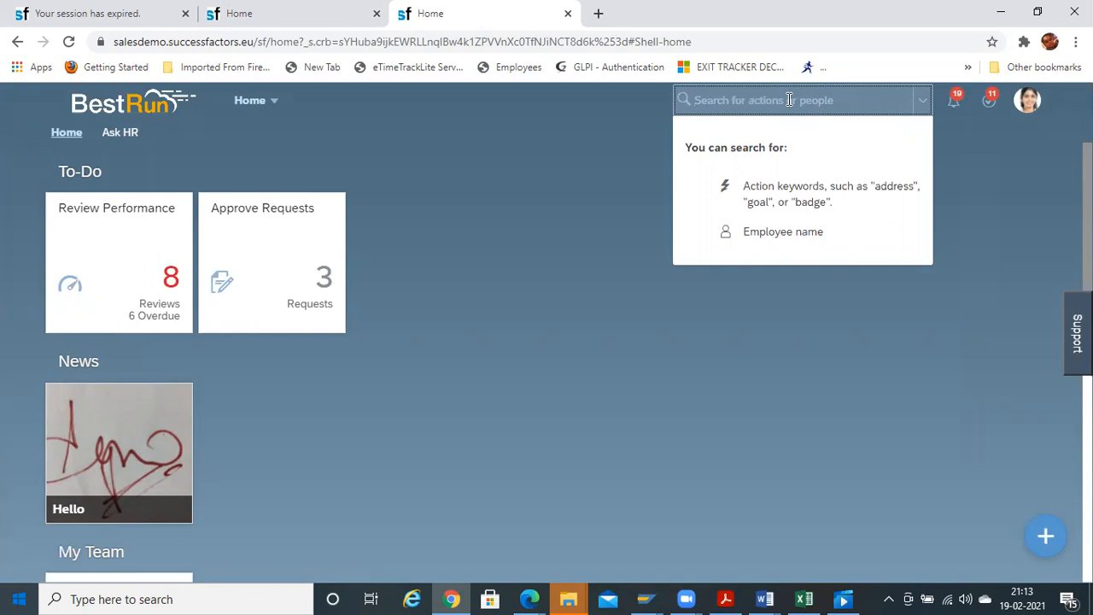
{"action": "type", "text": "manage "}
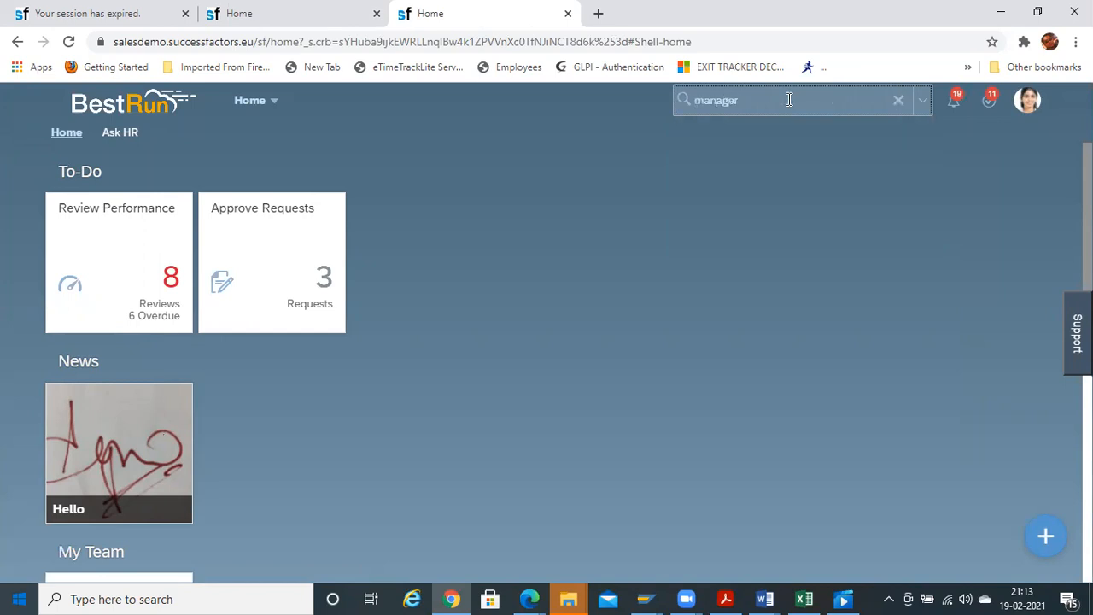
{"action": "type", "text": "permission"}
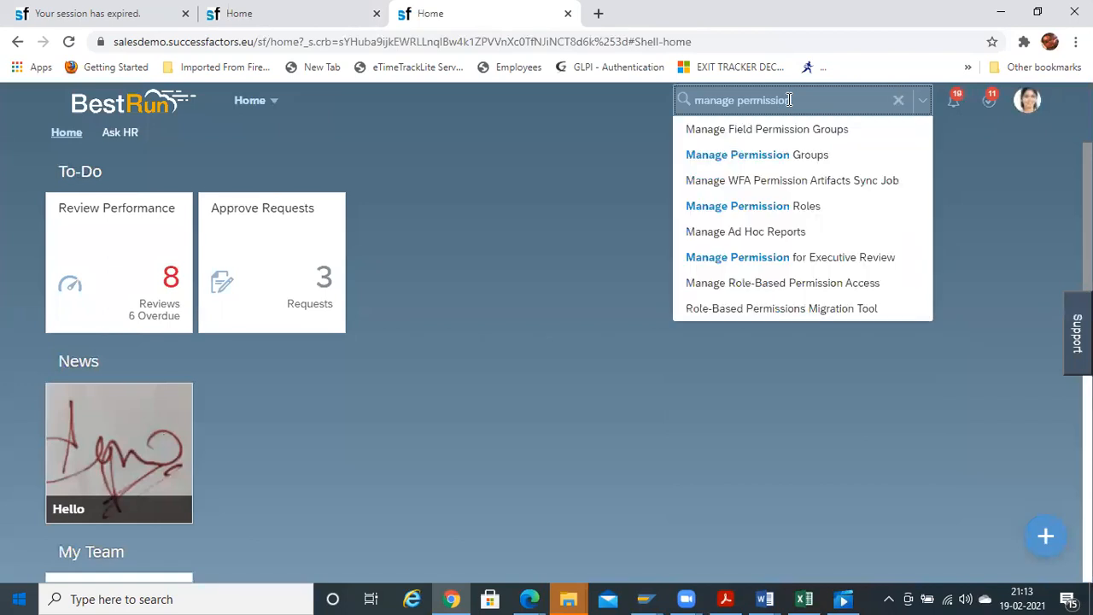
{"action": "left_click", "coordinate": [775, 207]}
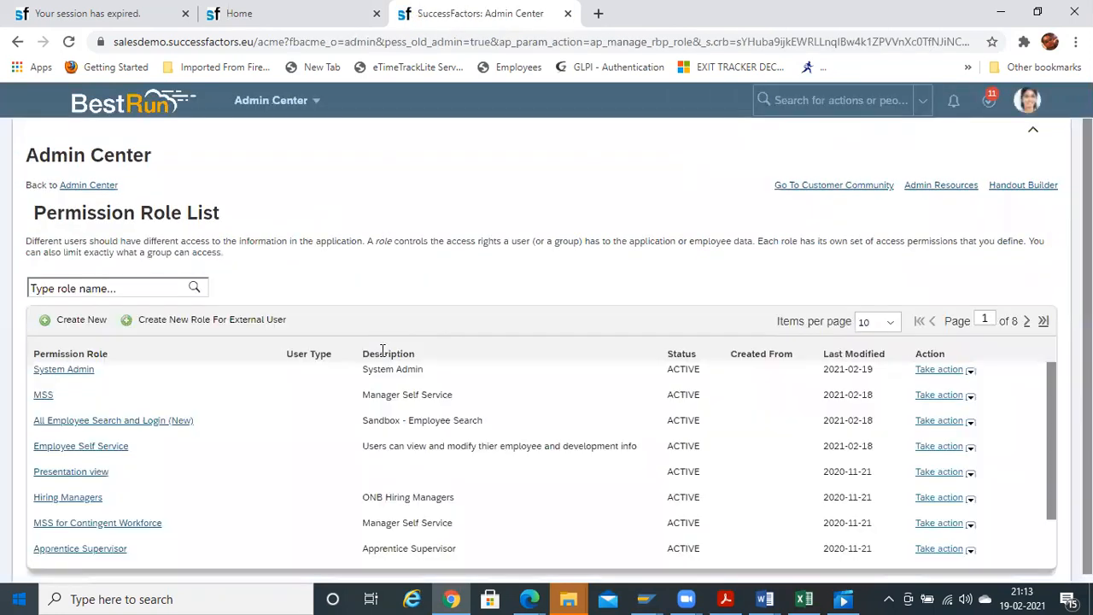
- Open the System Admin permission role and its existing granting rule for editing
{"action": "left_click", "coordinate": [73, 374]}
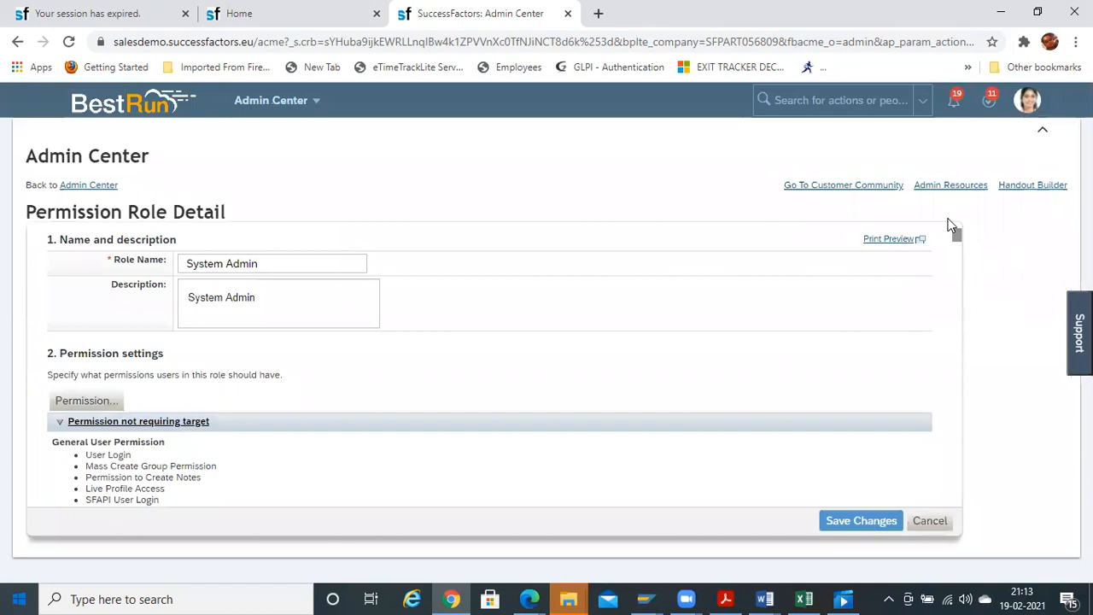
{"action": "left_click_drag", "start_coordinate": [957, 235], "coordinate": [976, 547]}
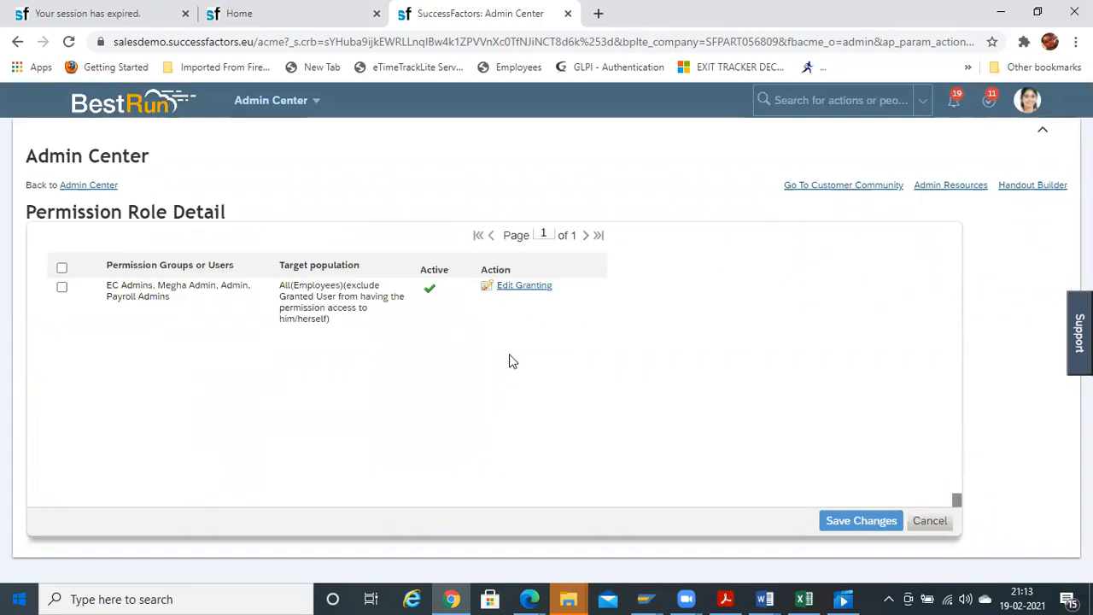
{"action": "left_click", "coordinate": [531, 294]}
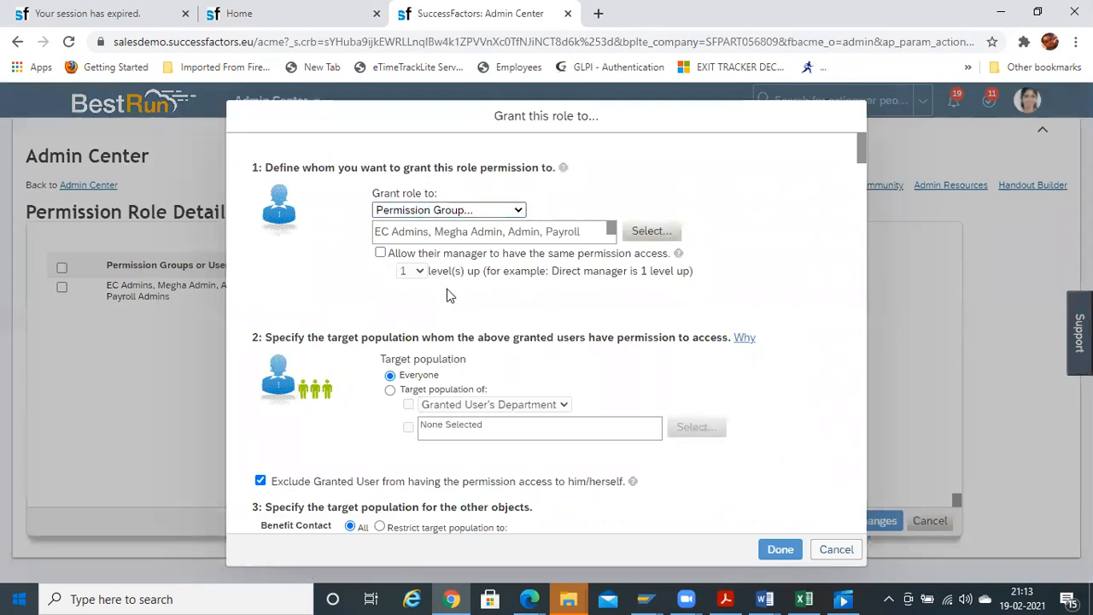
- Duplicate the role page in another browser tab and open Manage Permission Groups there through the action search
{"action": "right_click", "coordinate": [491, 23]}
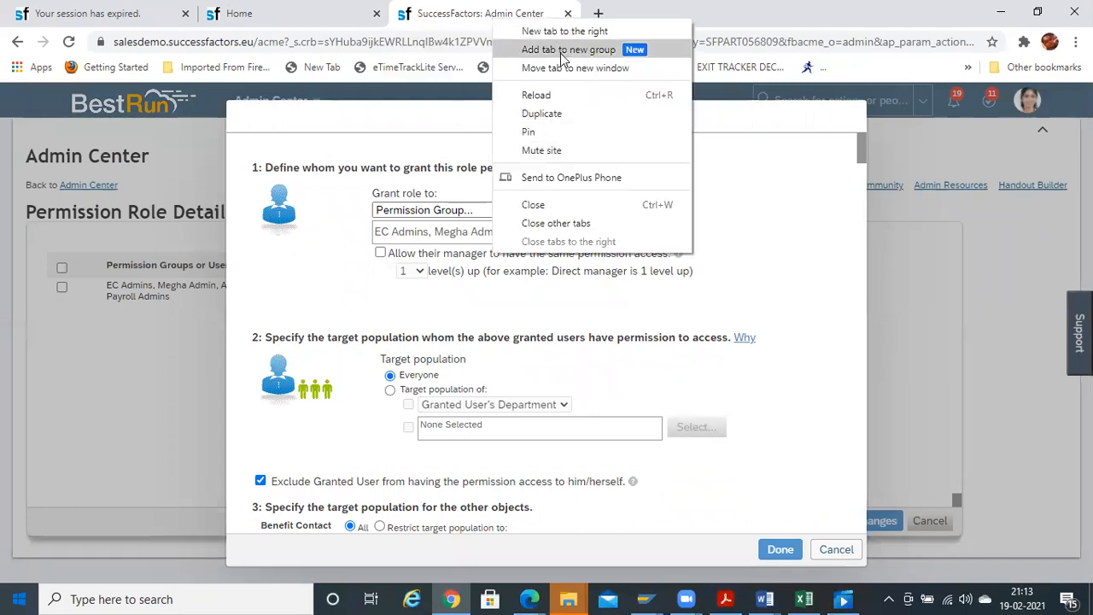
{"action": "left_click", "coordinate": [558, 113]}
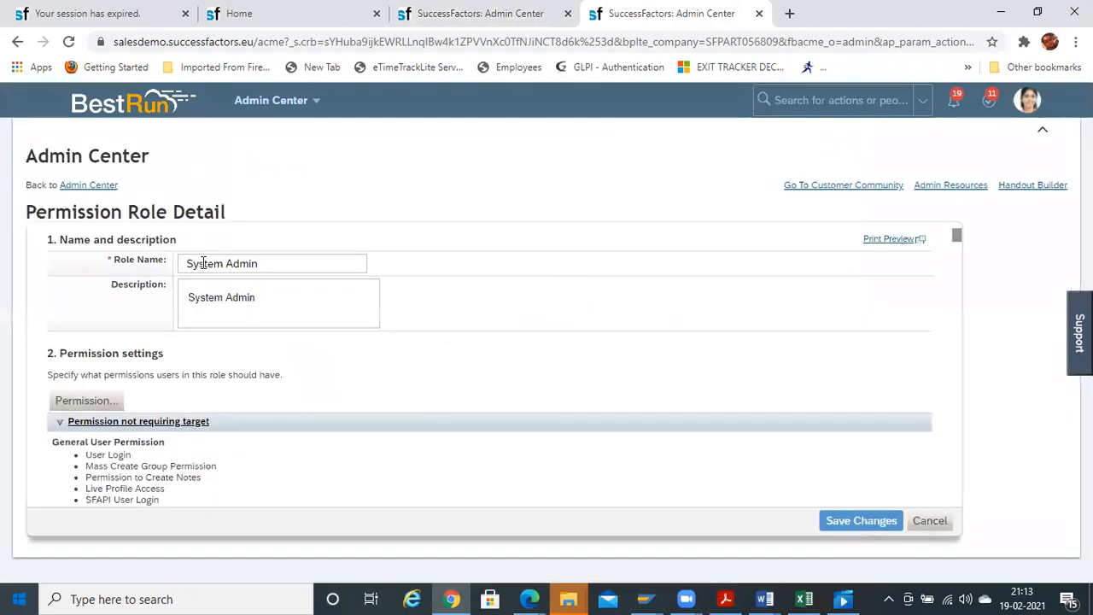
{"action": "left_click_drag", "start_coordinate": [957, 236], "coordinate": [955, 214]}
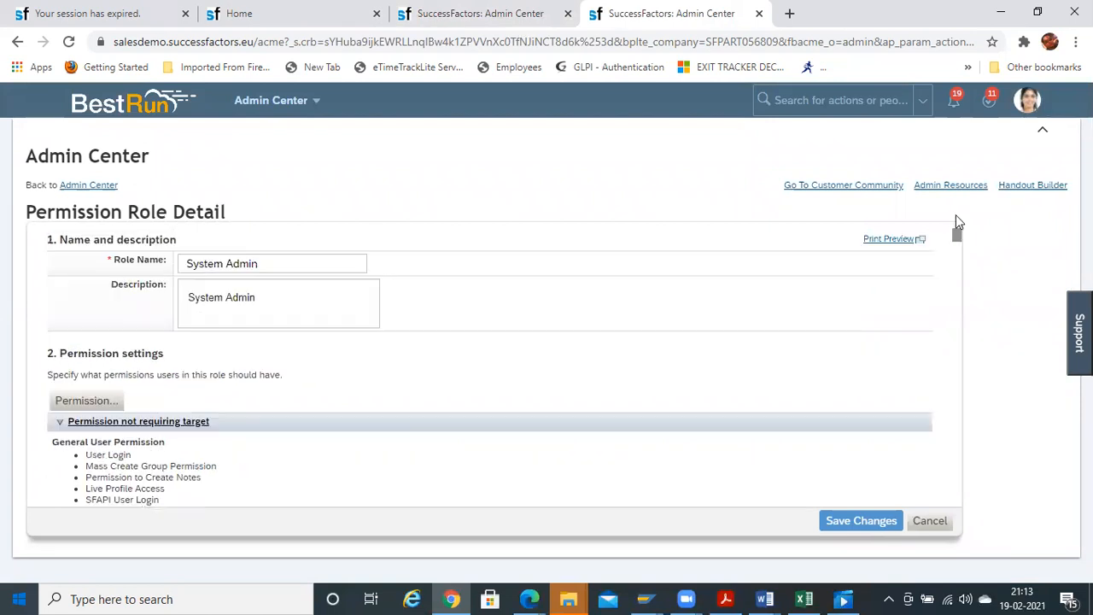
{"action": "left_click", "coordinate": [866, 111]}
{"action": "type", "text": "permission gro"}
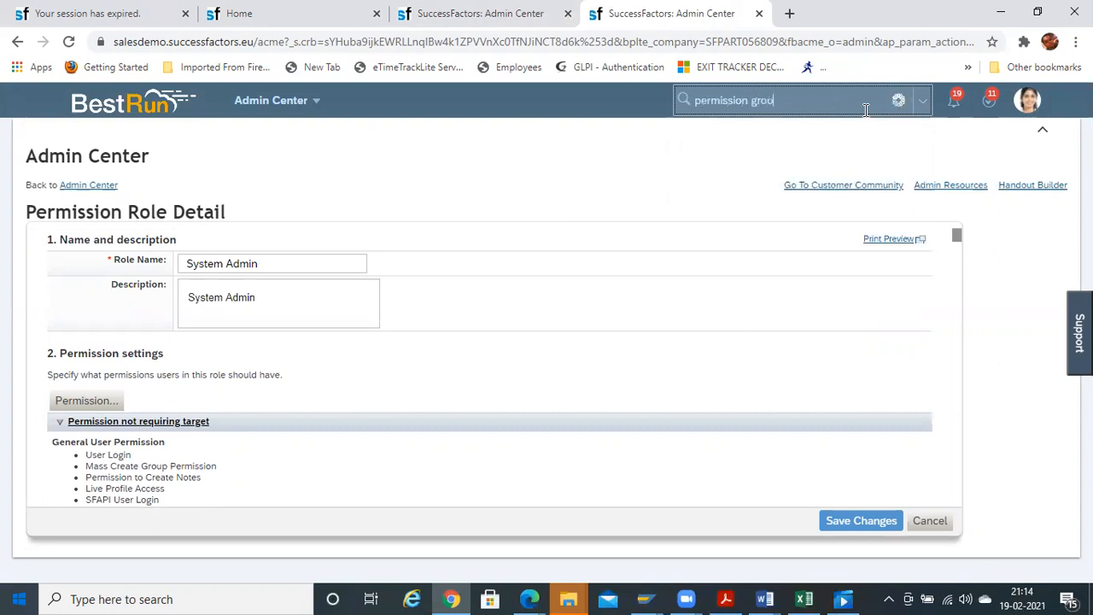
{"action": "type", "text": "u"}
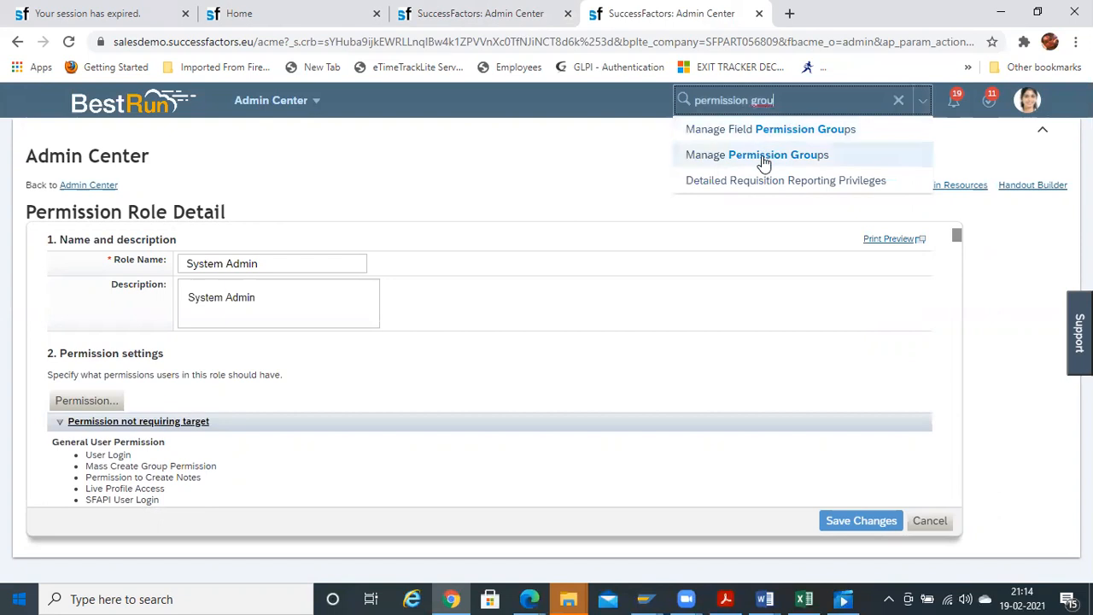
{"action": "left_click", "coordinate": [762, 155]}
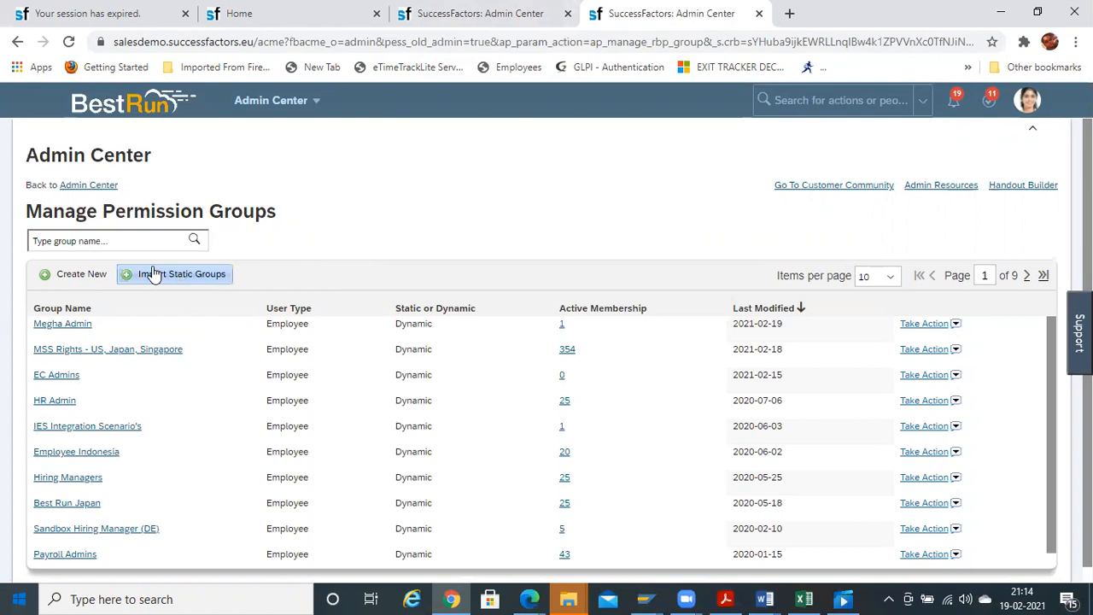
- Start a new permission group and name it "USA HR Manager - GR", checking the role granting in the other browser tab
{"action": "scroll", "coordinate": [547, 350], "scroll_direction": "down", "scroll_amount": 1}
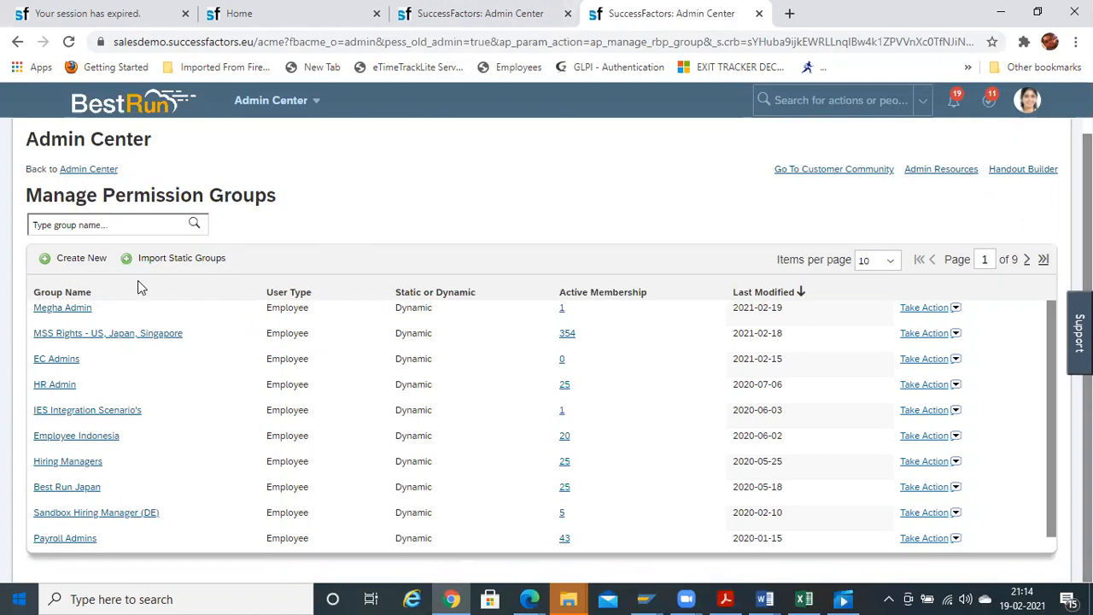
{"action": "left_click", "coordinate": [70, 253]}
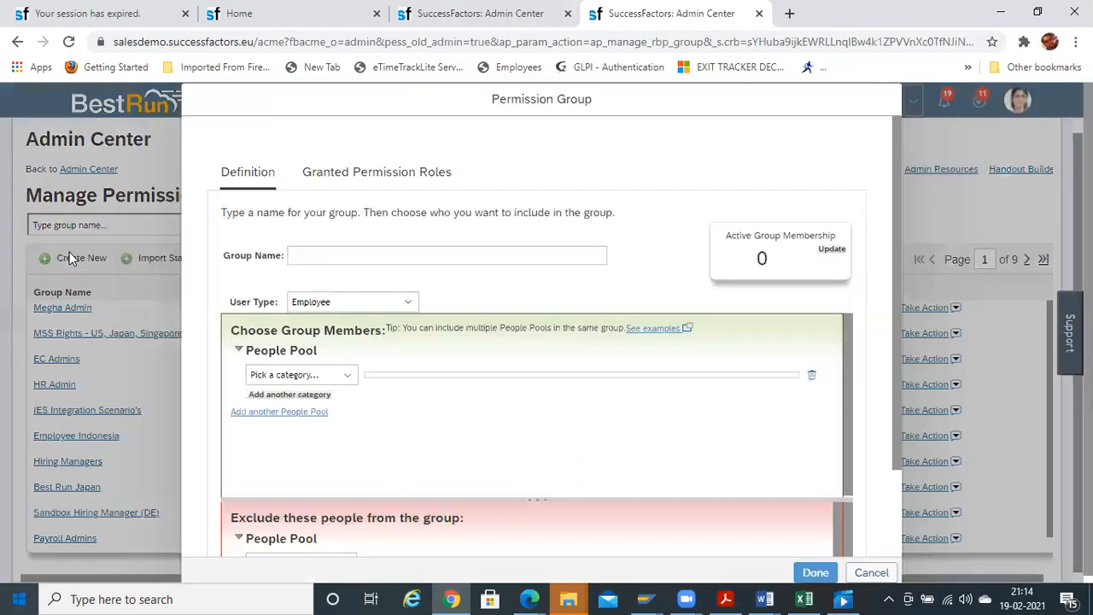
{"action": "left_click", "coordinate": [337, 247]}
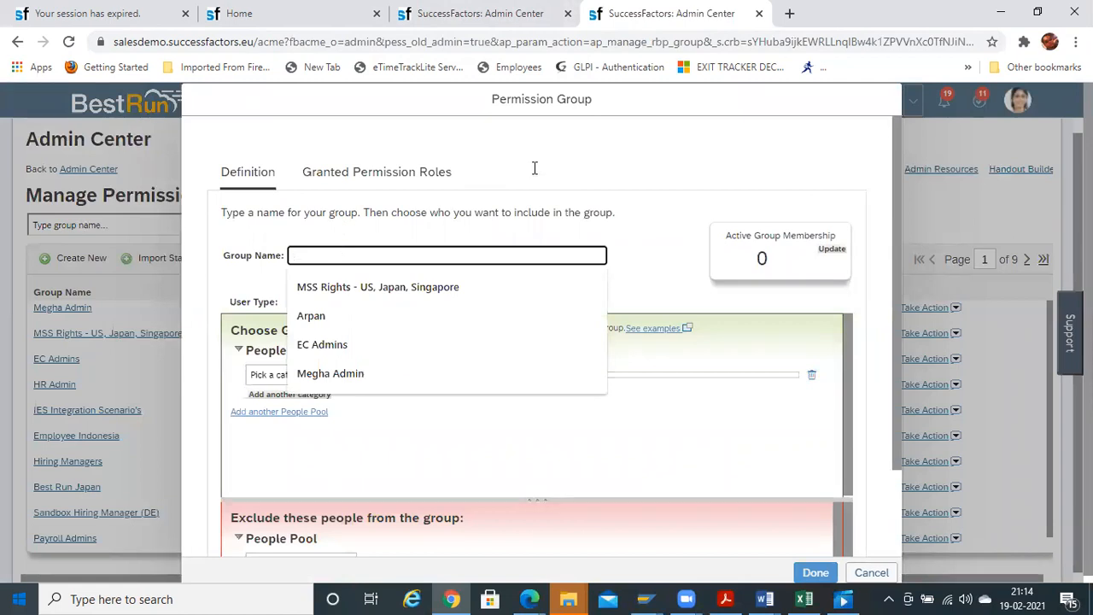
{"action": "left_click", "coordinate": [507, 25]}
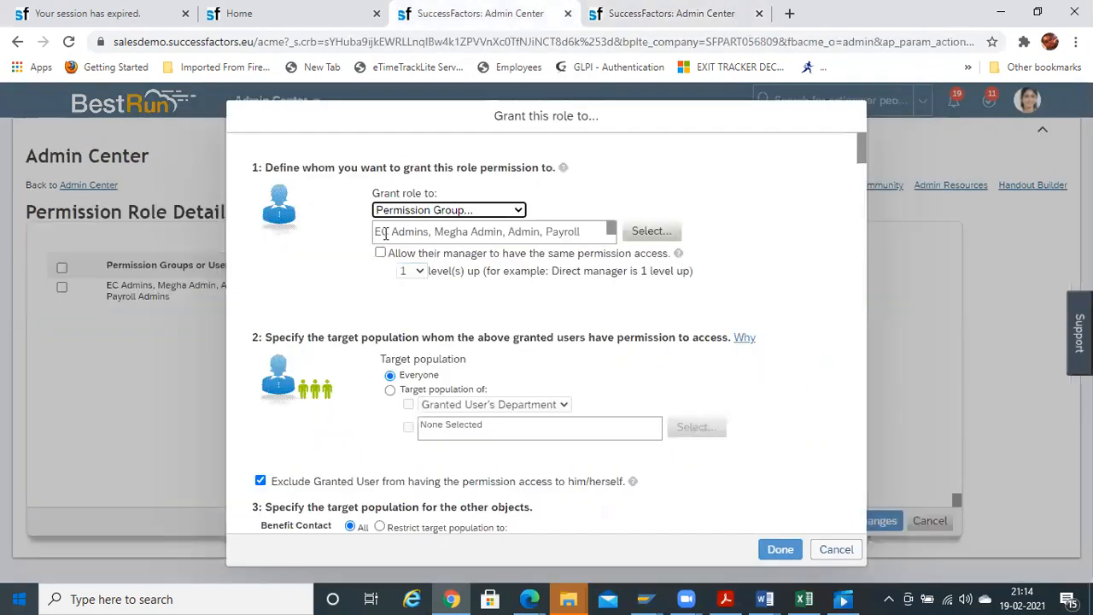
{"action": "left_click", "coordinate": [629, 29]}
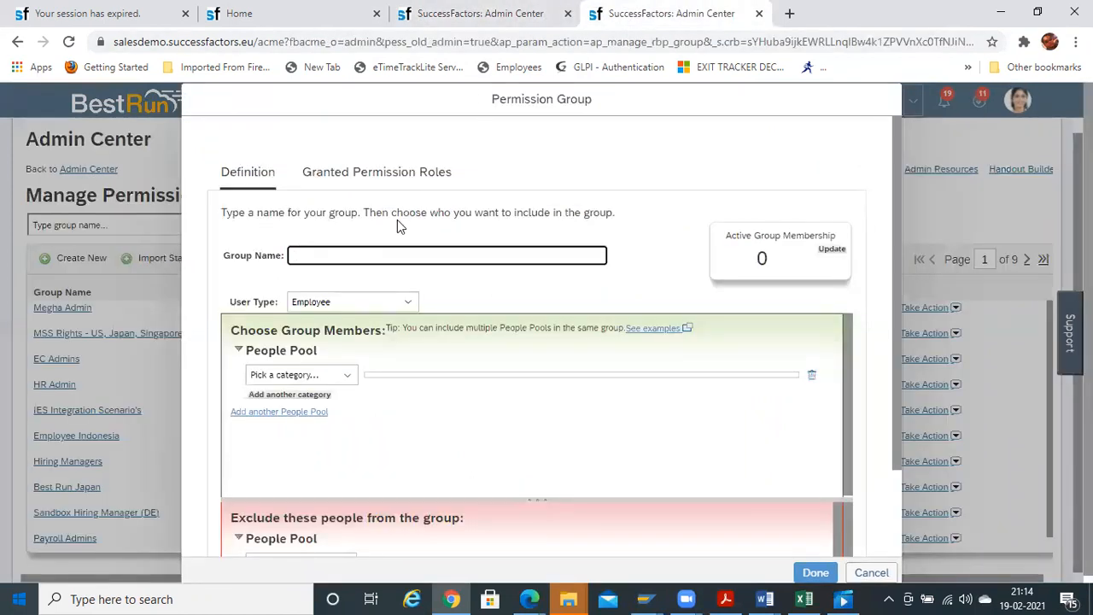
{"action": "type", "text": "USA"}
{"action": "type", "text": "HR Manage"}
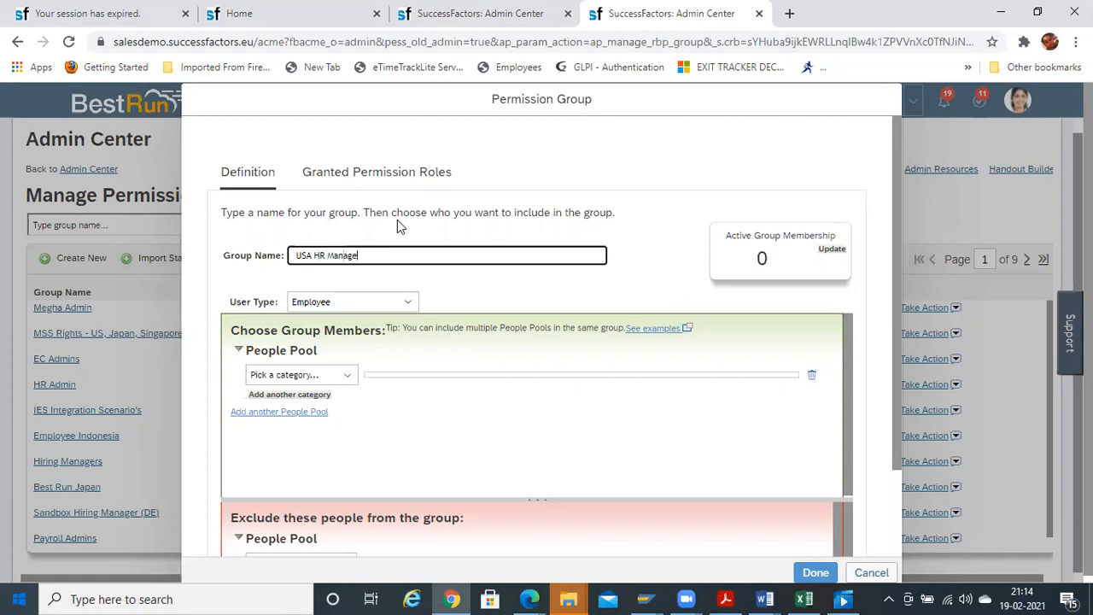
{"action": "type", "text": "r - GR"}
- Choose Username as the people pool category for the group members
{"action": "left_click", "coordinate": [346, 379]}
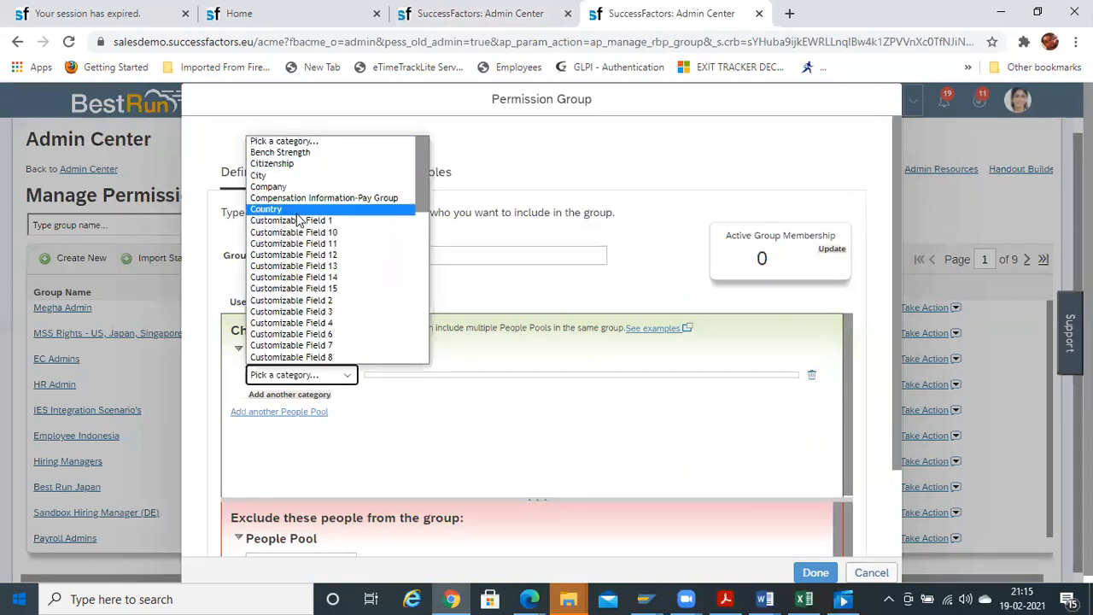
{"action": "left_click_drag", "start_coordinate": [429, 177], "coordinate": [415, 383]}
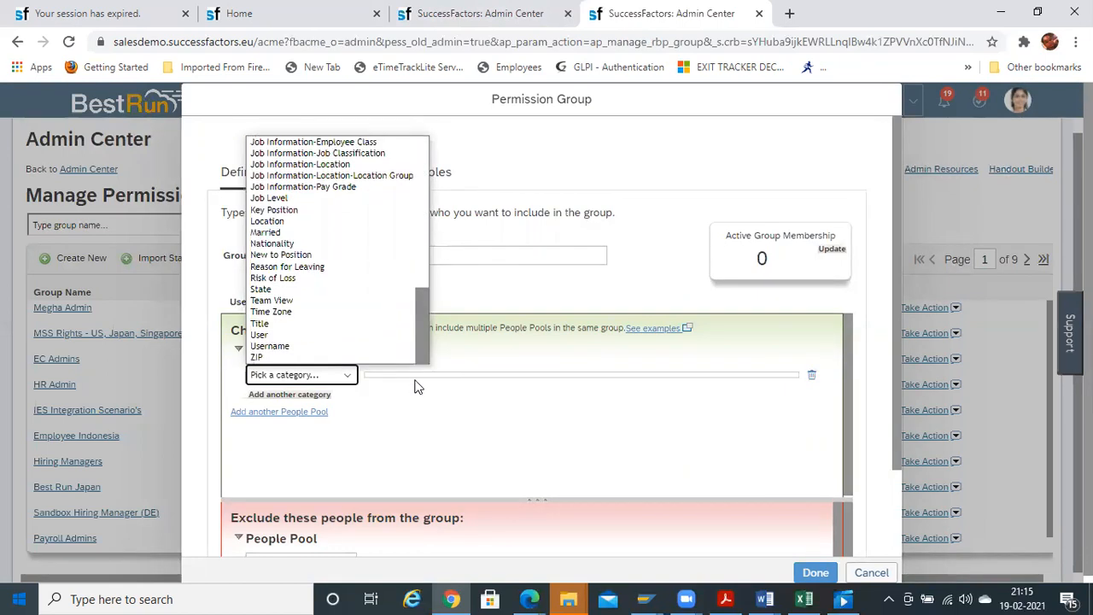
{"action": "left_click", "coordinate": [305, 356]}
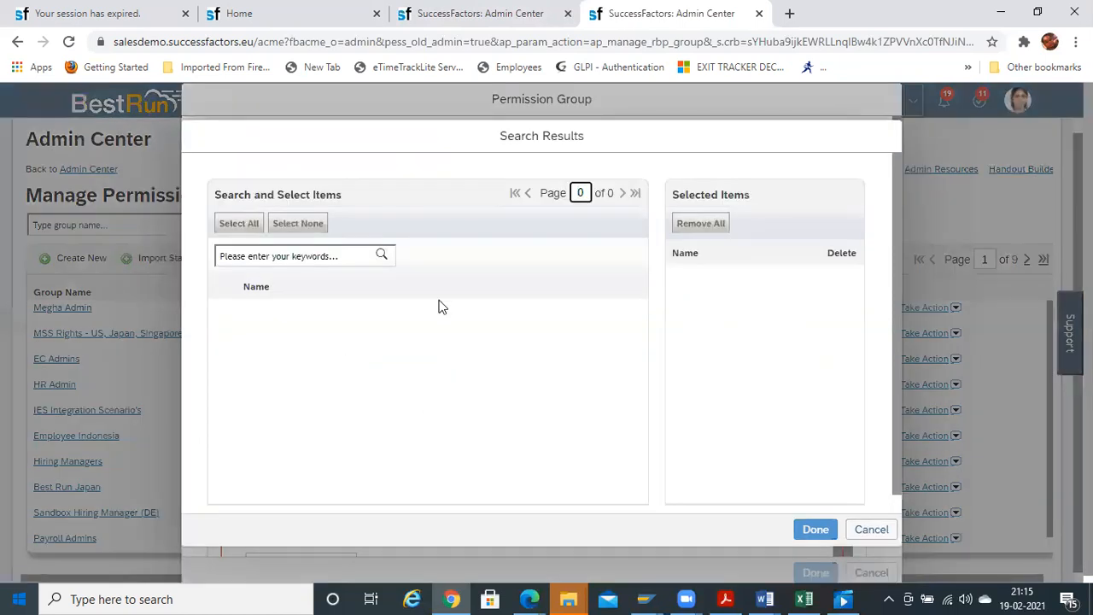
- Look up the intended HR manager through the people search in the Home browser tab and open the employee's profile
{"action": "left_click", "coordinate": [309, 27]}
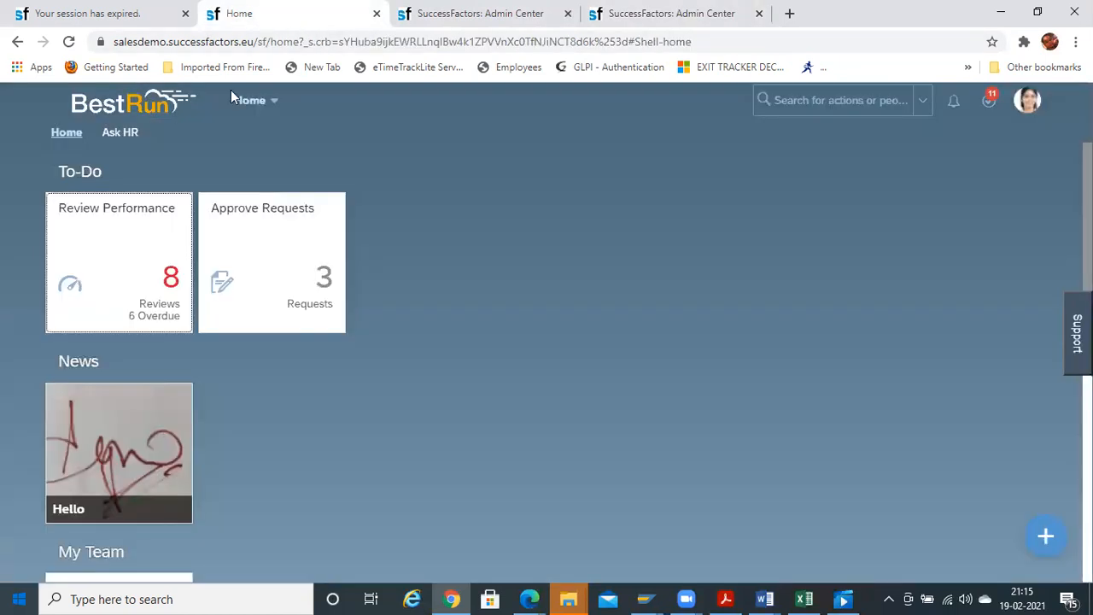
{"action": "left_click", "coordinate": [852, 96]}
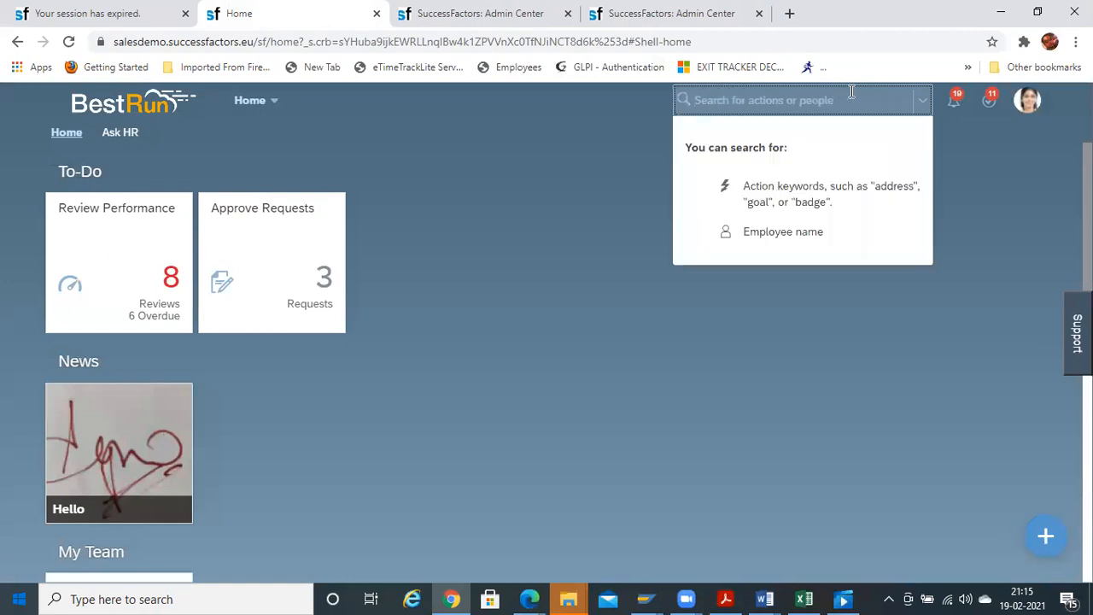
{"action": "type", "text": "carla"}
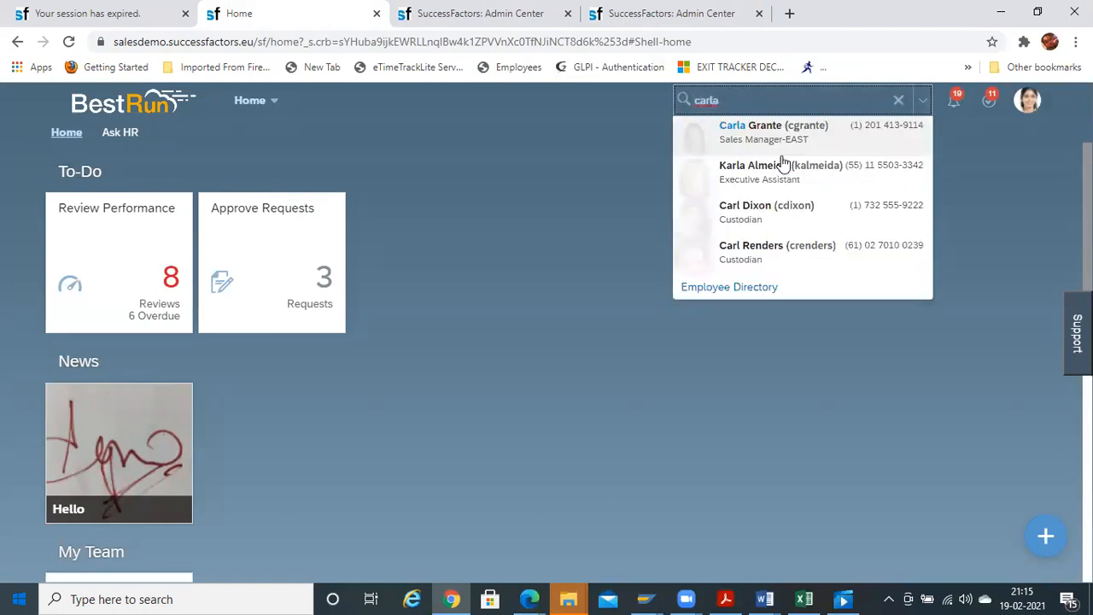
{"action": "left_click", "coordinate": [764, 152]}
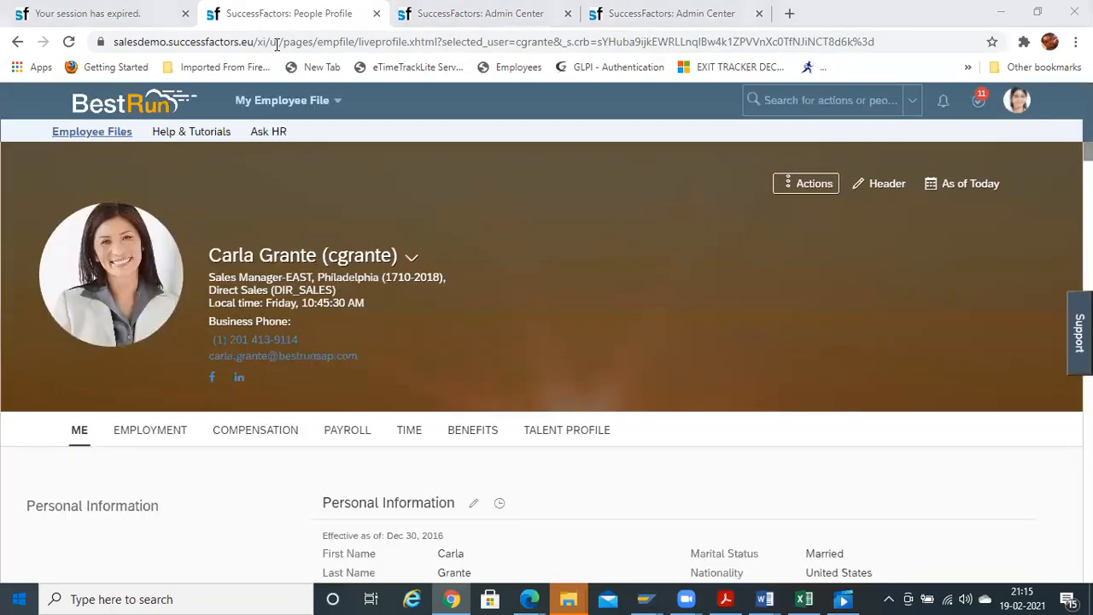
- Return to the permission group's browser tab, find the HR manager's username and add it to the people pool
{"action": "left_click", "coordinate": [628, 12]}
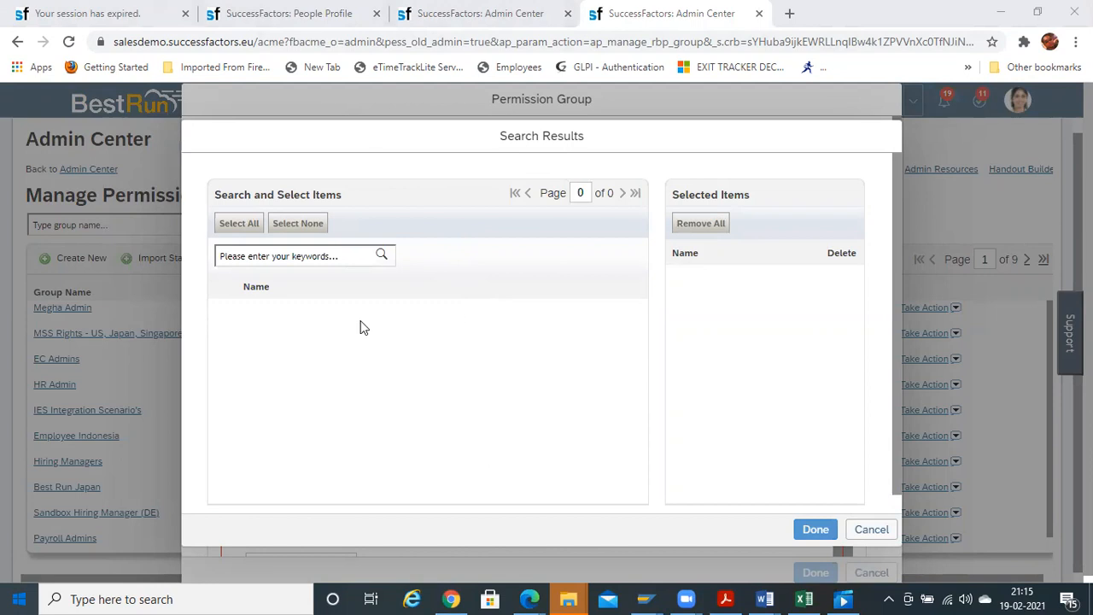
{"action": "left_click", "coordinate": [273, 255]}
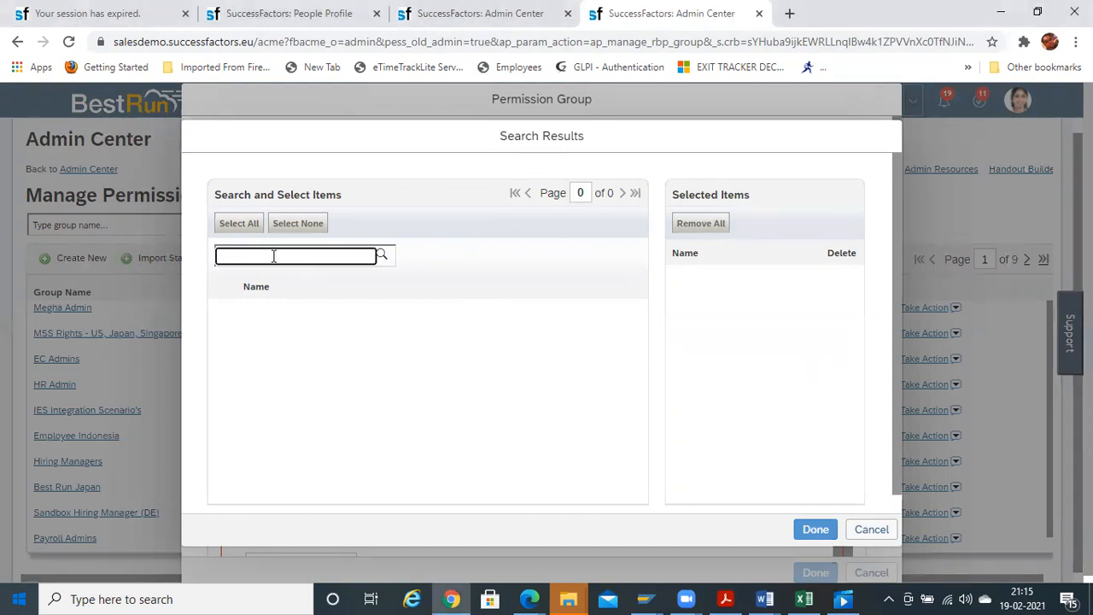
{"action": "type", "text": "cgrante"}
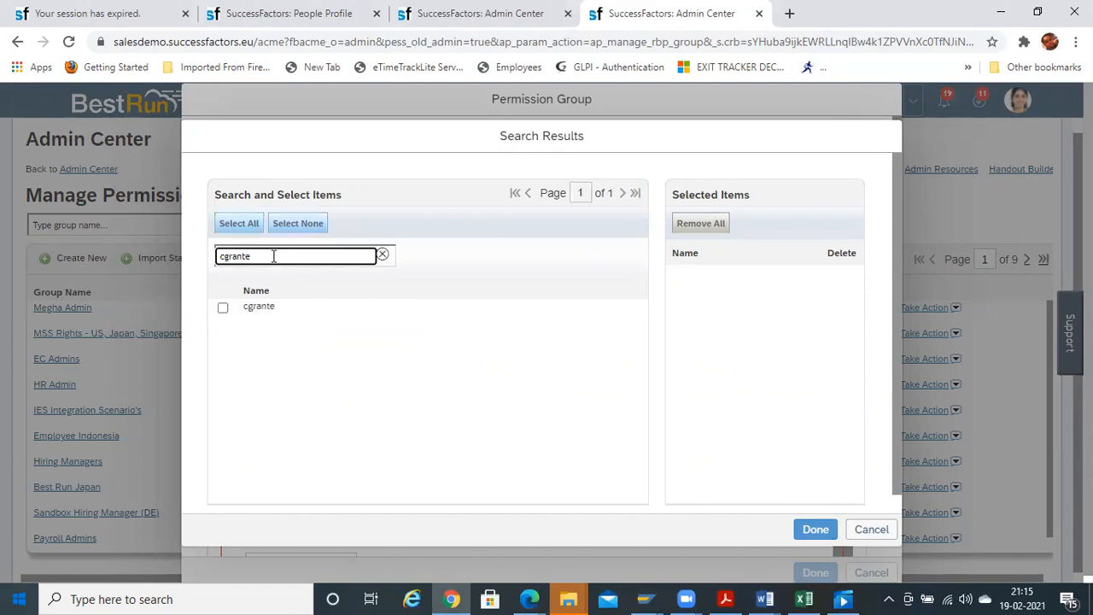
{"action": "left_click", "coordinate": [223, 308]}
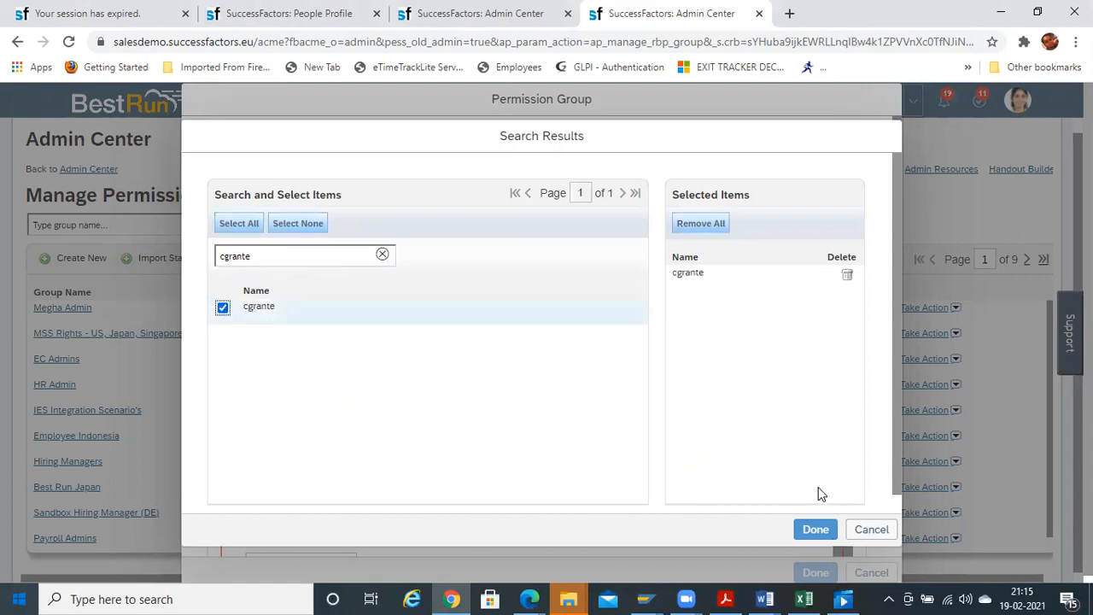
{"action": "left_click", "coordinate": [815, 529]}
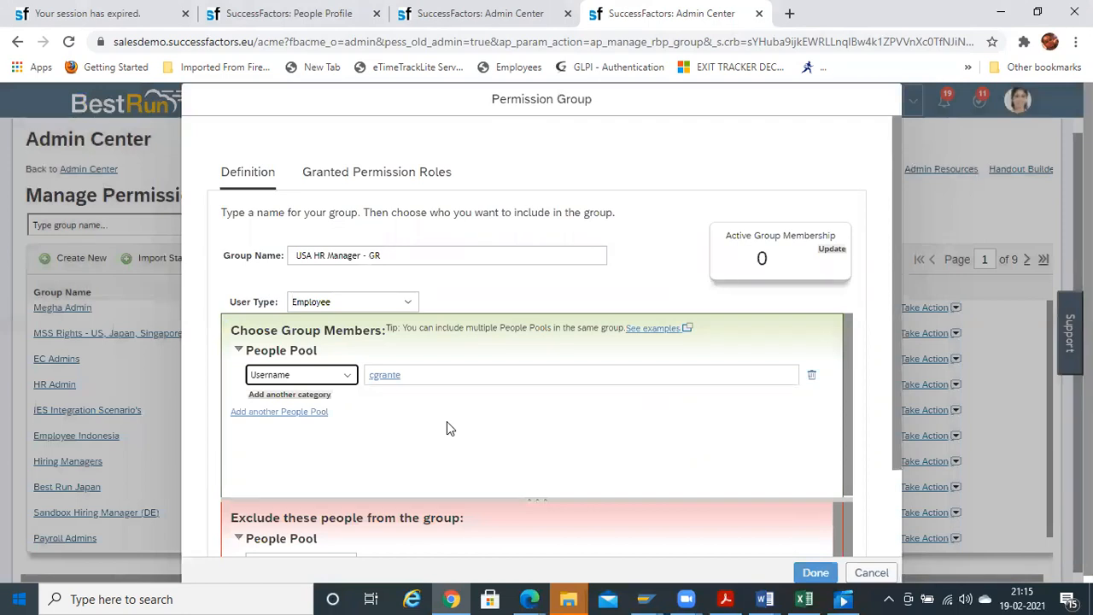
- Update the active group membership count and save the "USA HR Manager - GR" group
{"action": "left_click", "coordinate": [835, 251]}
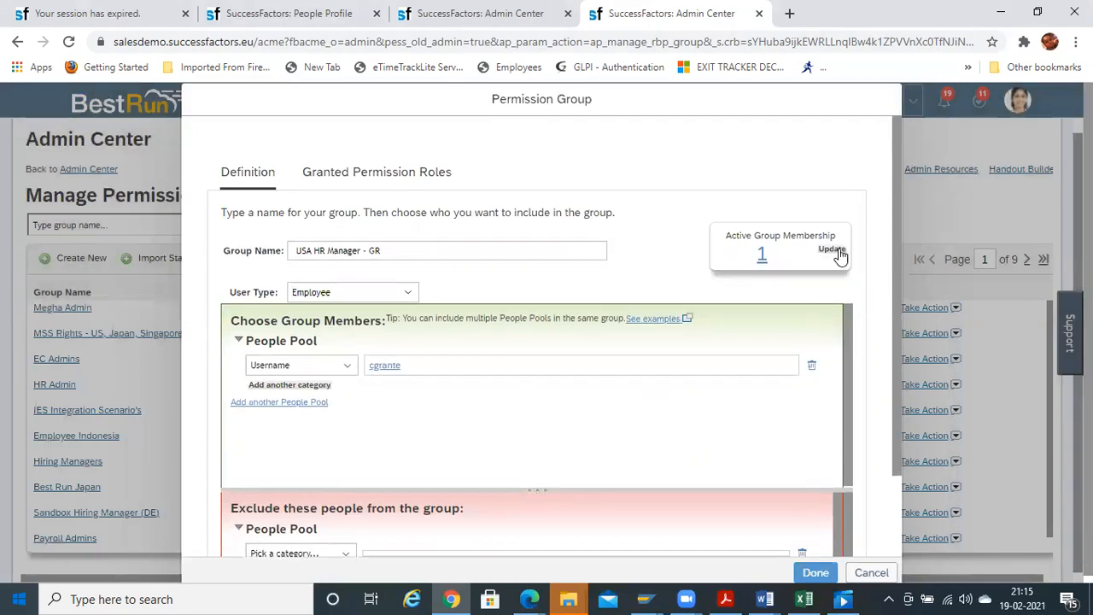
{"action": "left_click_drag", "start_coordinate": [895, 351], "coordinate": [897, 443]}
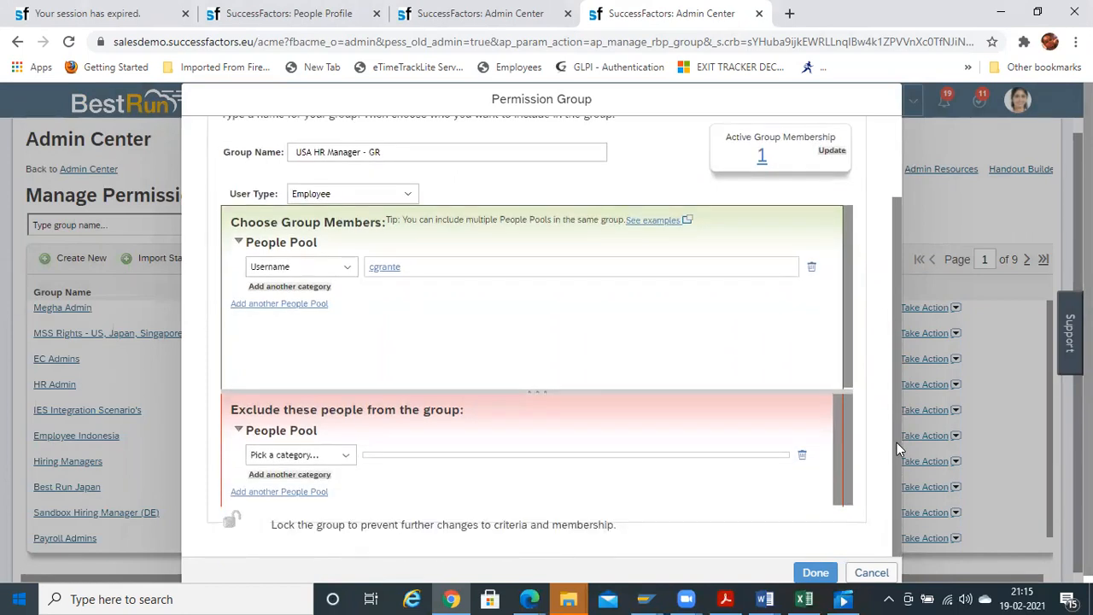
{"action": "left_click", "coordinate": [811, 575]}
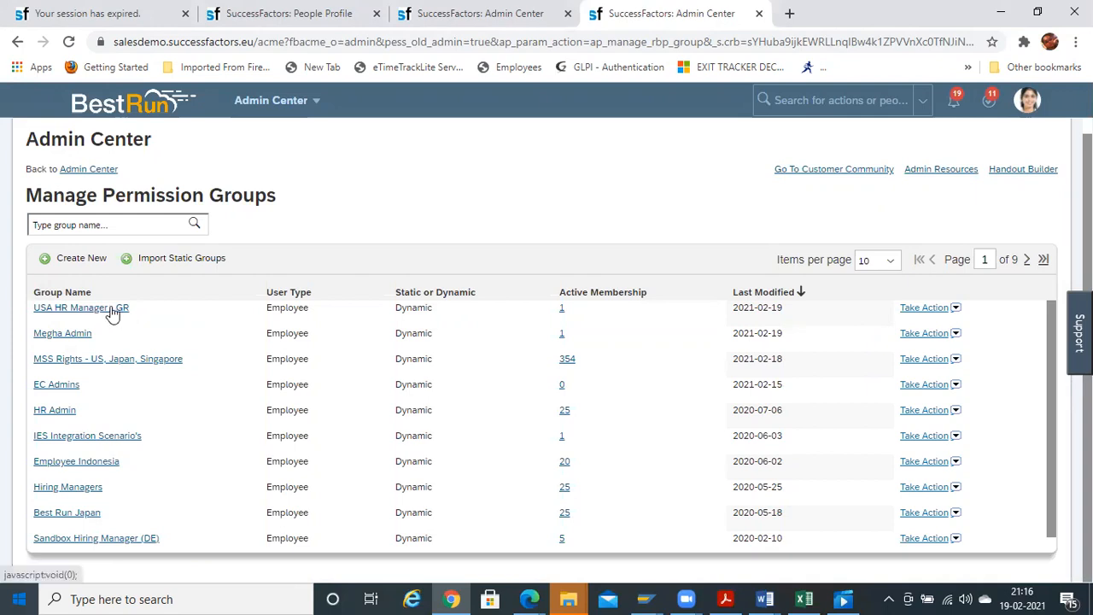
- Start another permission group and name it "USA Employees - TP"
{"action": "left_click", "coordinate": [77, 261]}
{"action": "left_click", "coordinate": [337, 259]}
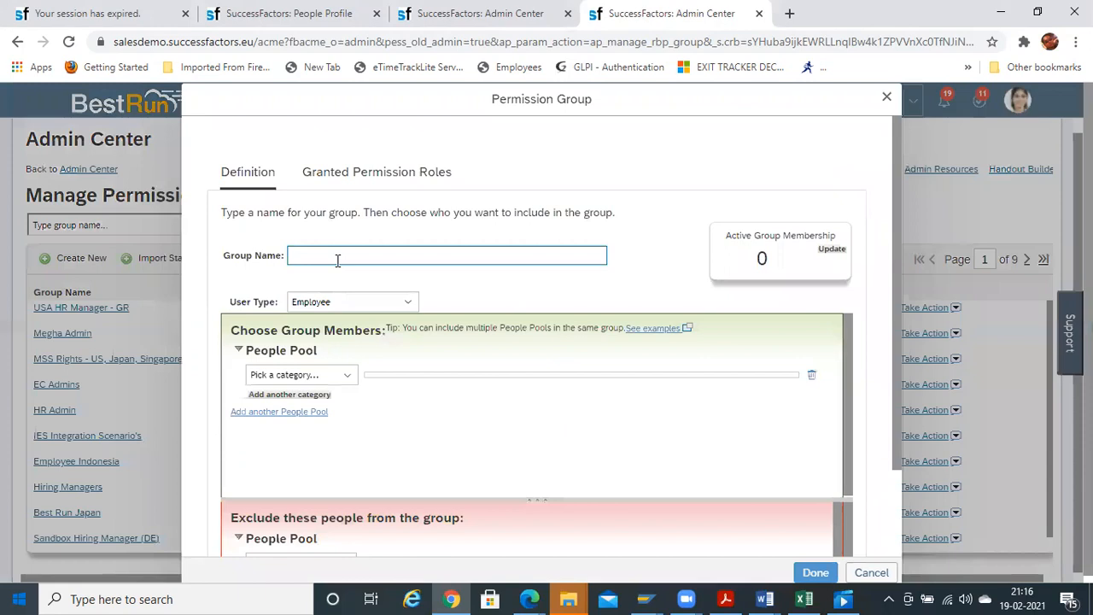
{"action": "left_click", "coordinate": [337, 260]}
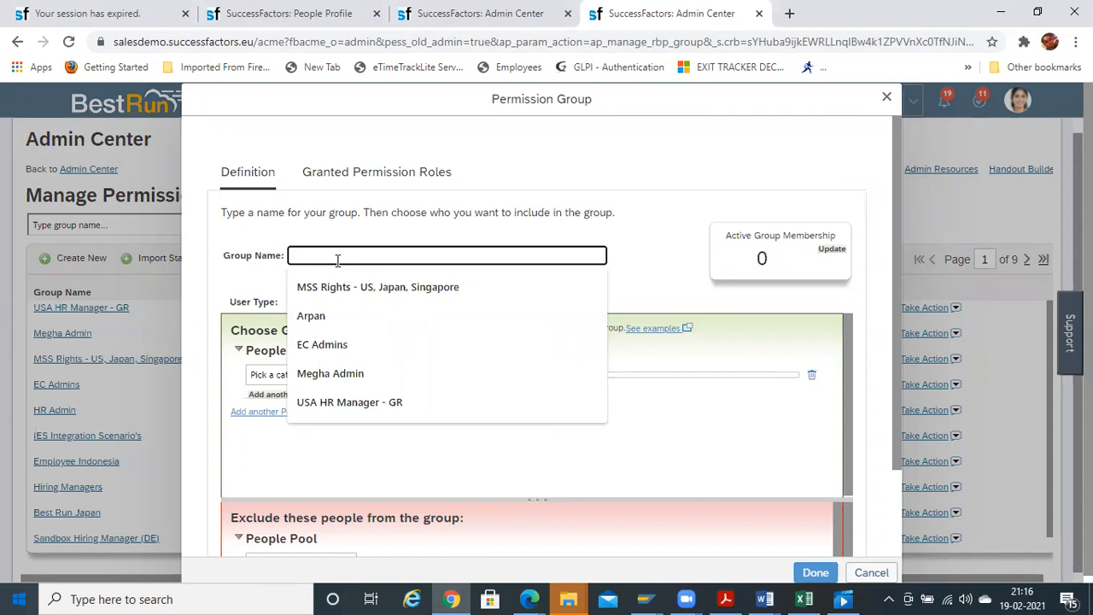
{"action": "type", "text": "USA Employees - TP"}
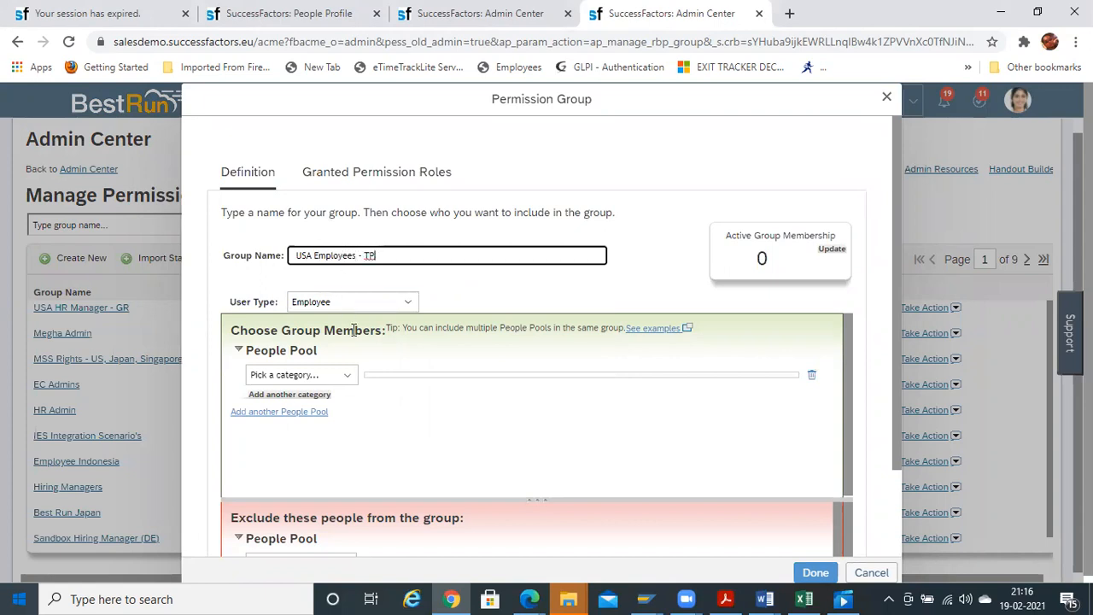
- Define the people pool by Country as United States, then save the group after updating its active membership count
{"action": "left_click", "coordinate": [349, 379]}
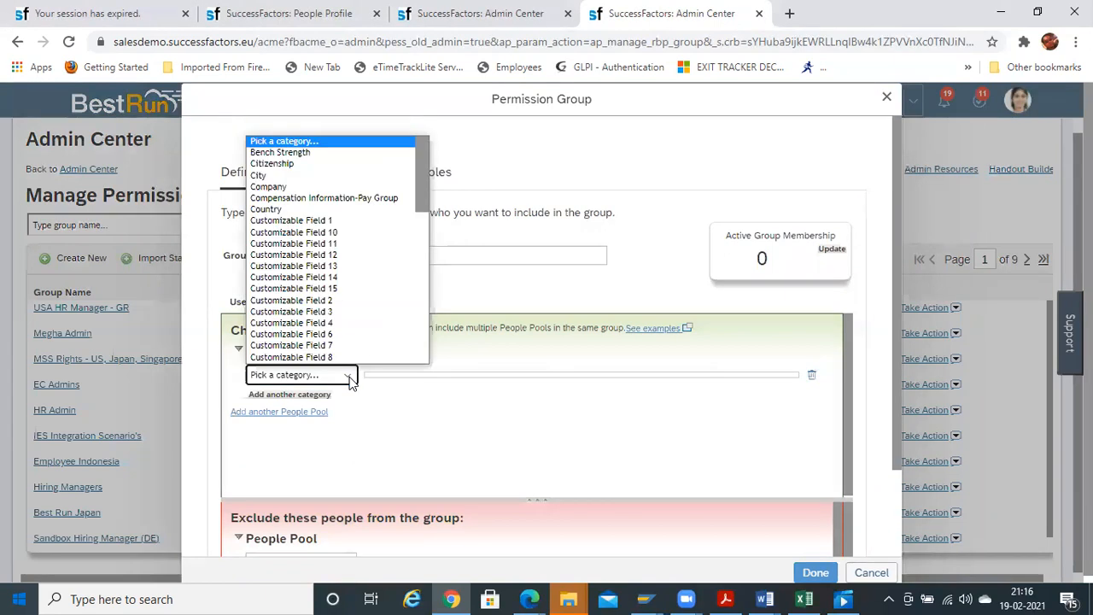
{"action": "mouse_move", "coordinate": [423, 175]}
{"action": "left_mouse_down"}
{"action": "mouse_move", "coordinate": [423, 316]}
{"action": "mouse_move", "coordinate": [422, 165]}
{"action": "left_mouse_up"}
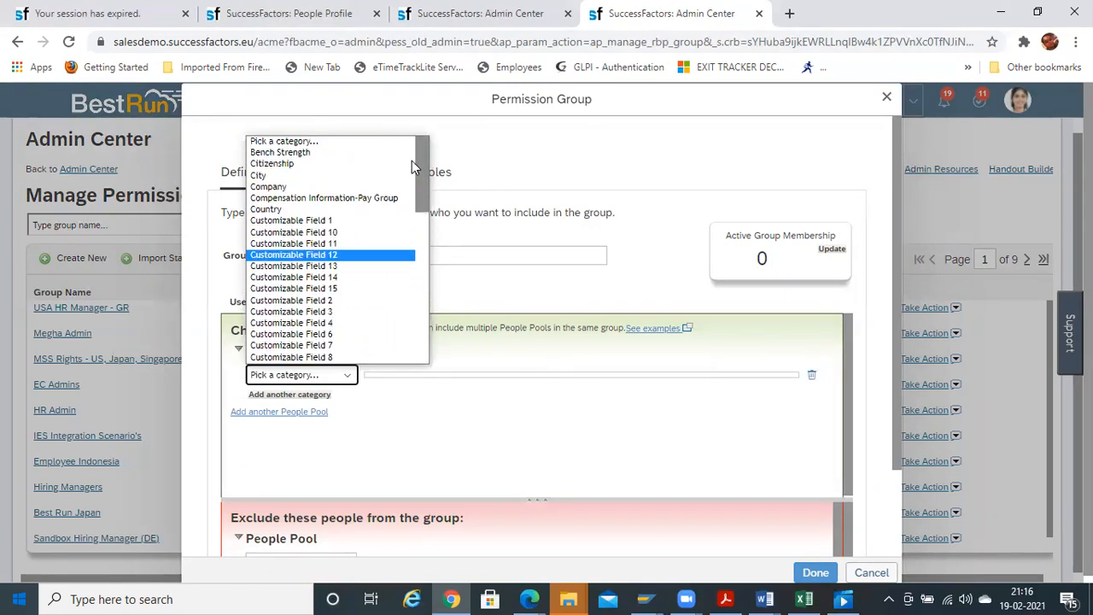
{"action": "left_click", "coordinate": [290, 207]}
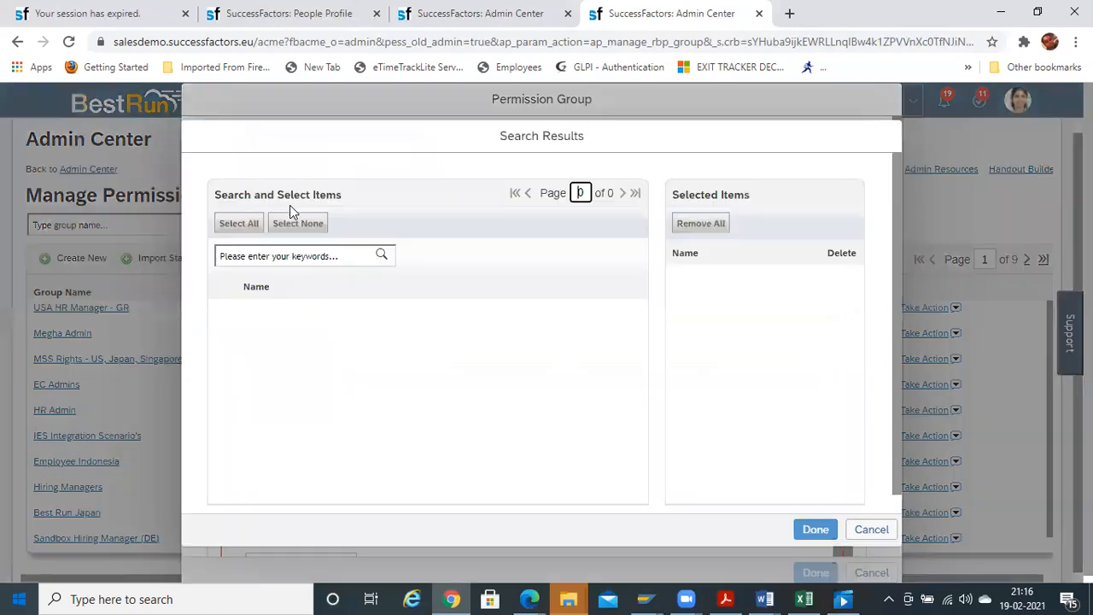
{"action": "left_click", "coordinate": [295, 253]}
{"action": "type", "text": "United"}
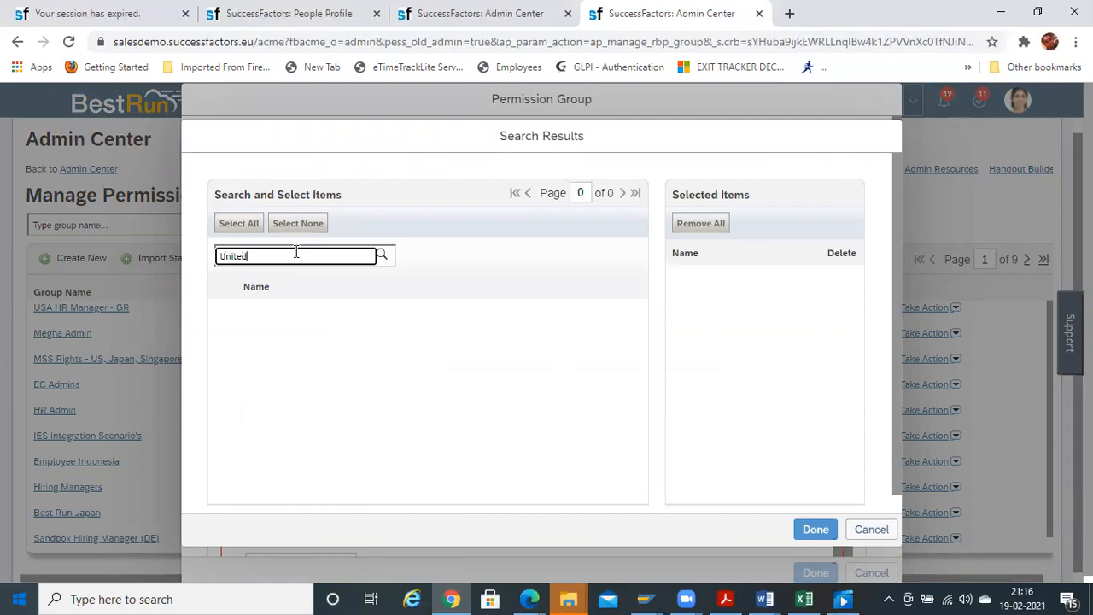
{"action": "key", "text": "Return"}
{"action": "left_click", "coordinate": [223, 307]}
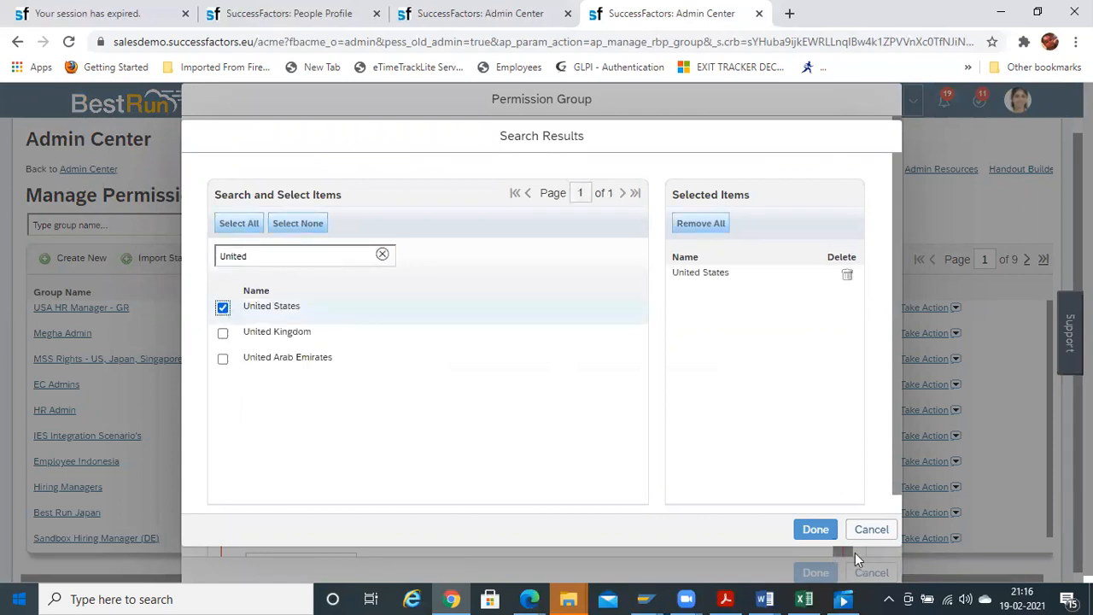
{"action": "left_click", "coordinate": [815, 530]}
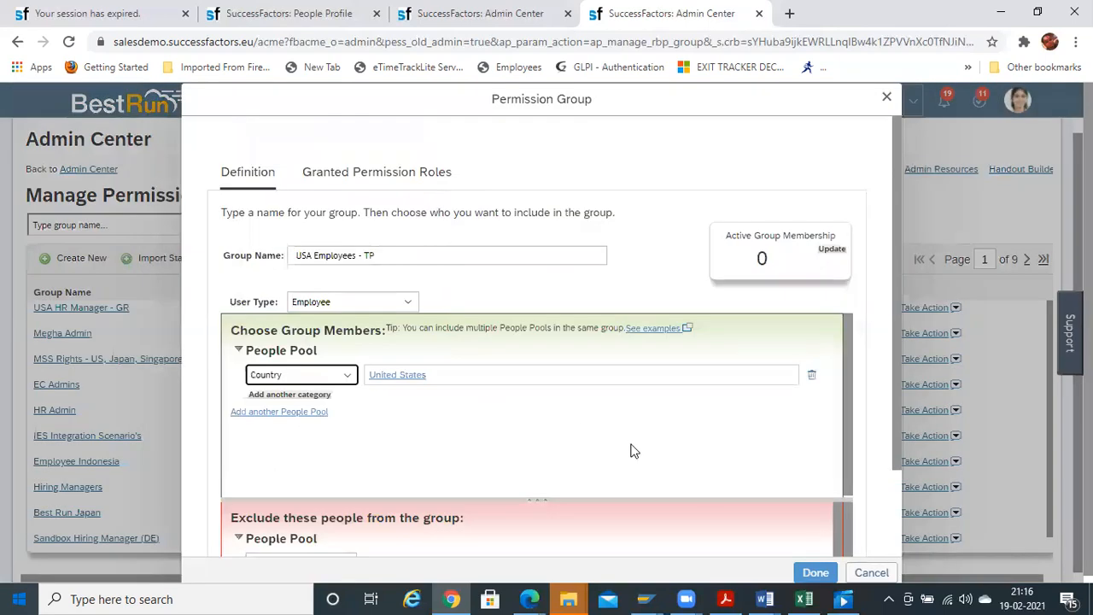
{"action": "left_click", "coordinate": [833, 249]}
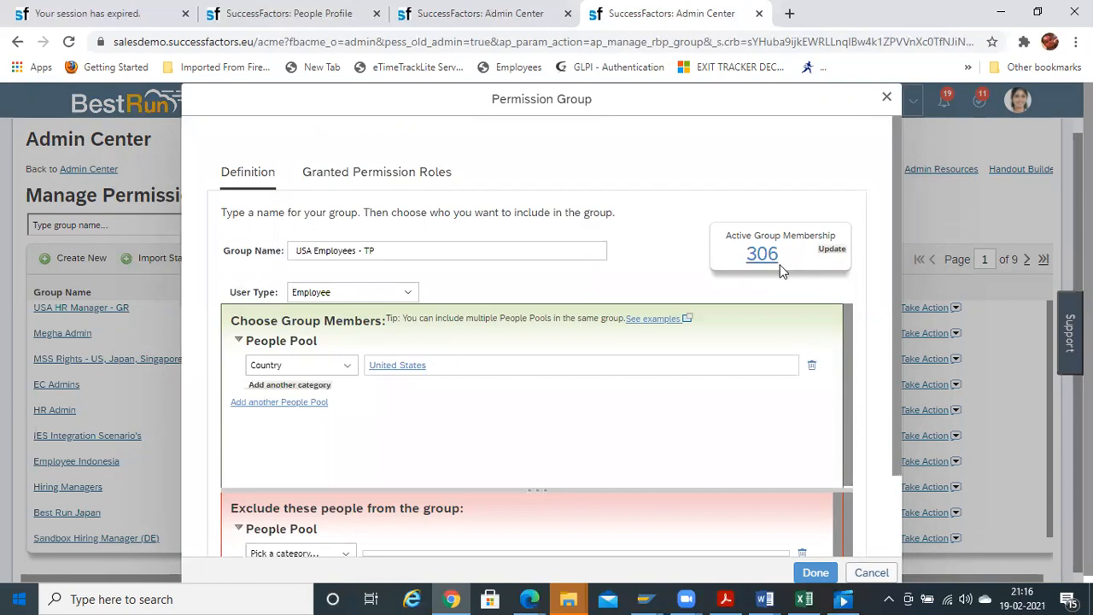
{"action": "left_click", "coordinate": [814, 574]}
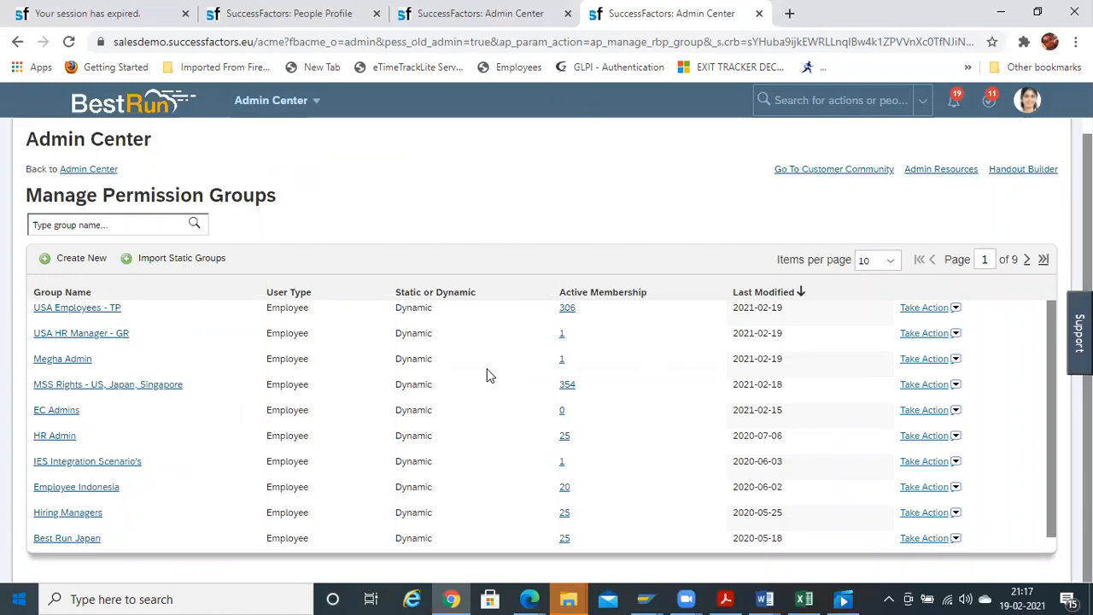
- Start another permission group and name it "IN HR Manager - GR"
{"action": "left_click", "coordinate": [94, 257]}
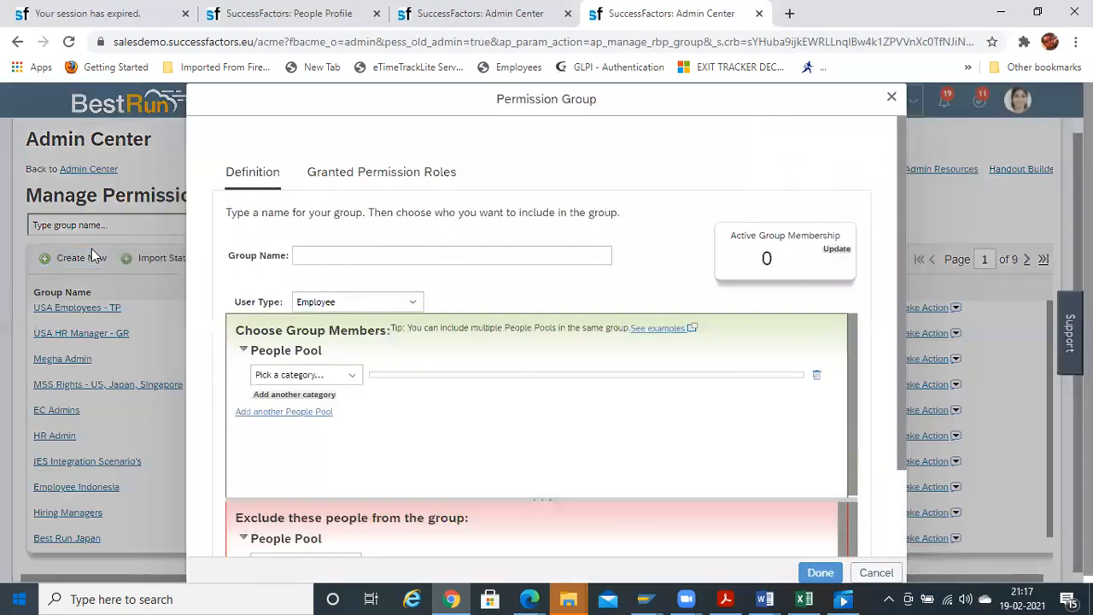
{"action": "left_click", "coordinate": [350, 254]}
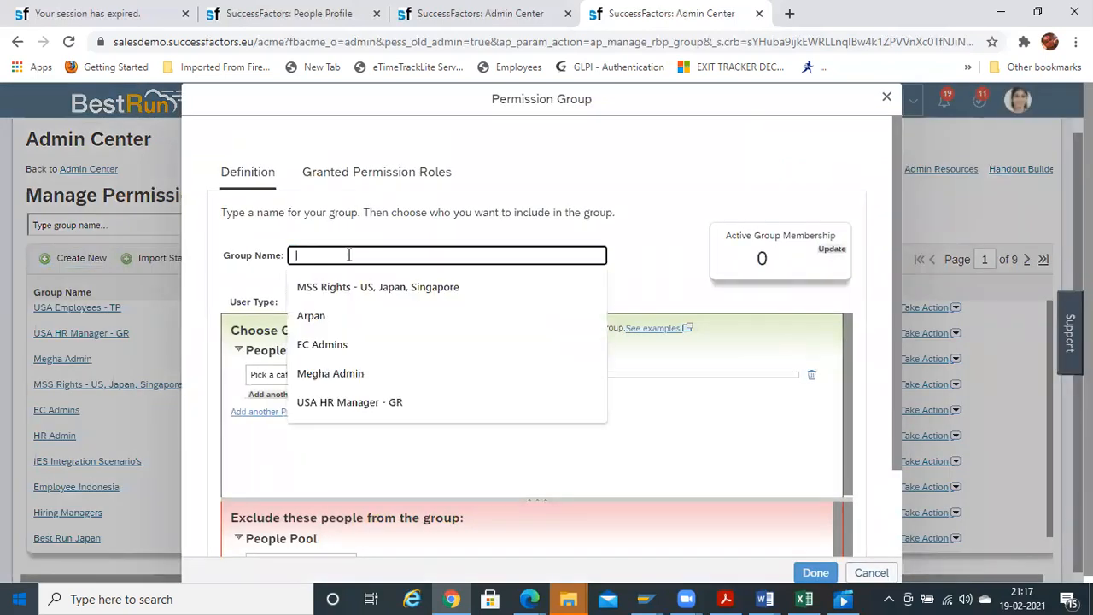
{"action": "type", "text": "IN HR M"}
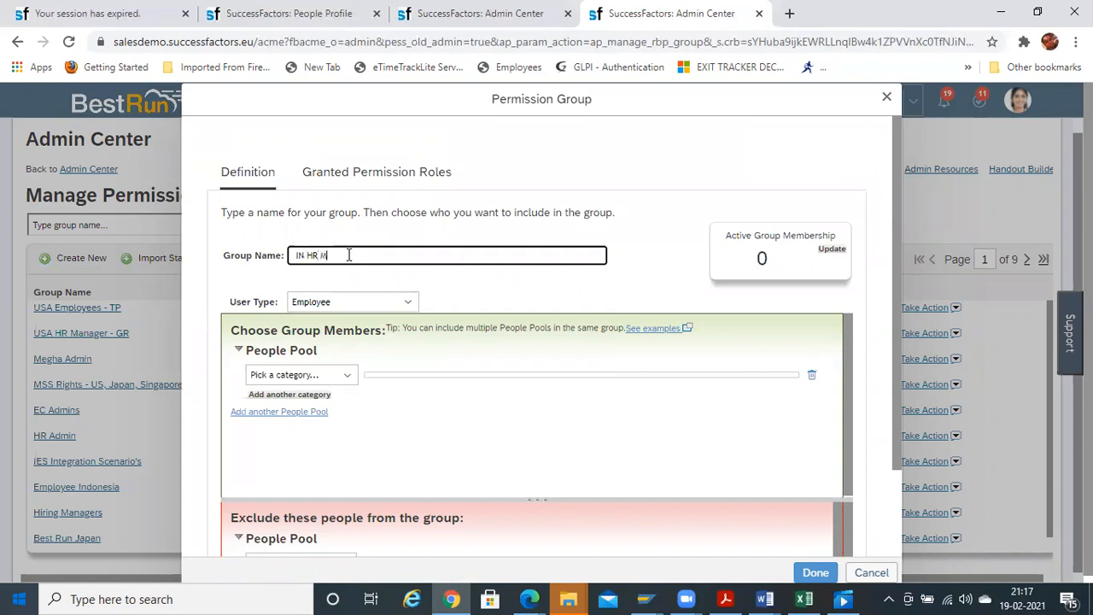
{"action": "type", "text": "anager - GR"}
- Add the HR manager's username to the people pool under the Username category and save the group
{"action": "left_click", "coordinate": [347, 375]}
{"action": "left_click_drag", "start_coordinate": [424, 174], "coordinate": [419, 386]}
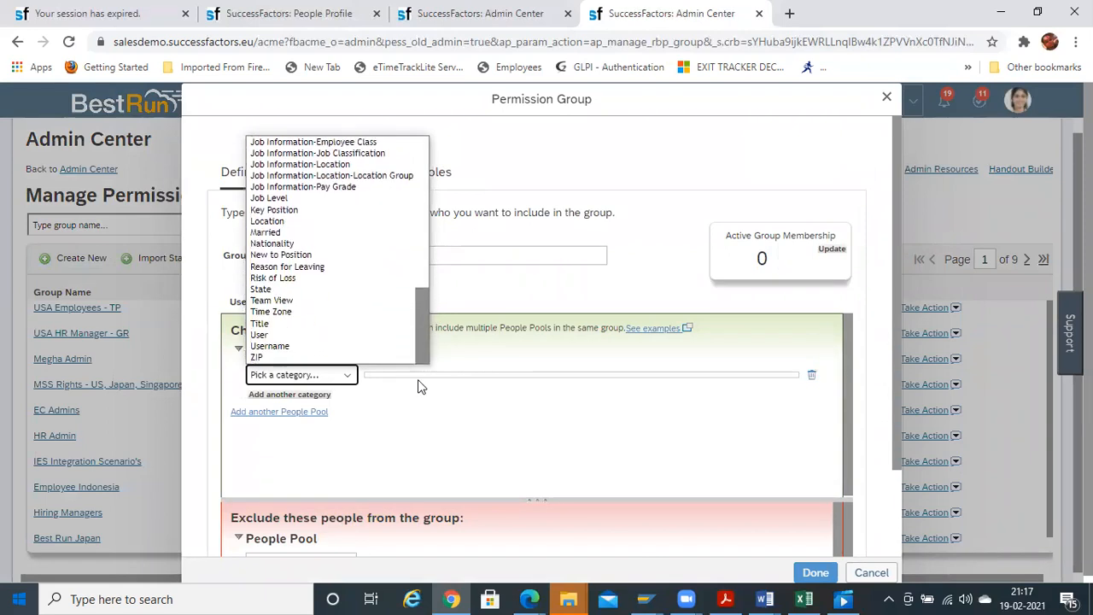
{"action": "left_click", "coordinate": [270, 347]}
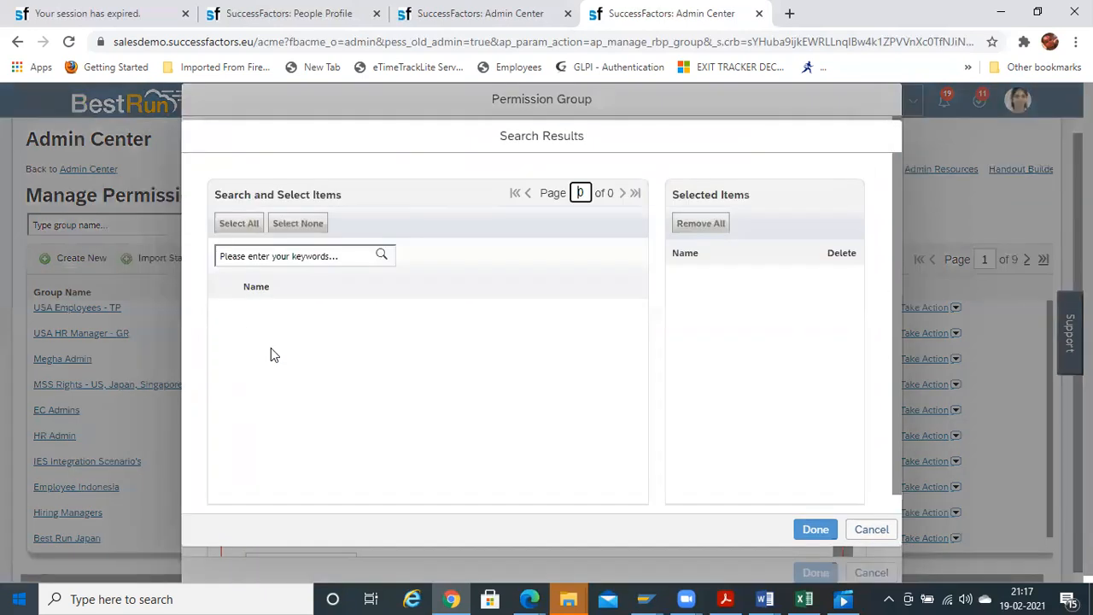
{"action": "left_click", "coordinate": [299, 254]}
{"action": "type", "text": "skumar"}
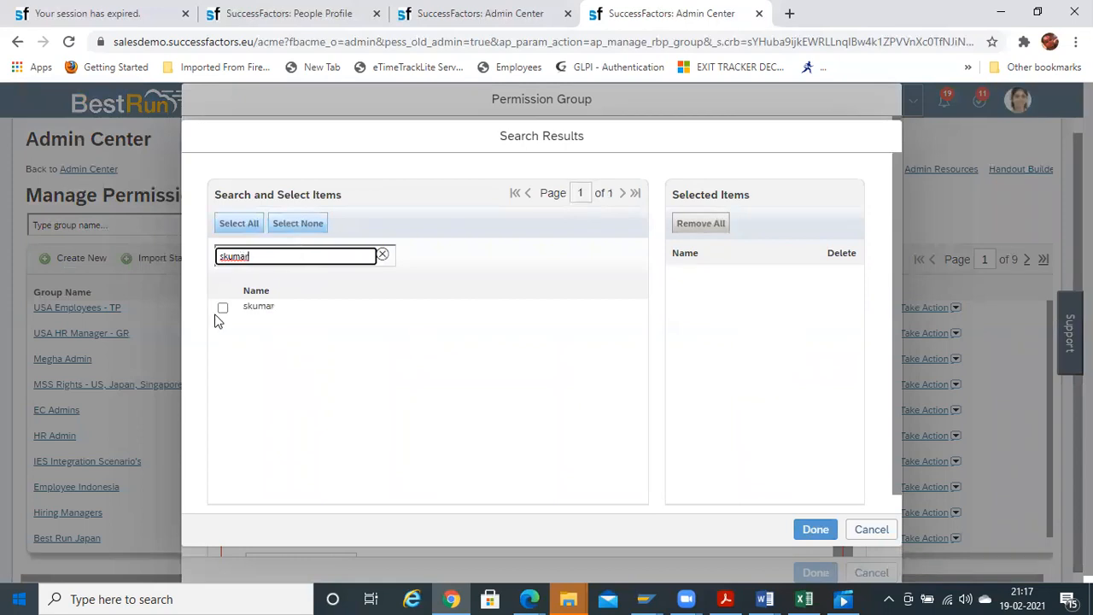
{"action": "left_click", "coordinate": [222, 308]}
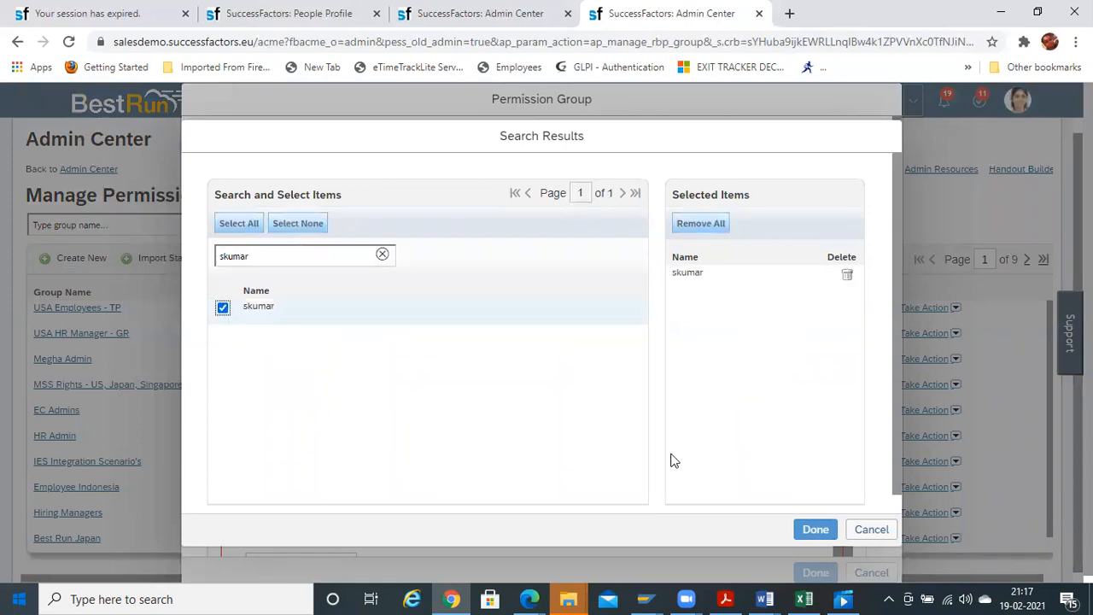
{"action": "left_click", "coordinate": [815, 530]}
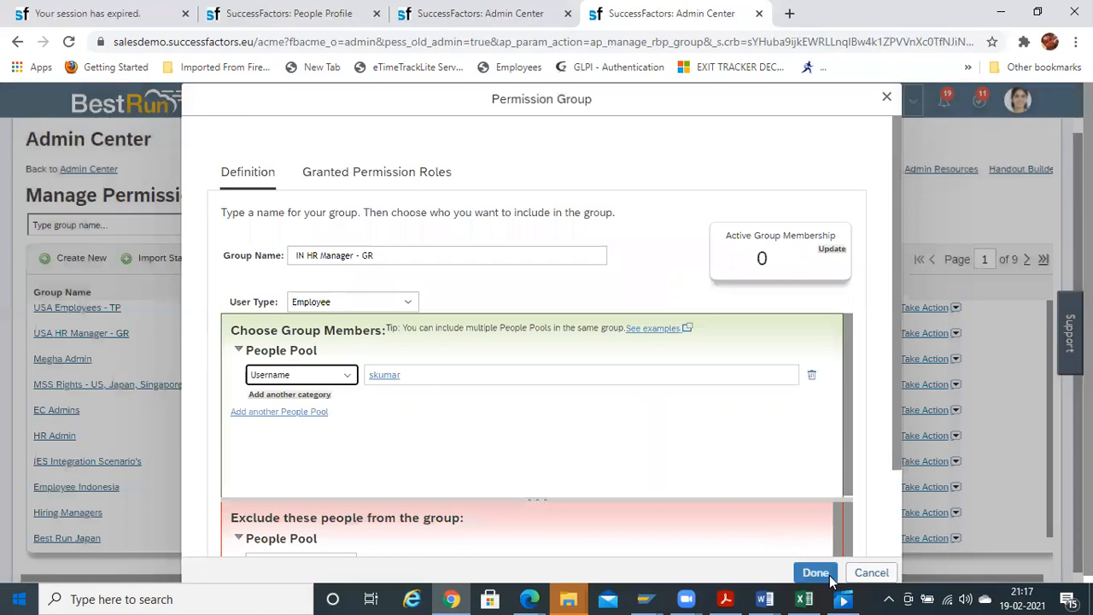
{"action": "left_click", "coordinate": [820, 573]}
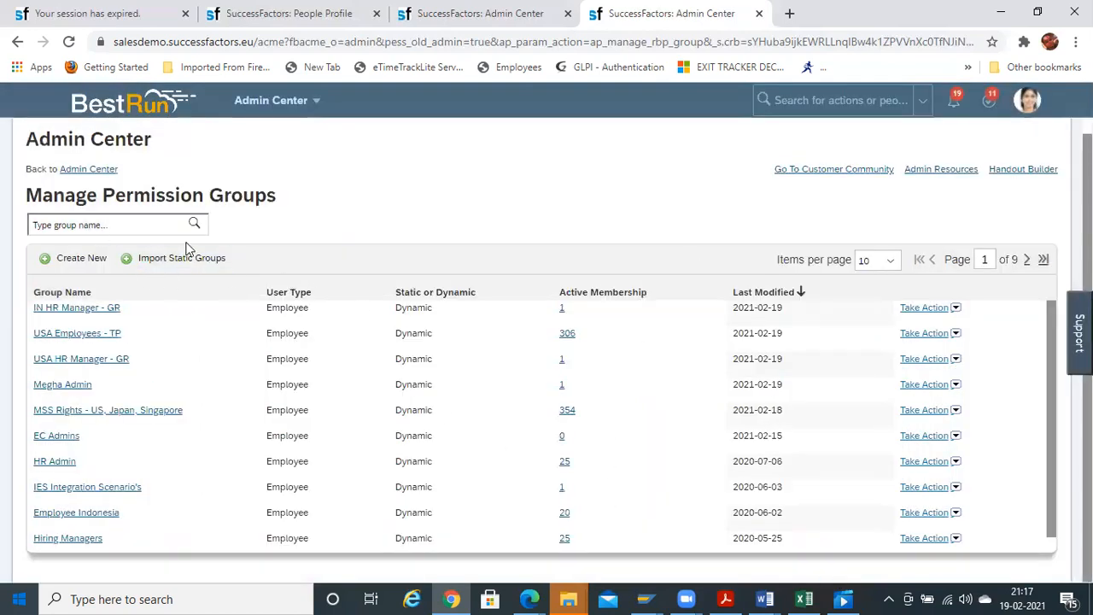
{"action": "left_click", "coordinate": [92, 265]}
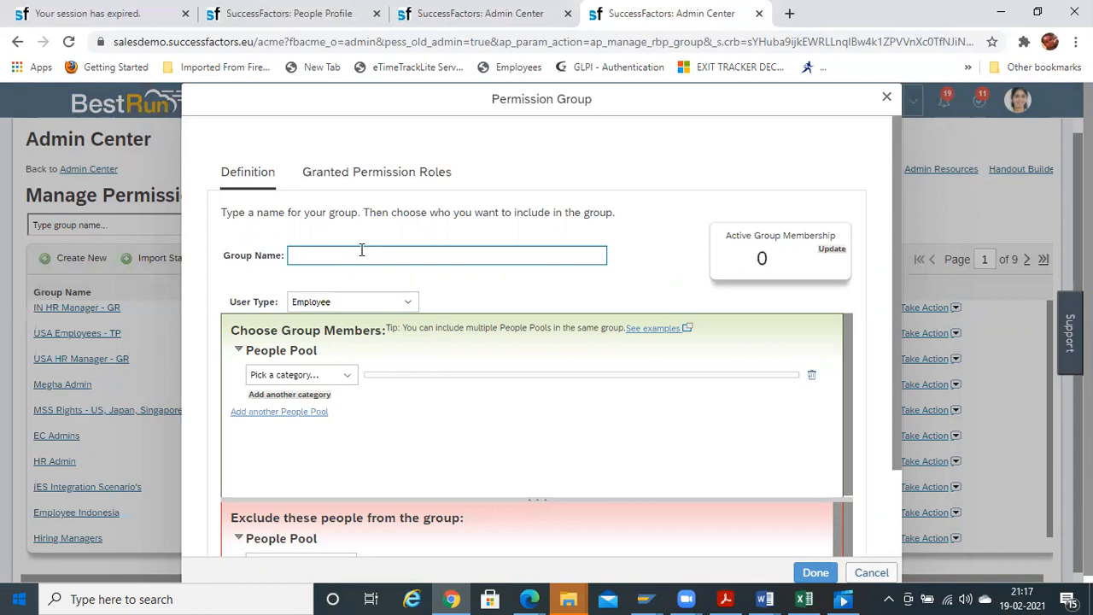
{"action": "left_click", "coordinate": [358, 255]}
{"action": "type", "text": "IN Employees "}
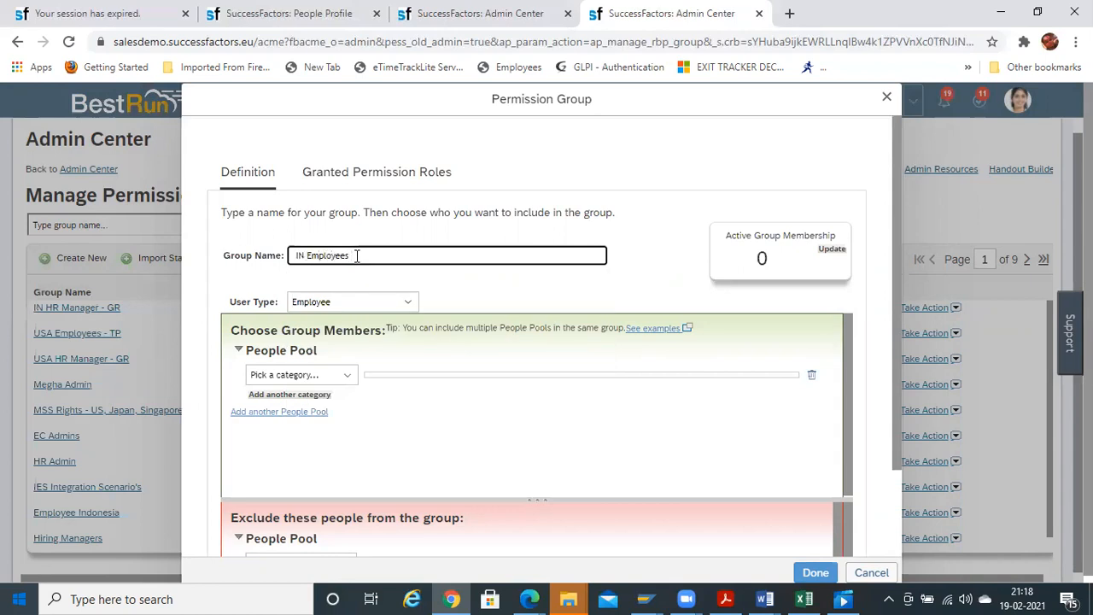
{"action": "type", "text": "- TP"}
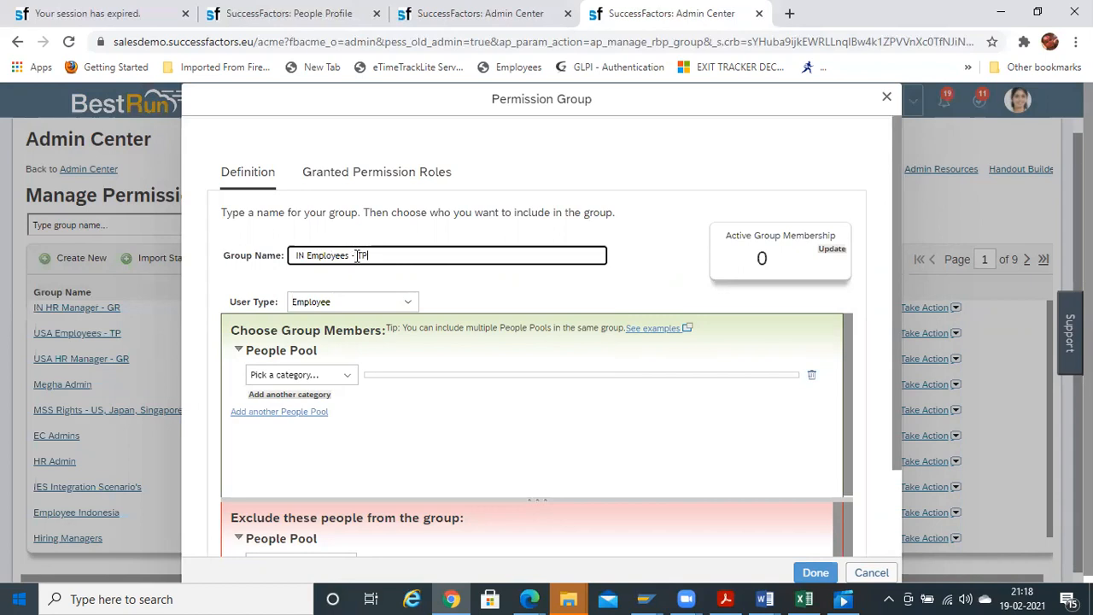
{"action": "left_click", "coordinate": [345, 377]}
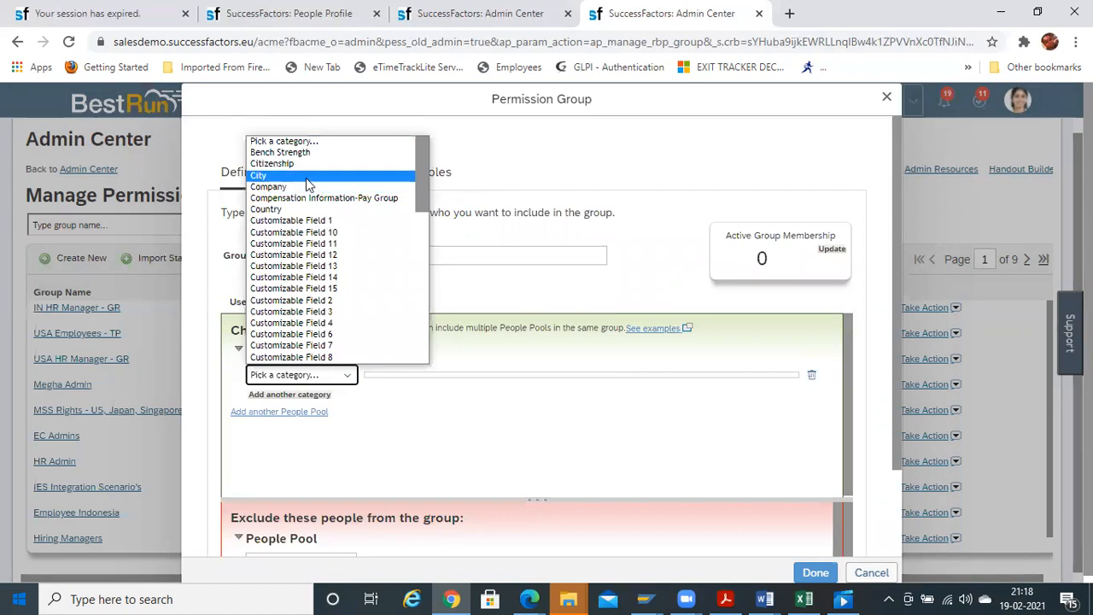
{"action": "left_click", "coordinate": [303, 209]}
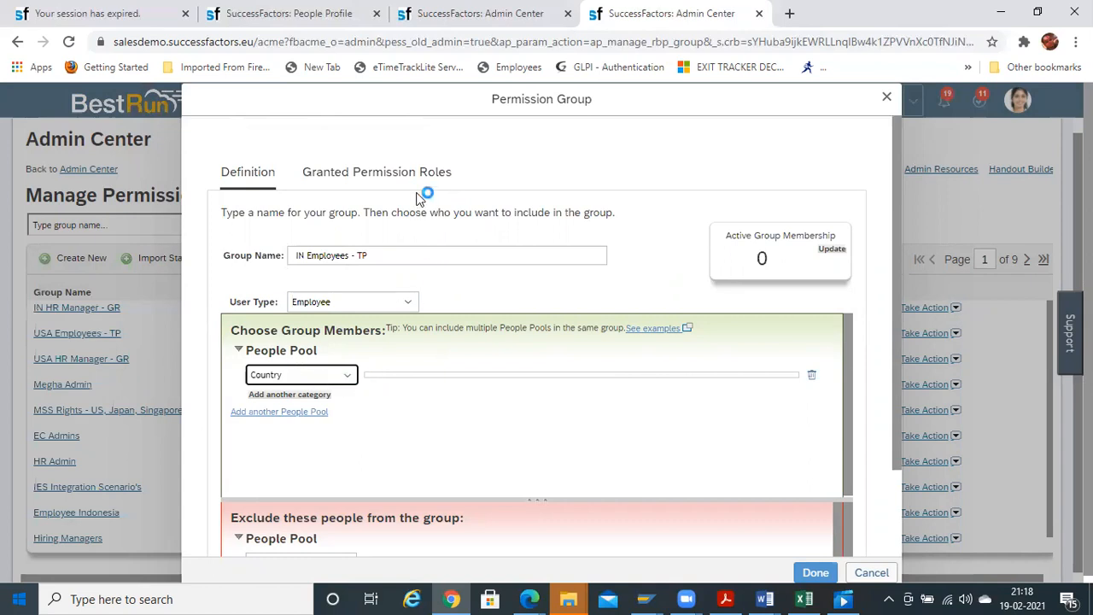
{"action": "left_click", "coordinate": [340, 377]}
{"action": "scroll", "coordinate": [316, 192], "scroll_direction": "down", "scroll_amount": 1}
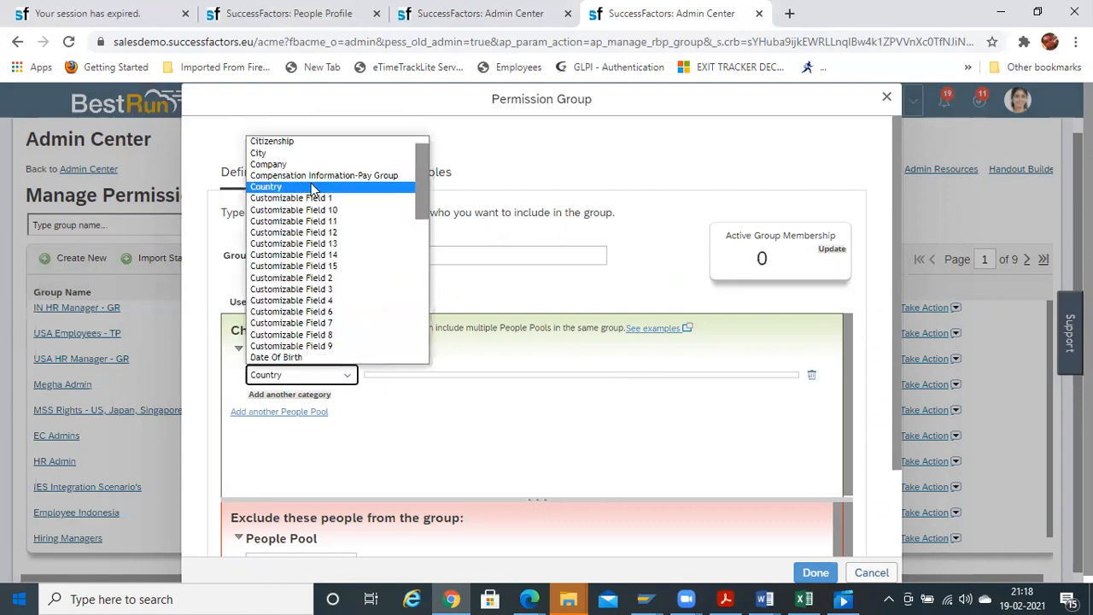
{"action": "left_click", "coordinate": [312, 188]}
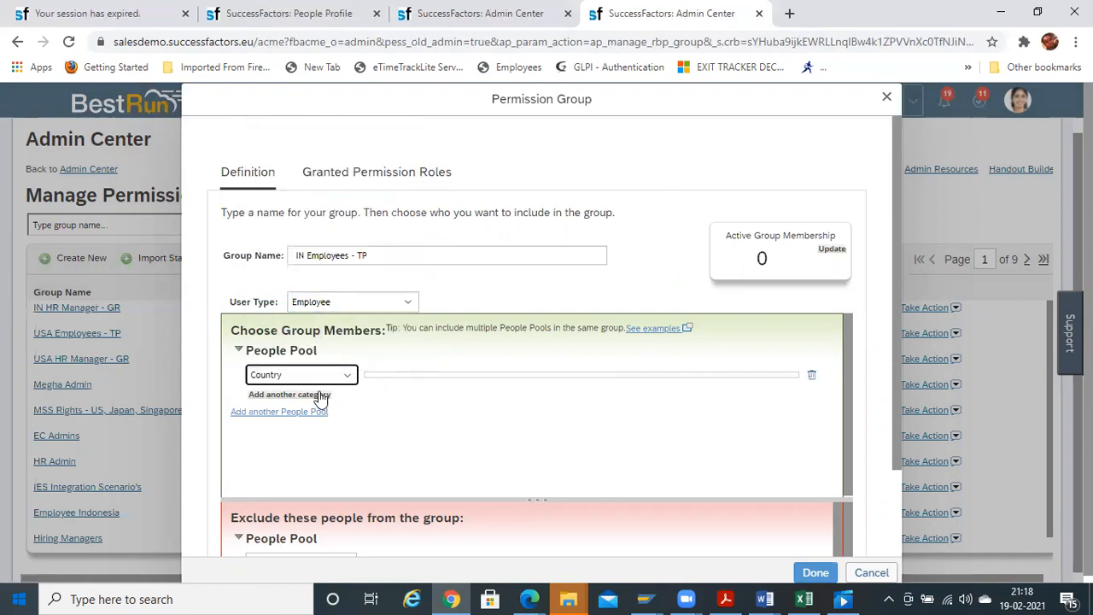
{"action": "left_click", "coordinate": [830, 252]}
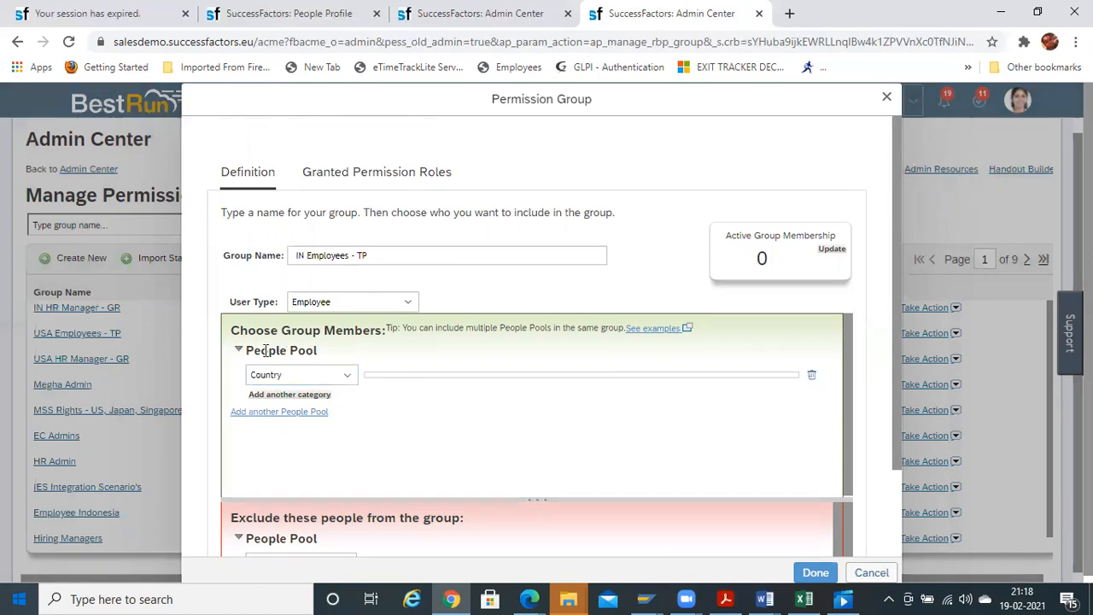
{"action": "left_click", "coordinate": [346, 379]}
{"action": "left_click_drag", "start_coordinate": [423, 175], "coordinate": [420, 329]}
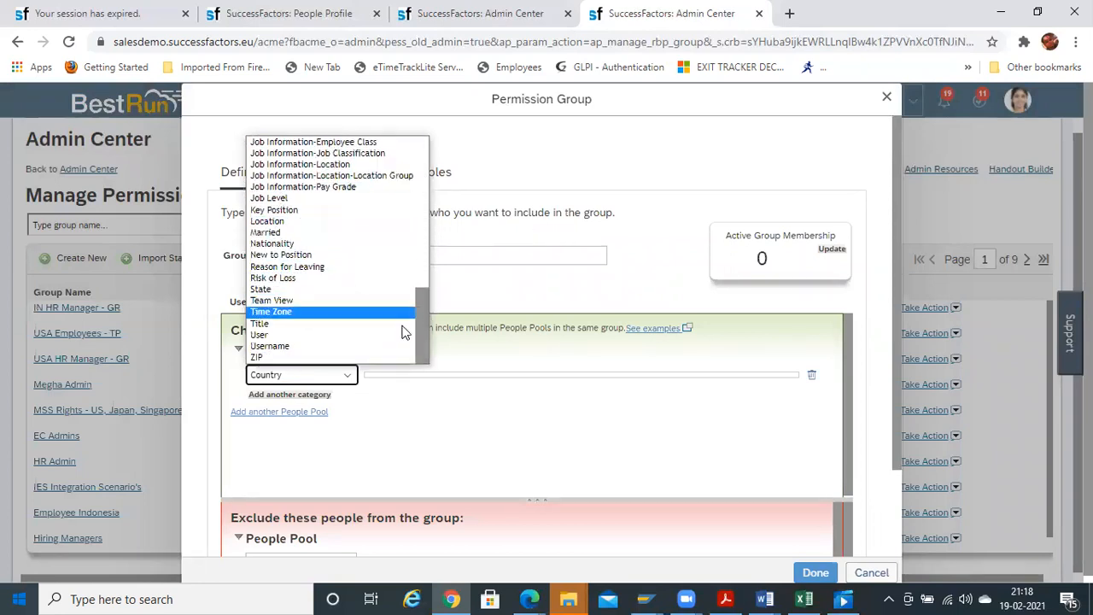
{"action": "left_click_drag", "start_coordinate": [422, 333], "coordinate": [442, 104]}
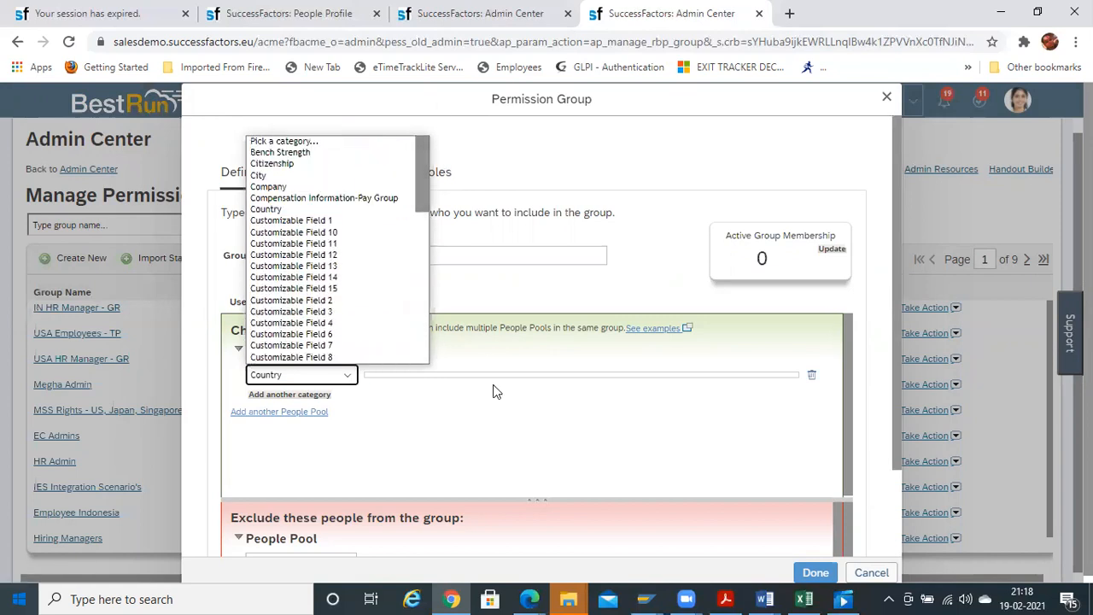
{"action": "left_click", "coordinate": [497, 449]}
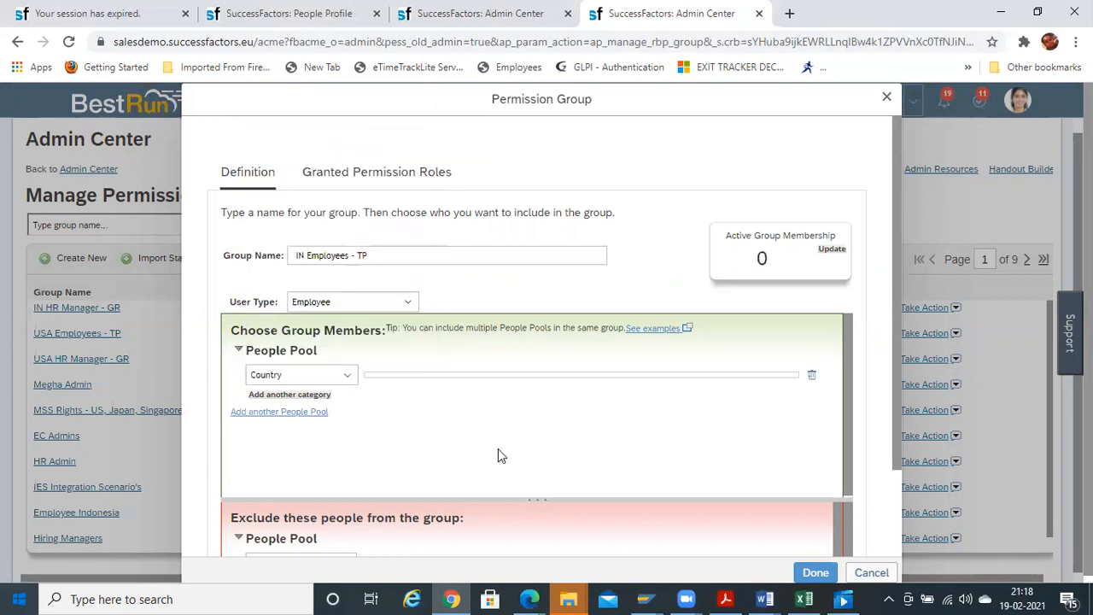
{"action": "left_click", "coordinate": [346, 374]}
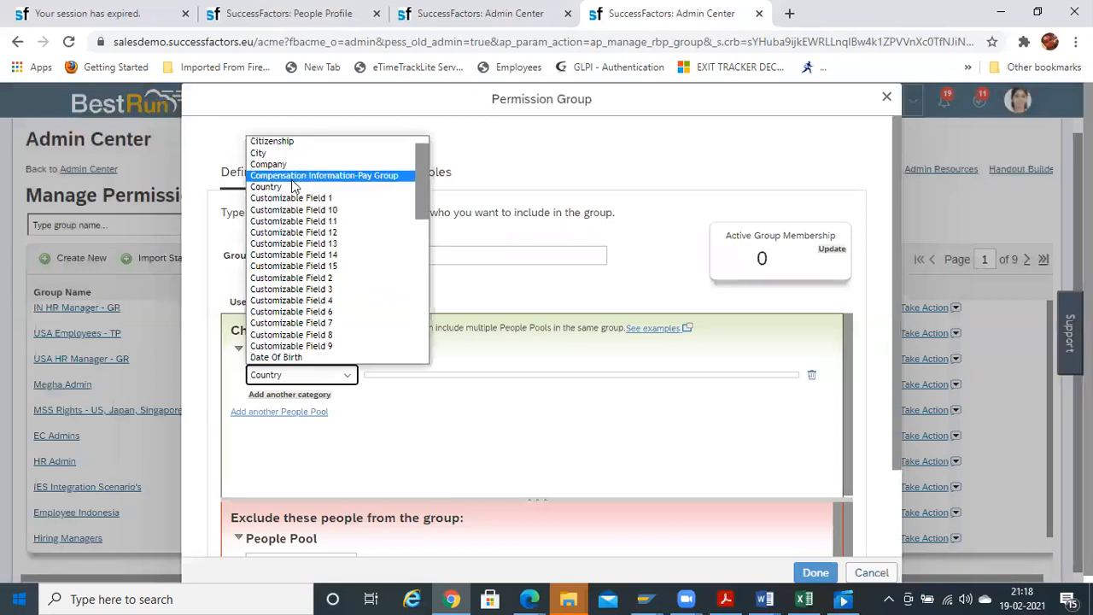
{"action": "left_click", "coordinate": [297, 187]}
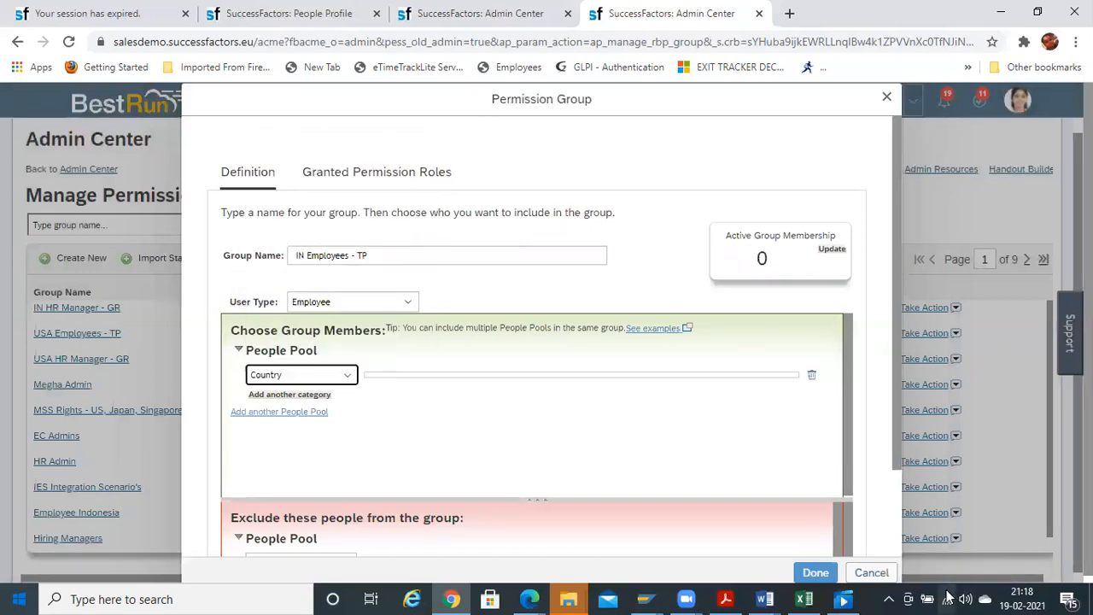
{"action": "left_click", "coordinate": [871, 574]}
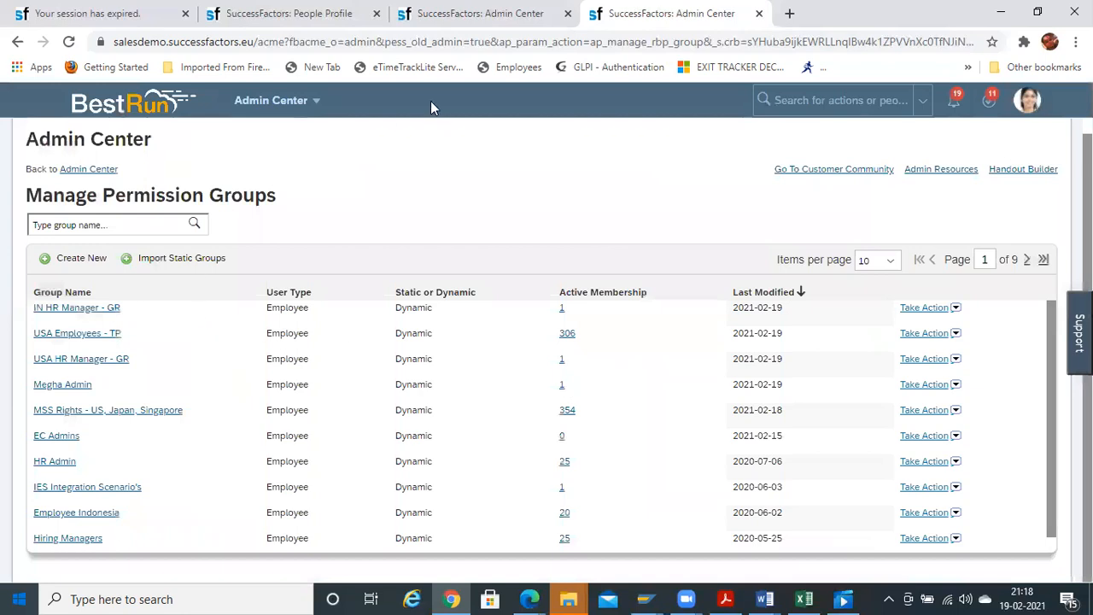
- Reload the permission groups page, then start a new permission group named "IN Employees - TP"
{"action": "left_click", "coordinate": [743, 48]}
{"action": "key", "text": "Return"}
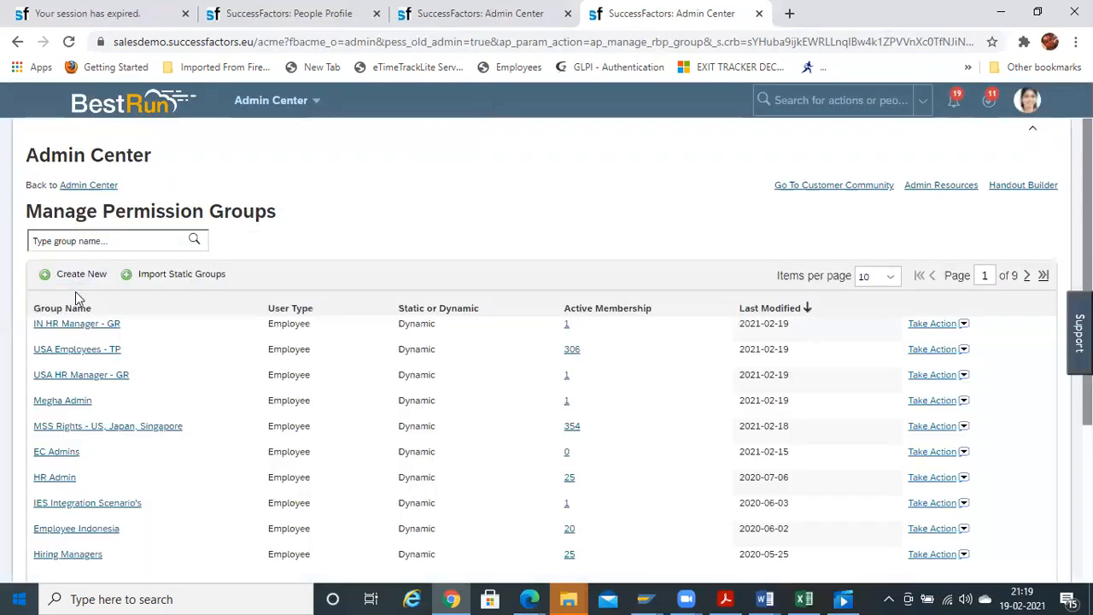
{"action": "left_click", "coordinate": [76, 274]}
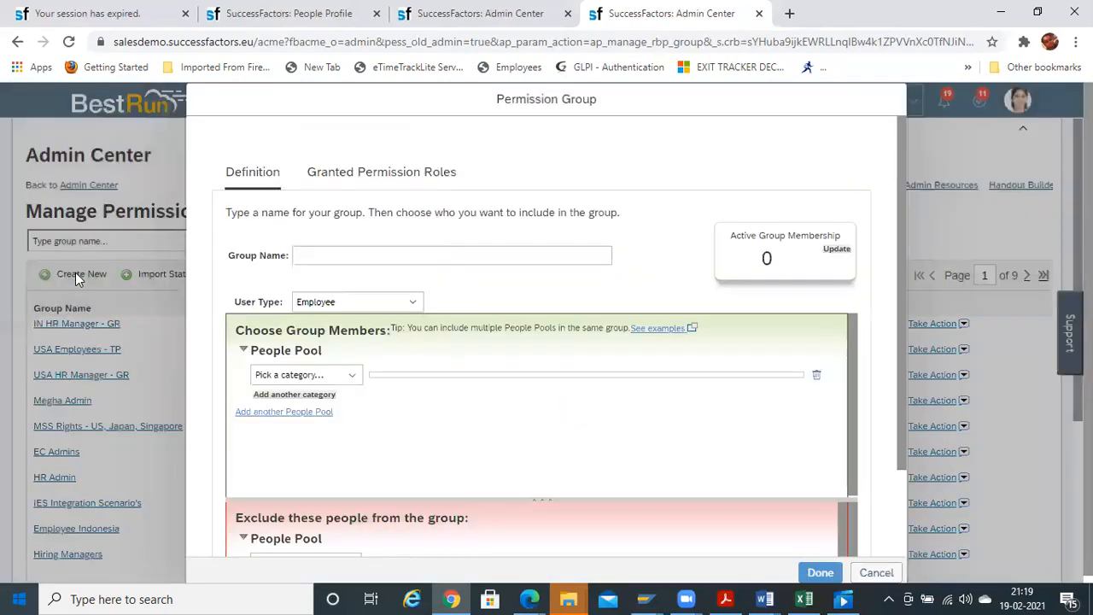
{"action": "left_click", "coordinate": [392, 257]}
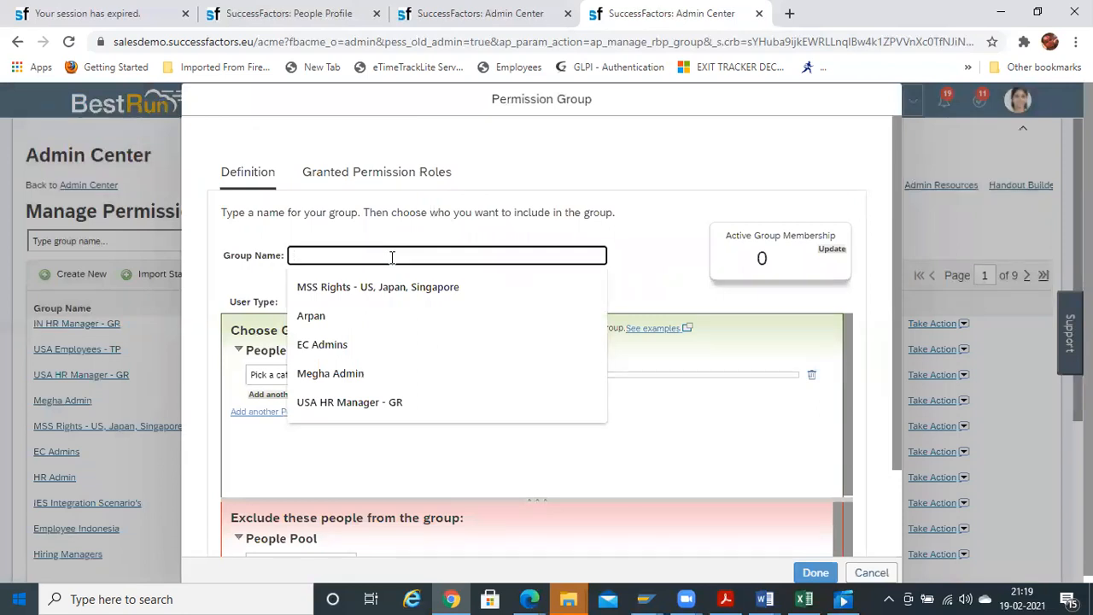
{"action": "type", "text": "IN Employees"}
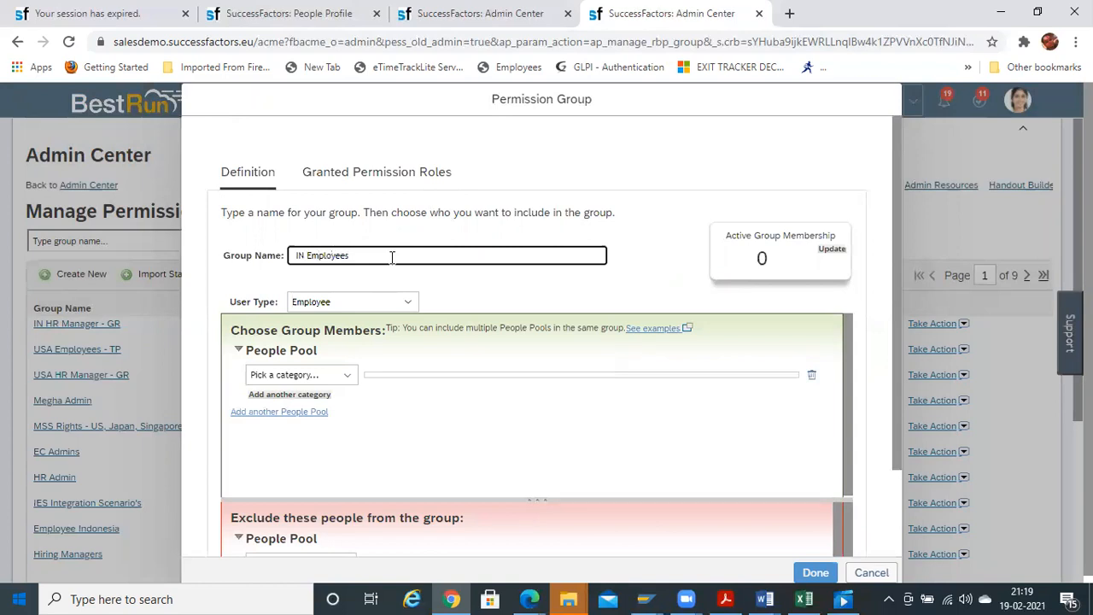
{"action": "type", "text": " - TP"}
- Define the group's people pool by the Country category, searching for and selecting India
{"action": "left_click", "coordinate": [346, 371]}
{"action": "scroll", "coordinate": [272, 196], "scroll_direction": "down", "scroll_amount": 1}
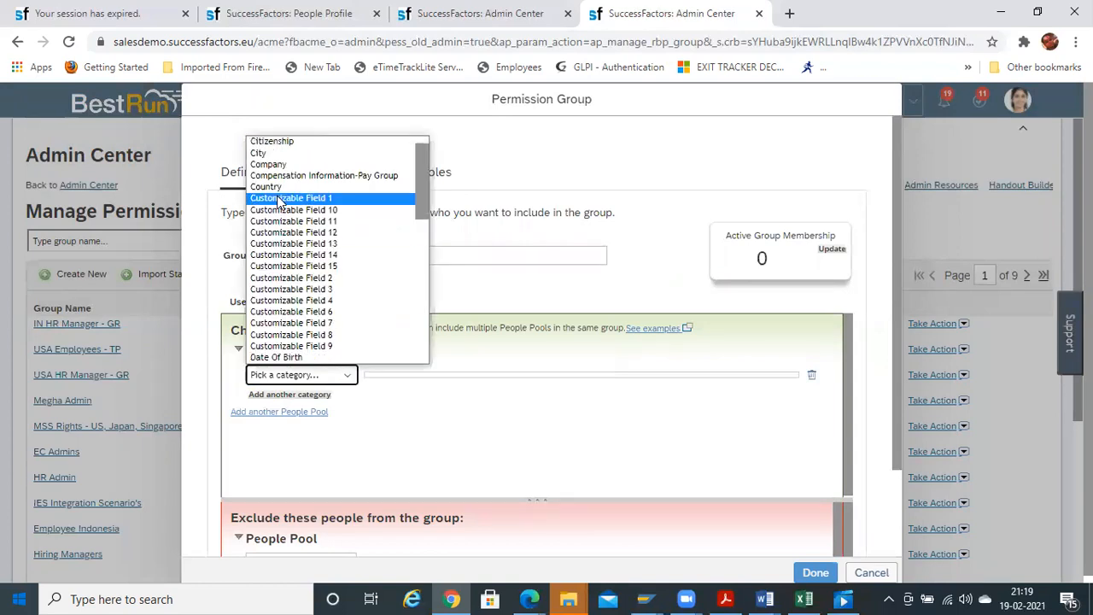
{"action": "left_click", "coordinate": [271, 189]}
{"action": "left_click", "coordinate": [328, 254]}
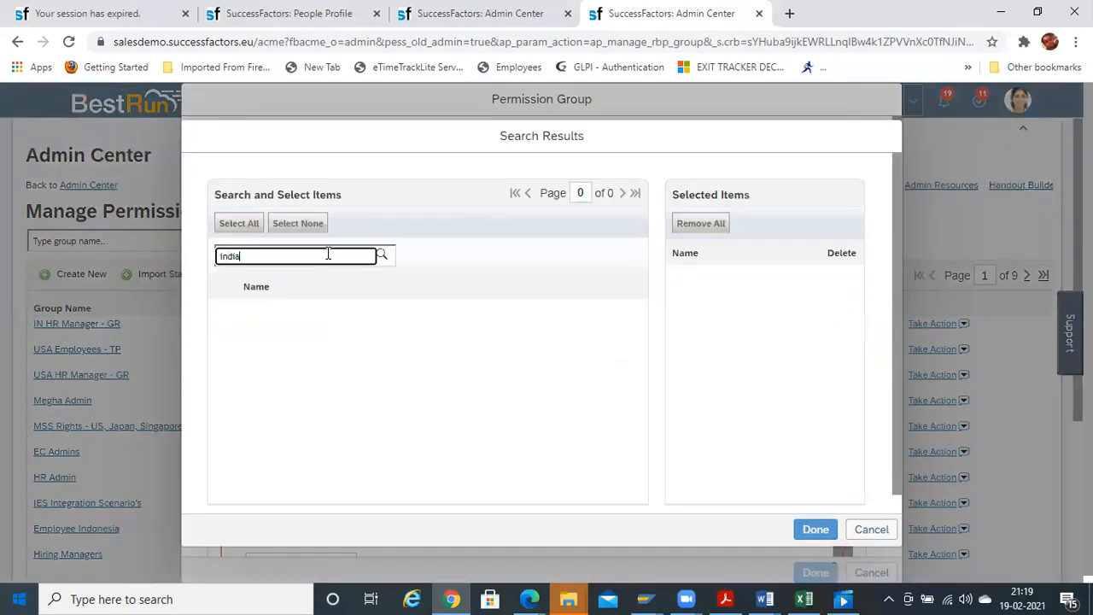
{"action": "key", "text": "Return"}
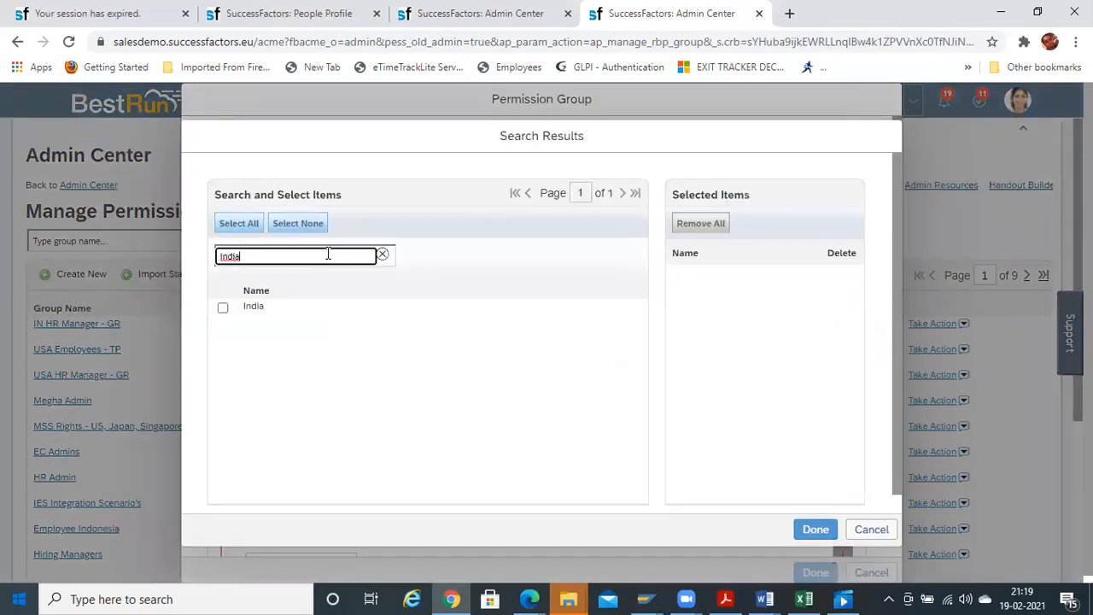
{"action": "left_click", "coordinate": [223, 307]}
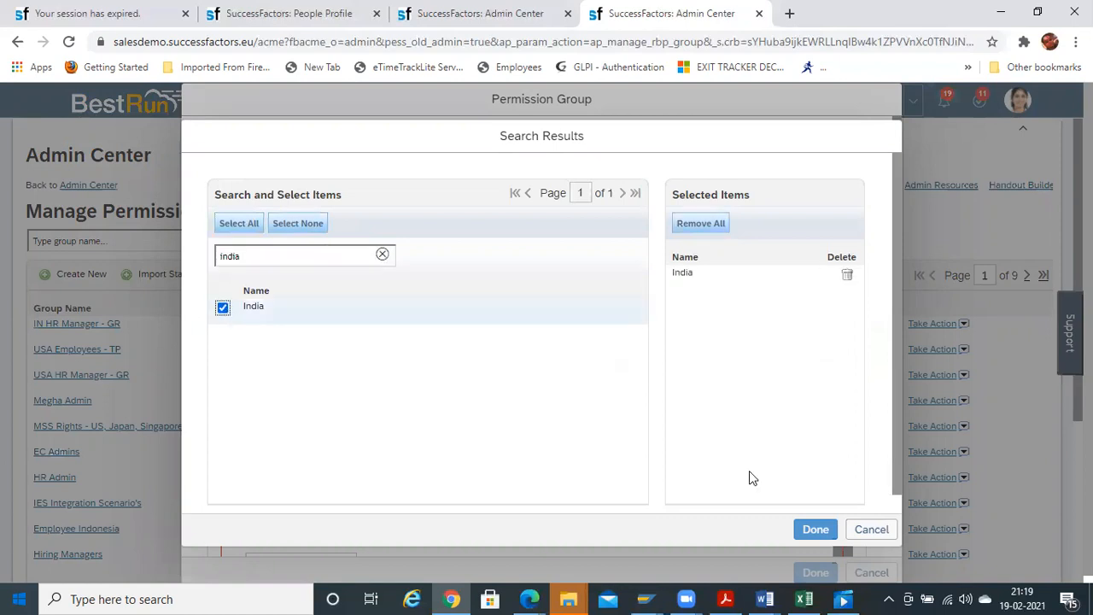
{"action": "left_click", "coordinate": [815, 530]}
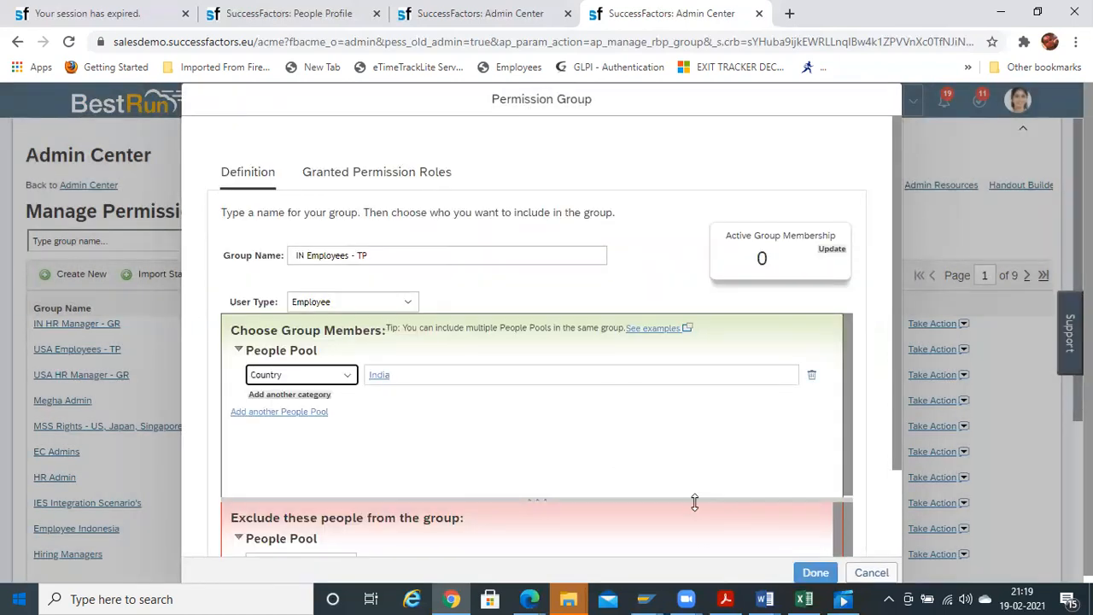
- Update the group's active membership count and review the list of its members
{"action": "left_click_drag", "start_coordinate": [851, 429], "coordinate": [848, 492]}
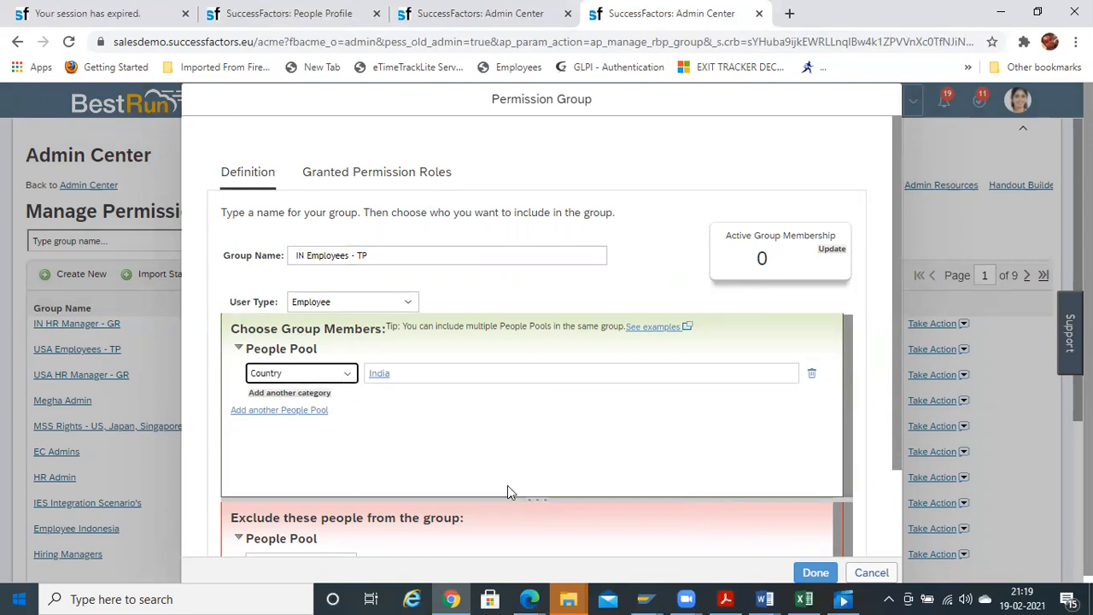
{"action": "left_click", "coordinate": [833, 250]}
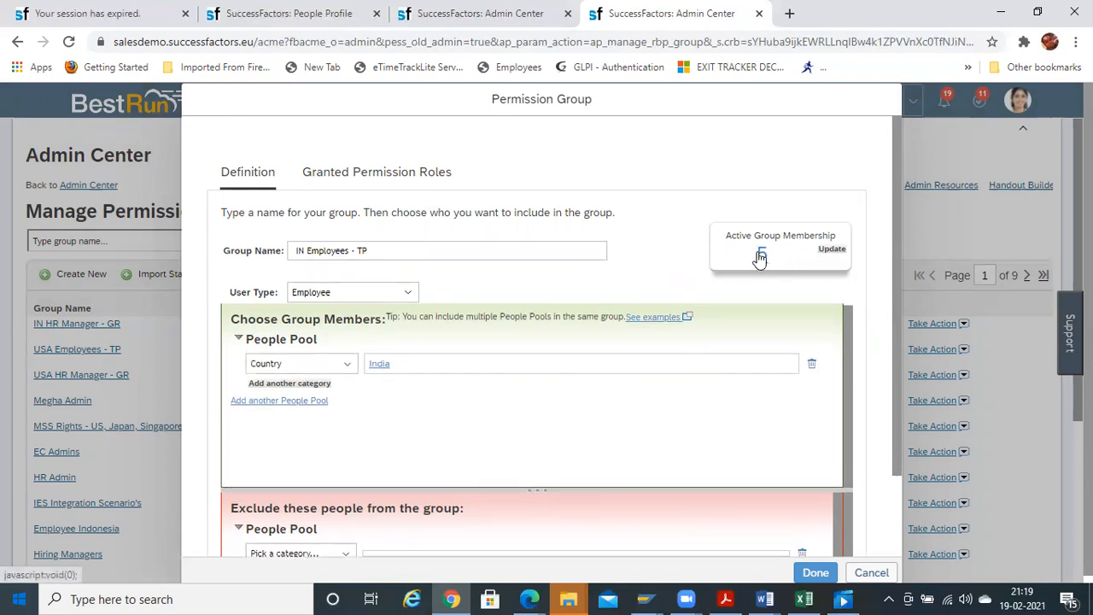
{"action": "left_click", "coordinate": [760, 257]}
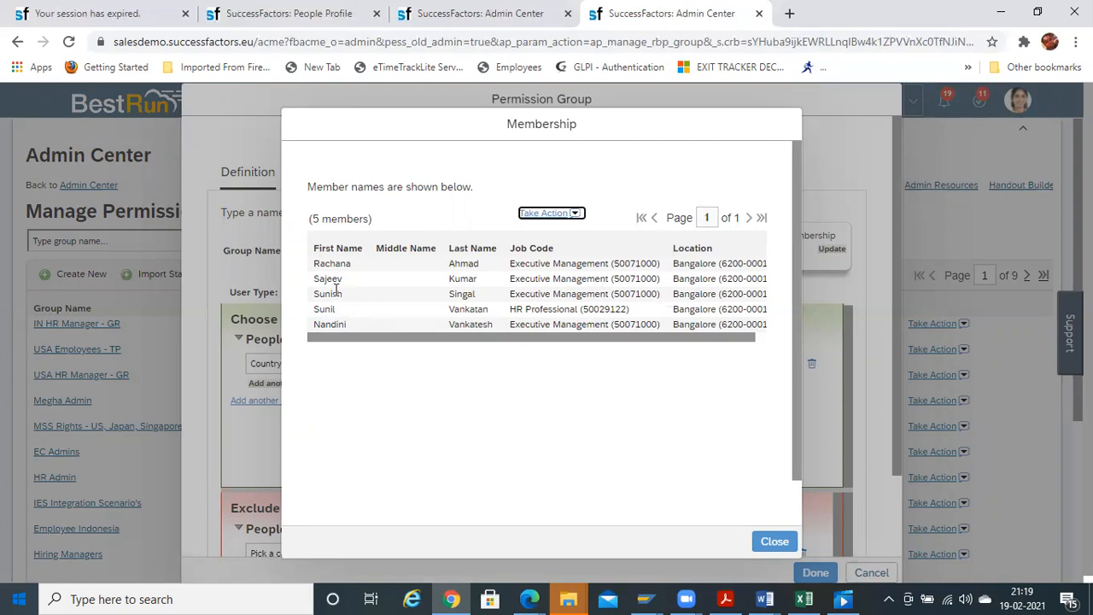
{"action": "left_click_drag", "start_coordinate": [315, 264], "coordinate": [352, 263]}
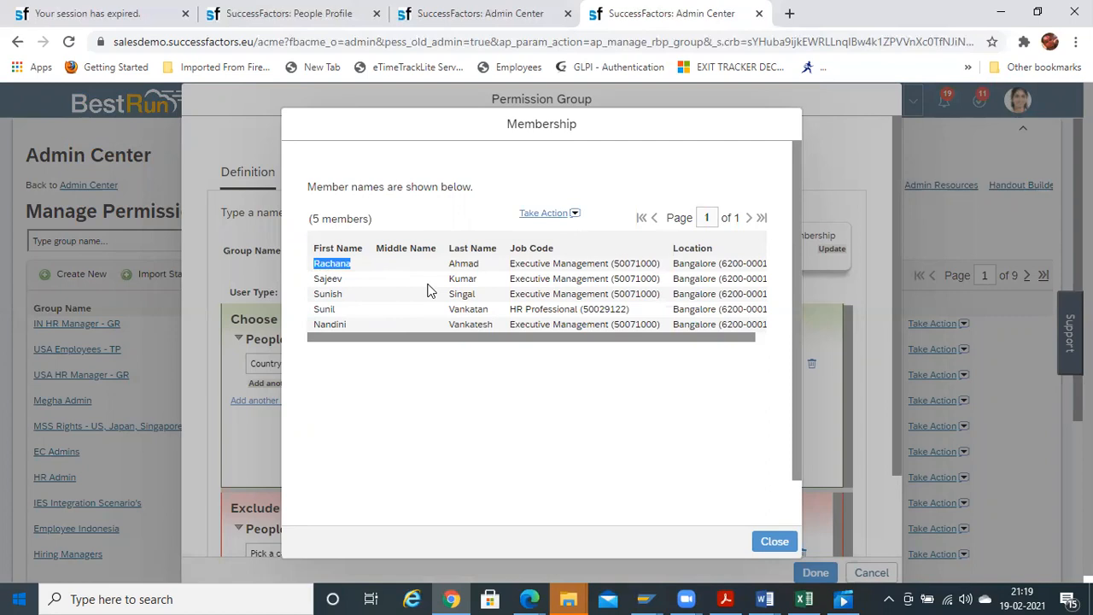
{"action": "double_click", "coordinate": [326, 310]}
{"action": "left_click", "coordinate": [775, 542]}
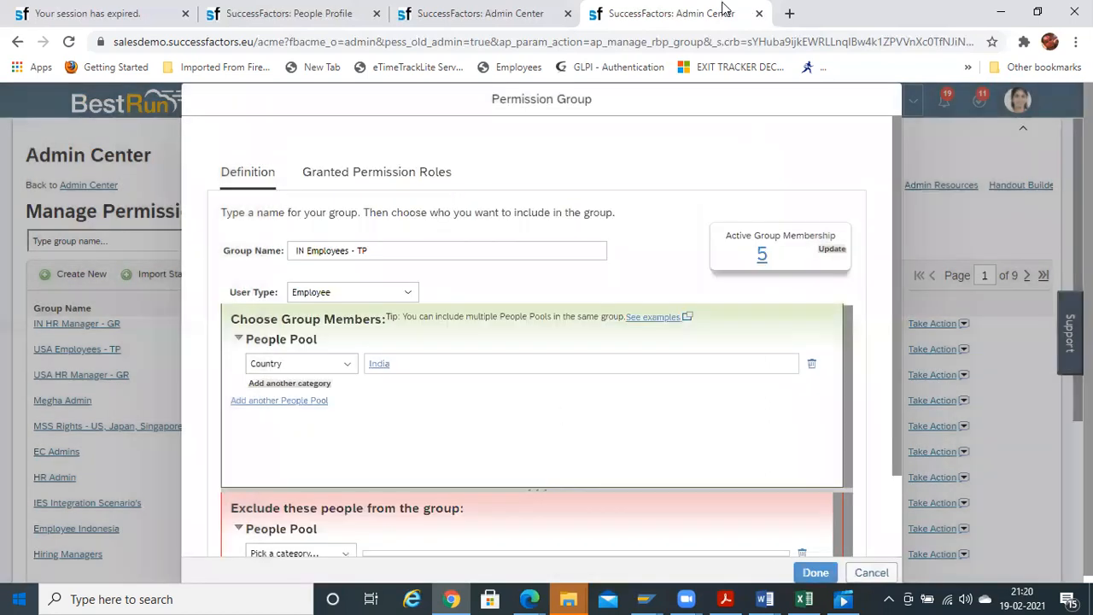
{"action": "left_click", "coordinate": [315, 6]}
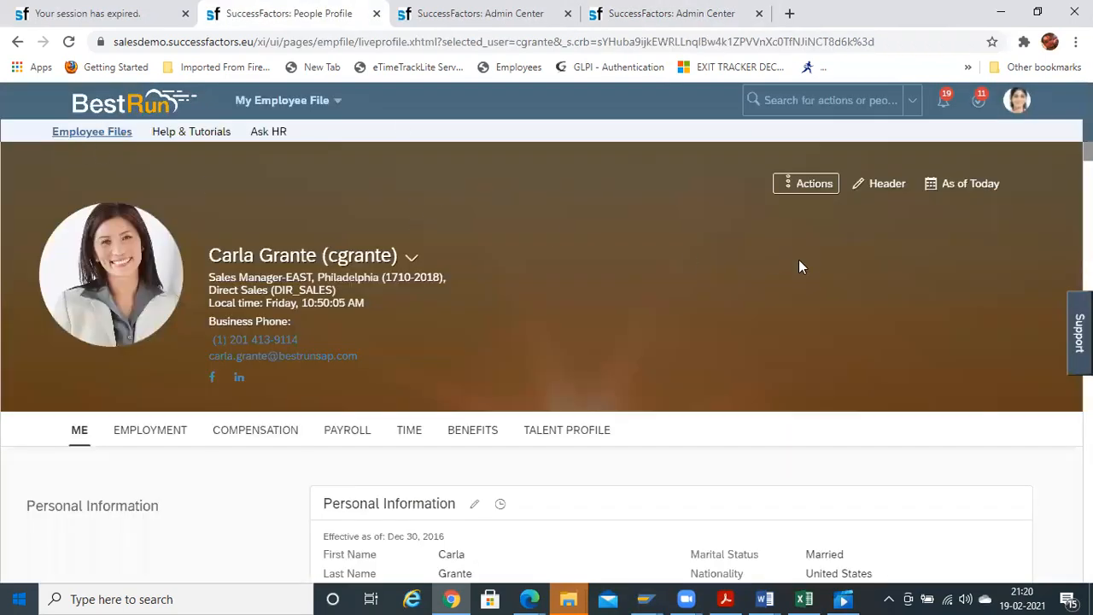
{"action": "left_click", "coordinate": [872, 102]}
{"action": "type", "text": "Philadelphia"}
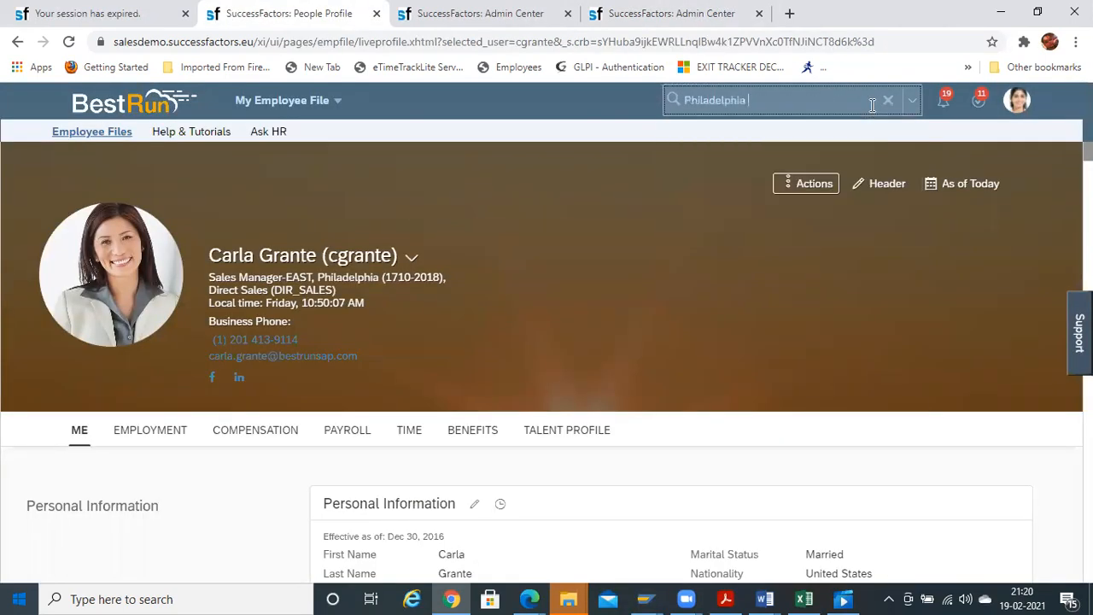
{"action": "left_click", "coordinate": [609, 7]}
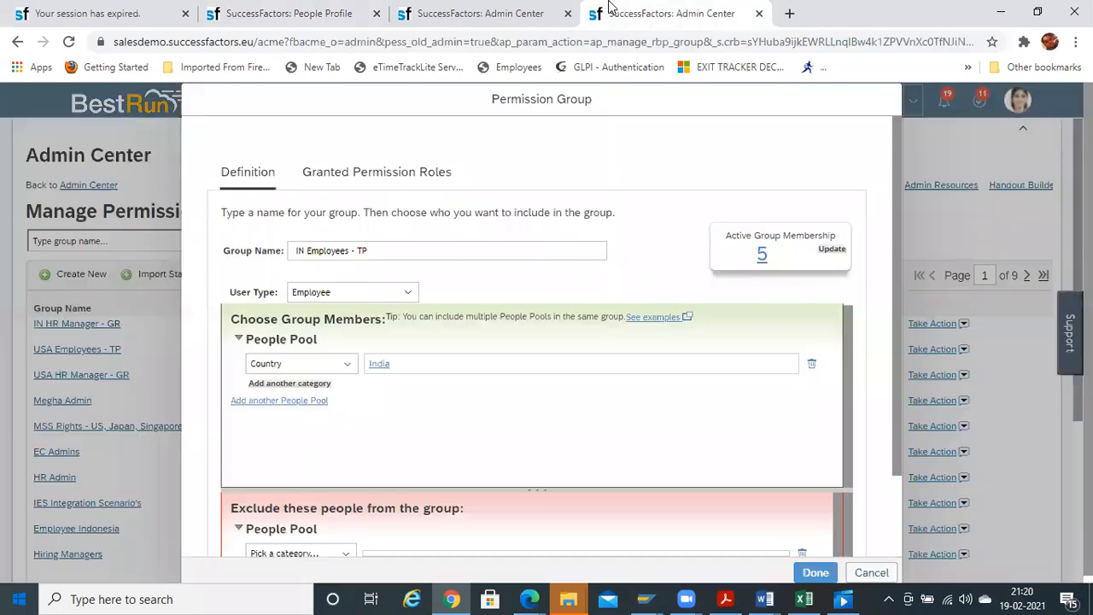
- Reopen the group's membership list and copy the first name of the first listed member
{"action": "left_click", "coordinate": [762, 256]}
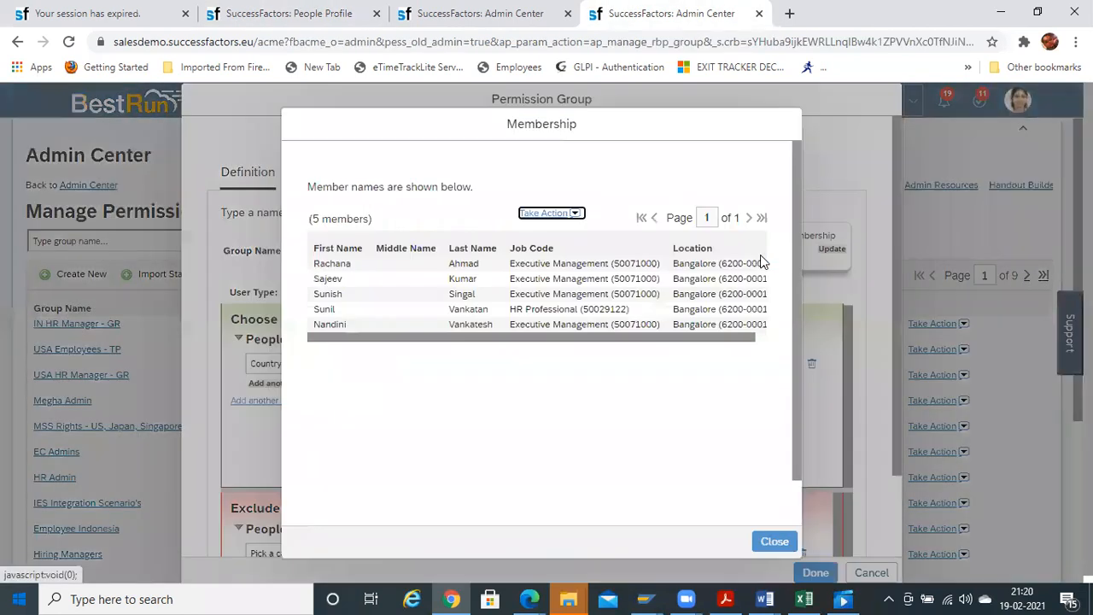
{"action": "double_click", "coordinate": [330, 262]}
{"action": "key", "text": "ctrl+c"}
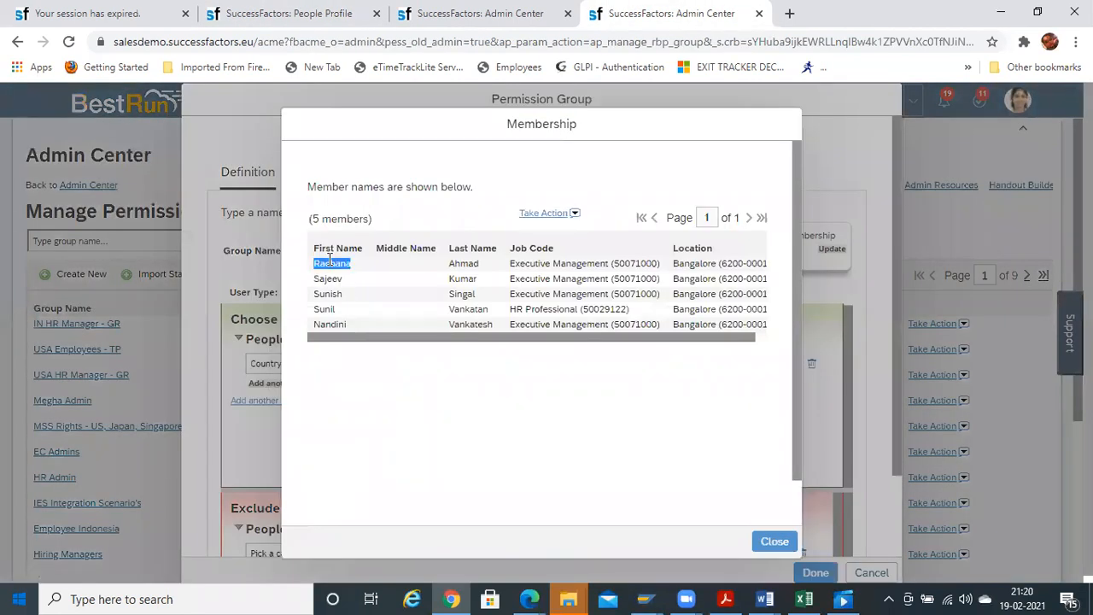
{"action": "right_click", "coordinate": [329, 262]}
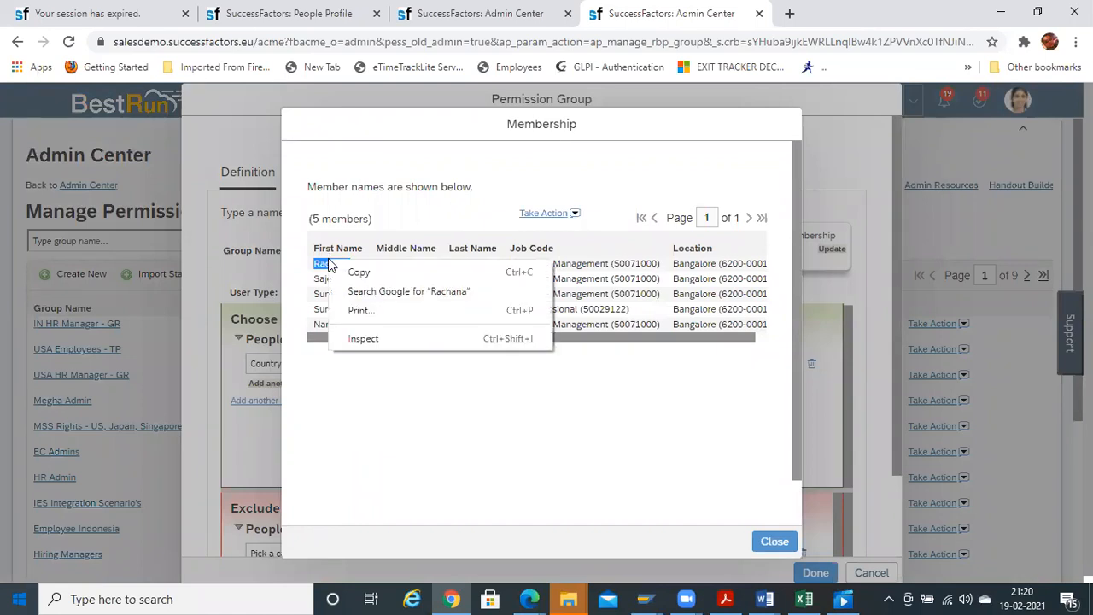
{"action": "left_click", "coordinate": [361, 275]}
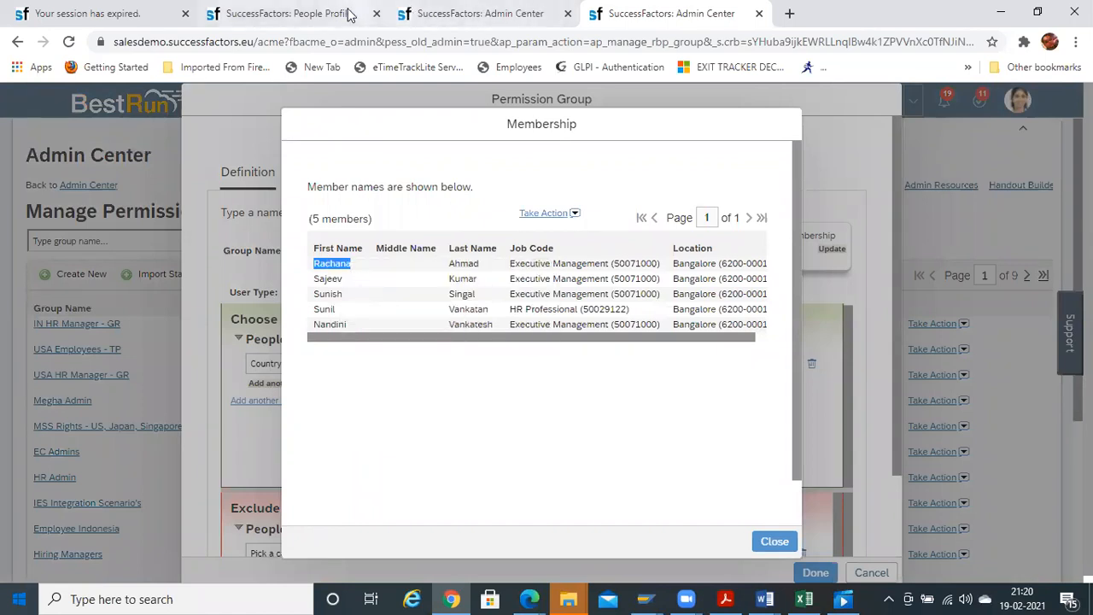
- Search the People Profile page for the copied member's first name and open that employee's profile
{"action": "left_click", "coordinate": [289, 13]}
{"action": "left_click", "coordinate": [794, 100]}
{"action": "key", "text": "ctrl+v"}
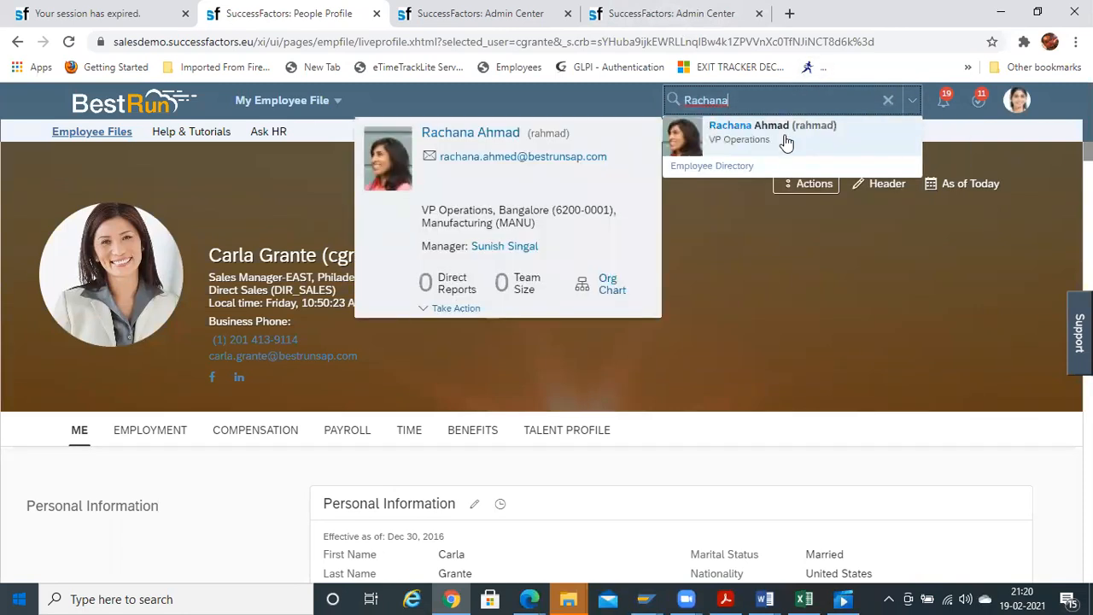
{"action": "left_click", "coordinate": [786, 141]}
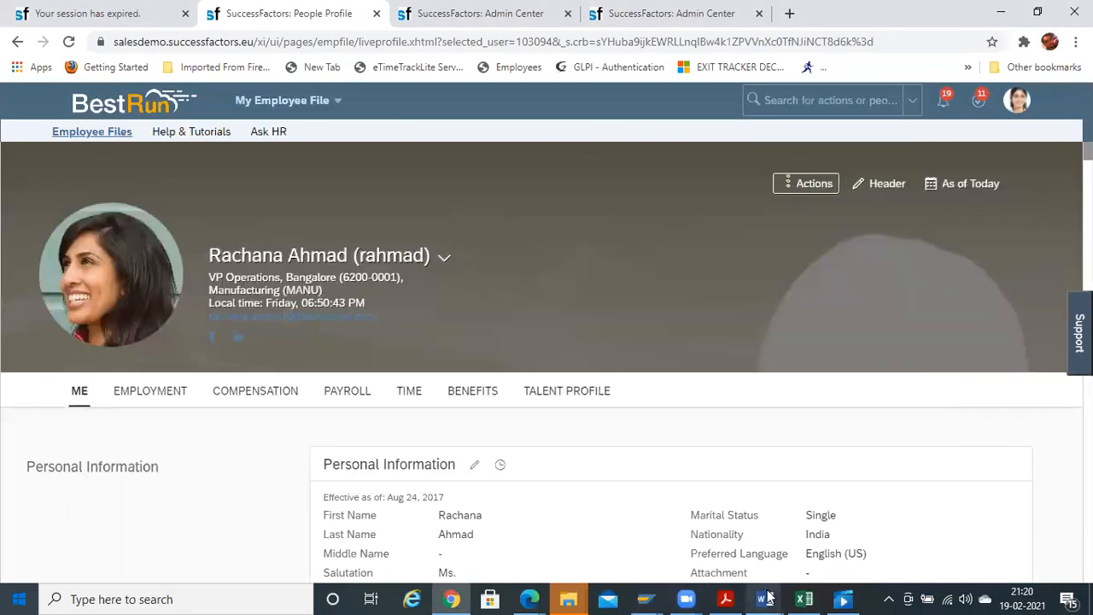
- Switch to the Word notes and add the member's first name on a new line below the existing username
{"action": "mouse_move", "coordinate": [767, 598]}
{"action": "left_click", "coordinate": [956, 535]}
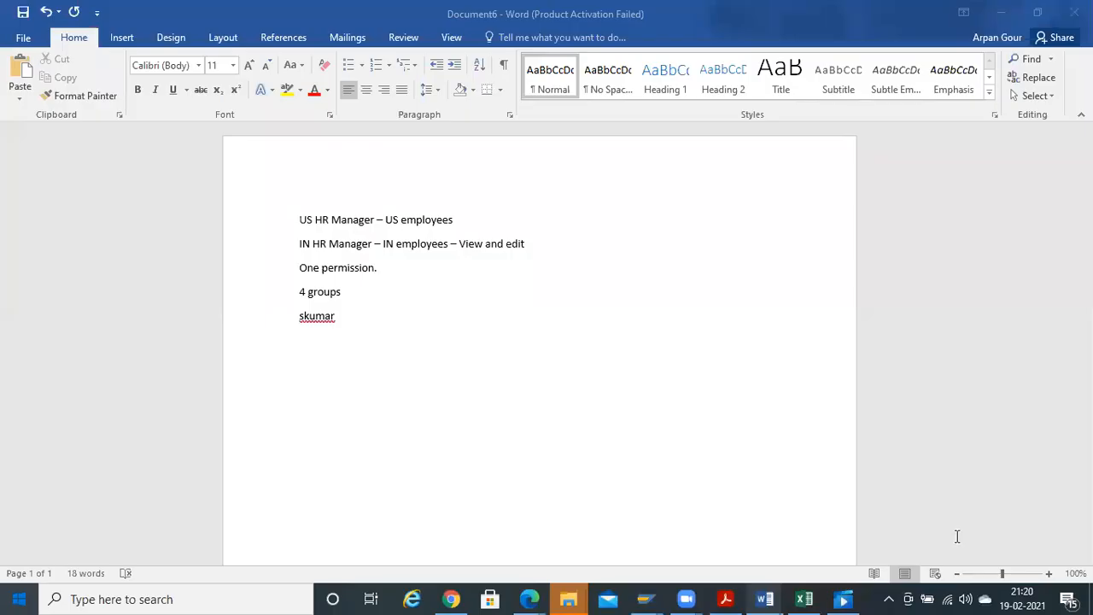
{"action": "key", "text": "Return"}
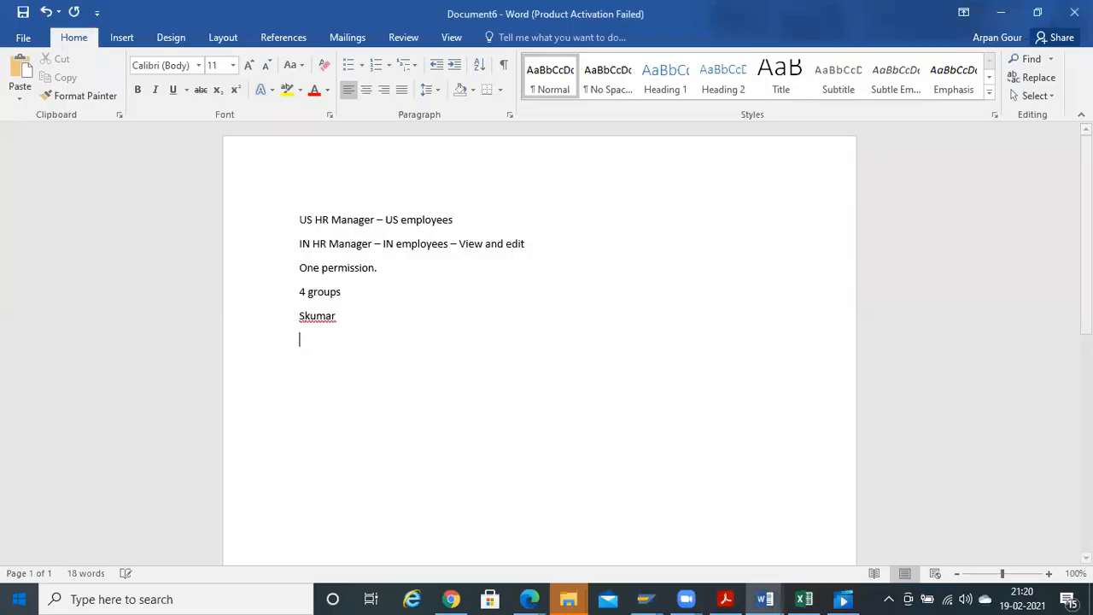
{"action": "type", "text": "Rachana"}
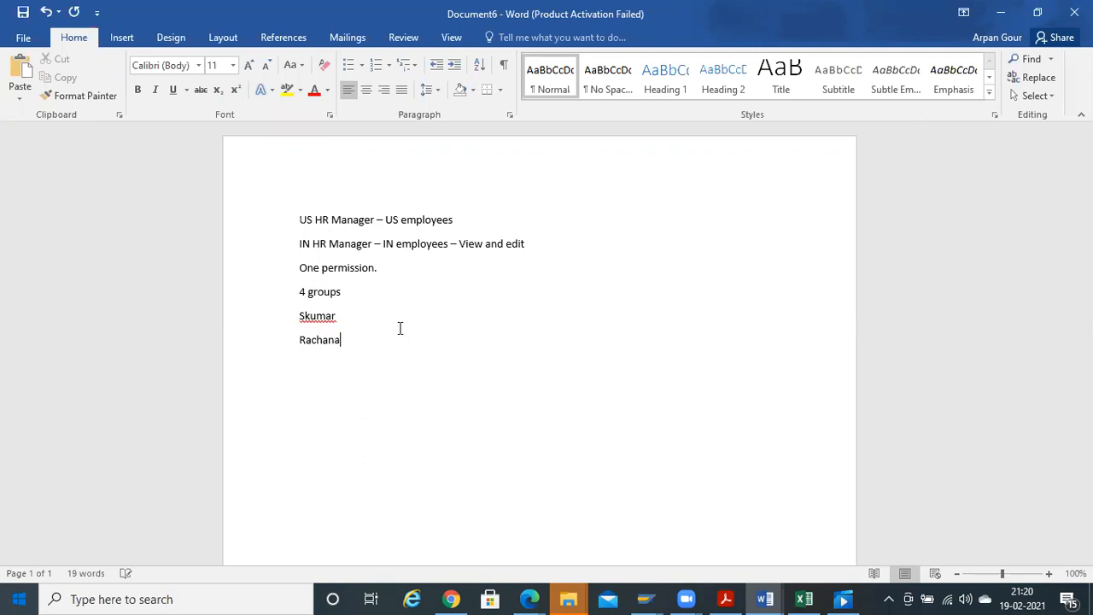
- Return to the "IN Employees - TP" group in the browser, close its membership list, and save the group
{"action": "key", "text": "alt+Tab"}
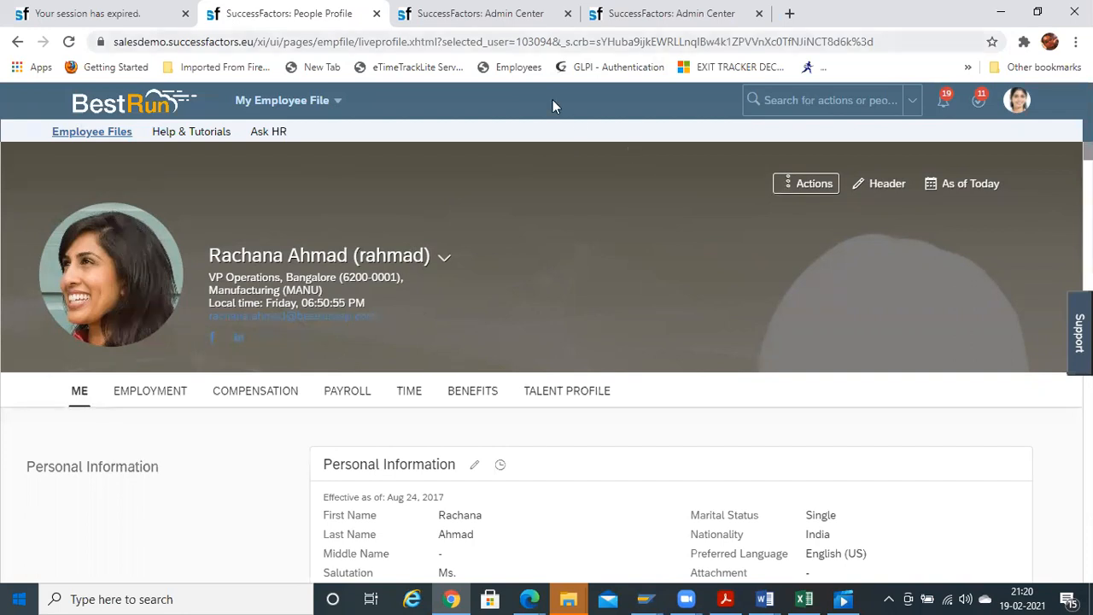
{"action": "left_click", "coordinate": [627, 15]}
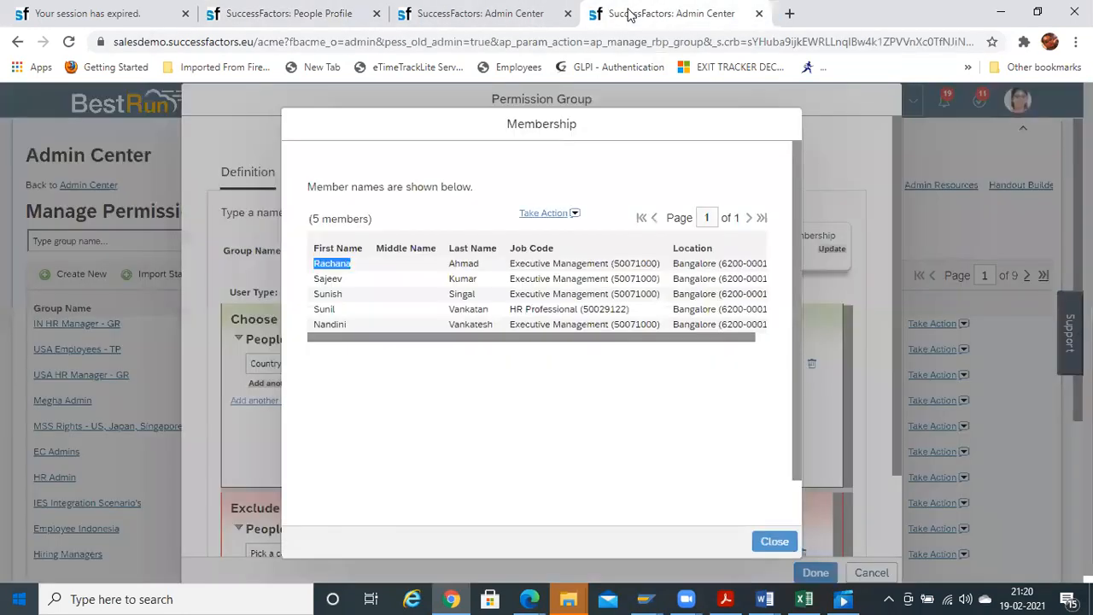
{"action": "left_click", "coordinate": [773, 542]}
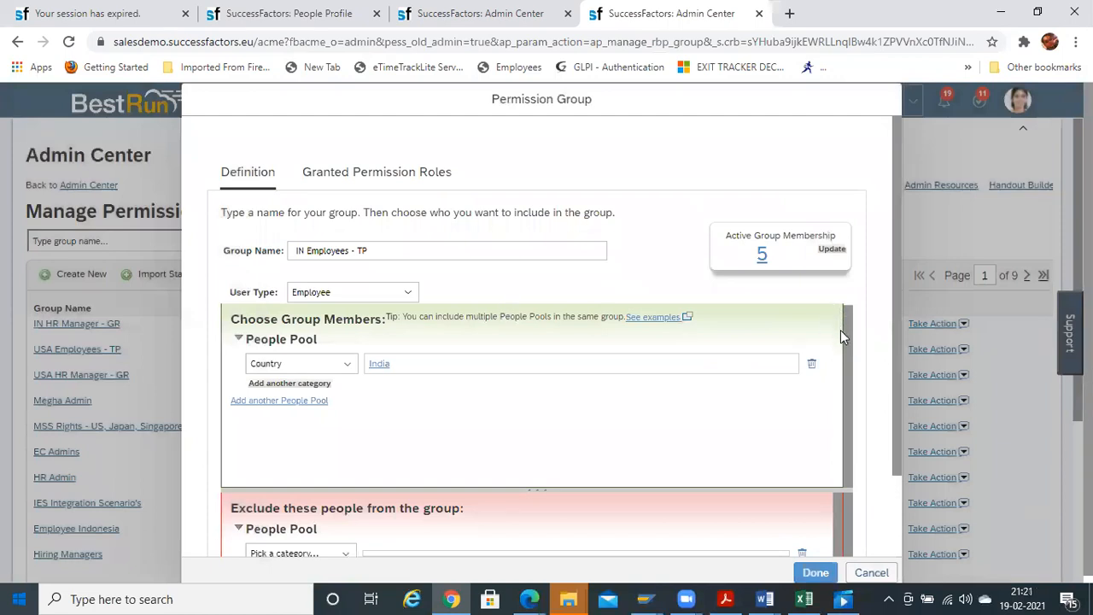
{"action": "left_click_drag", "start_coordinate": [841, 329], "coordinate": [861, 390]}
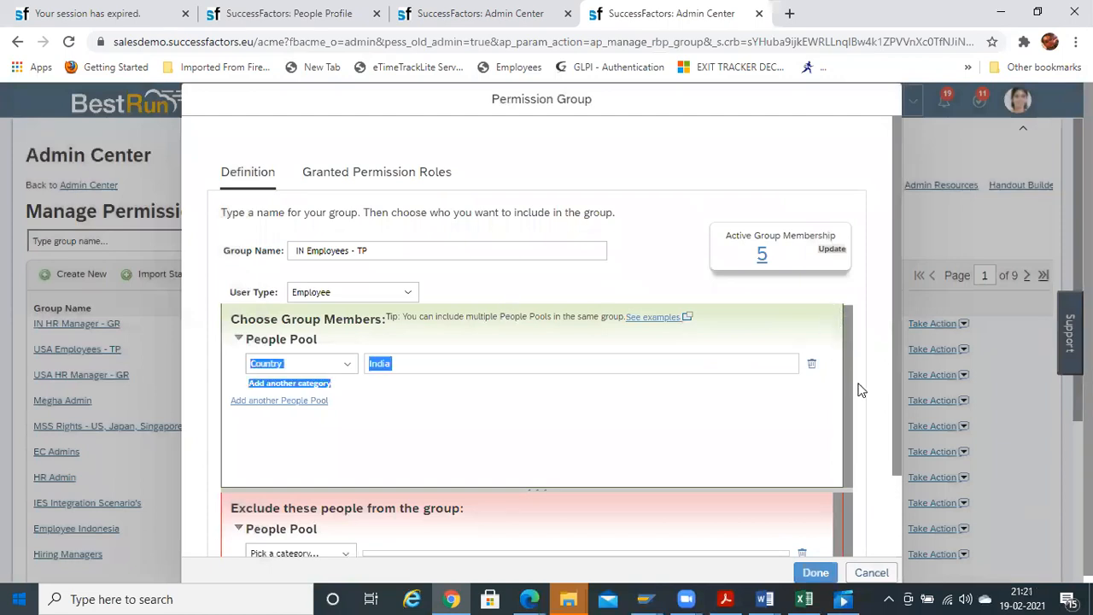
{"action": "left_click", "coordinate": [554, 387]}
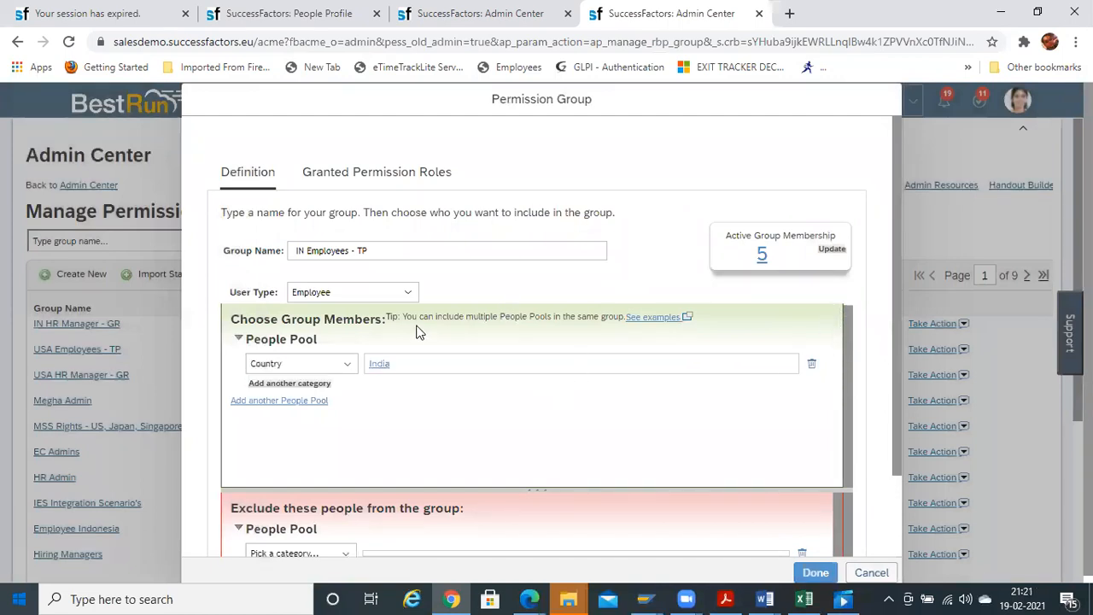
{"action": "left_click", "coordinate": [815, 574]}
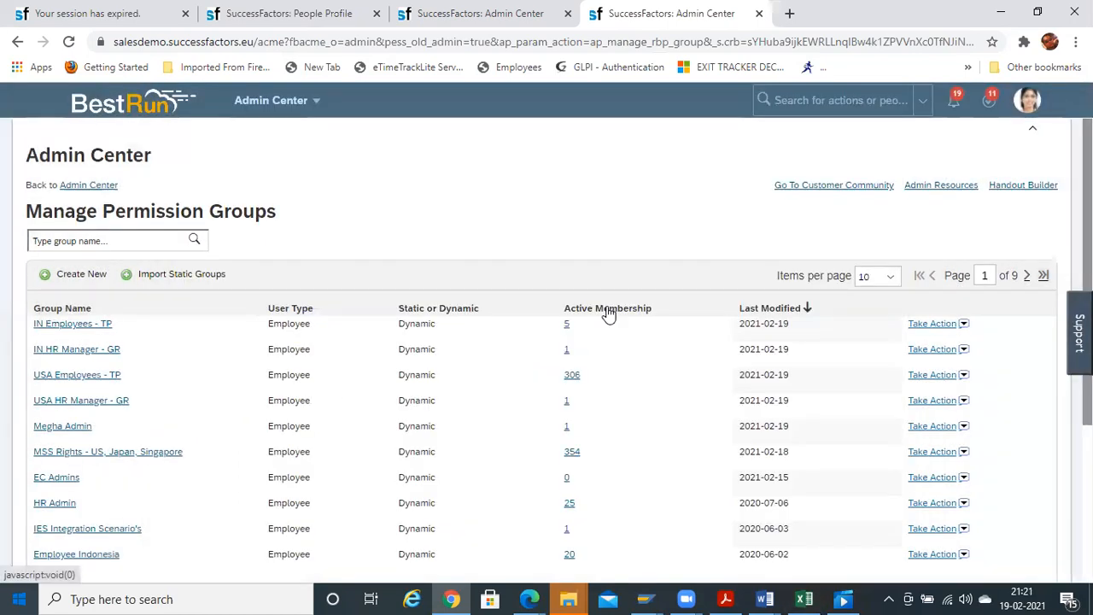
- Go to the open permission role, cancel its granting dialog, and return to the permission role list without saving
{"action": "left_click", "coordinate": [500, 15]}
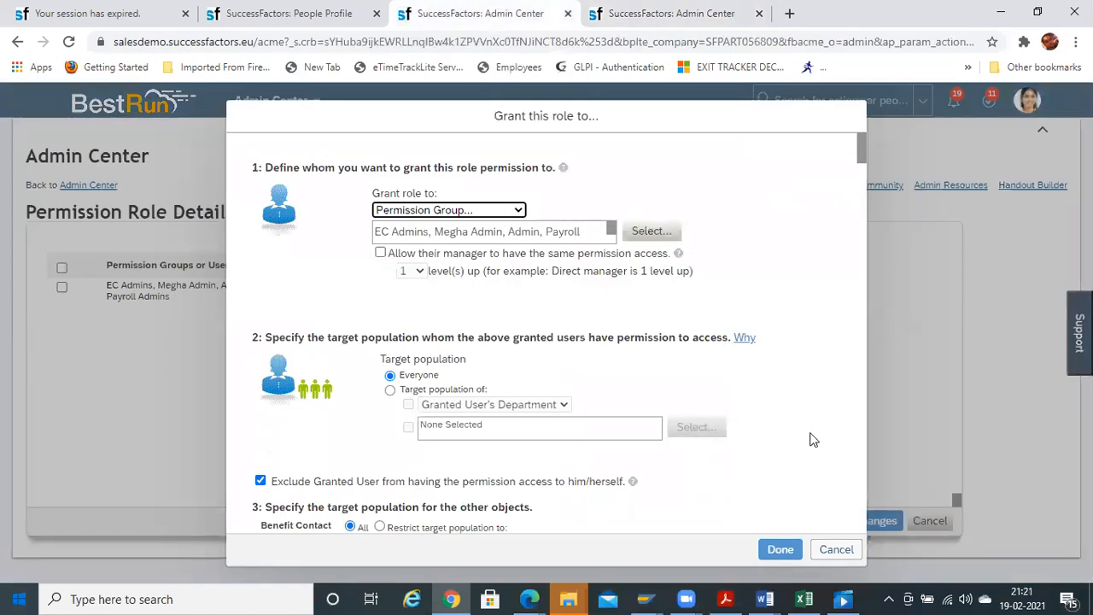
{"action": "left_click", "coordinate": [837, 549]}
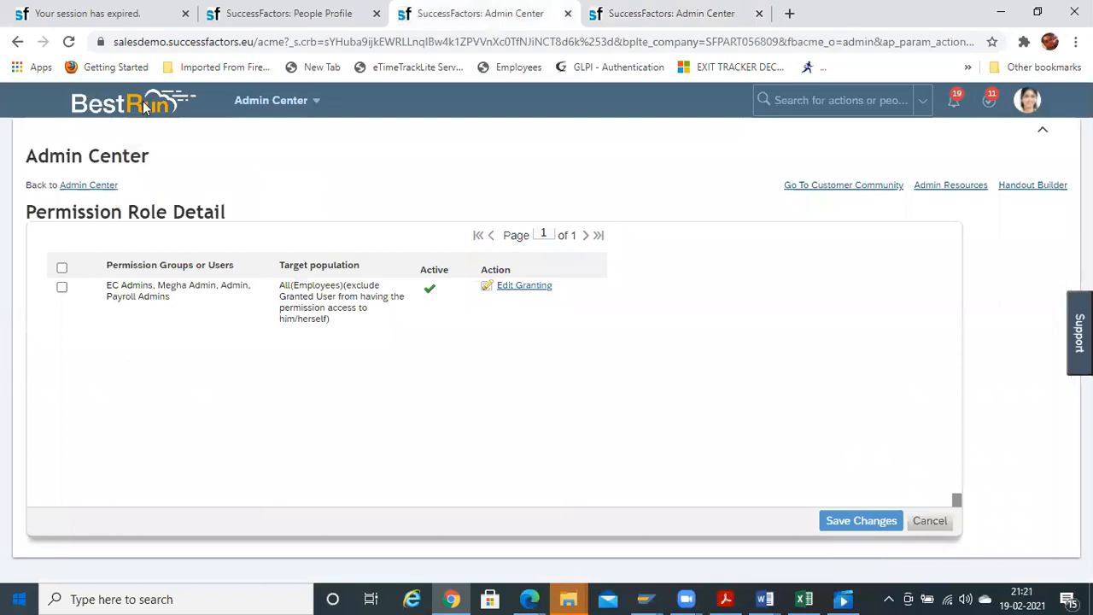
{"action": "left_click", "coordinate": [930, 521]}
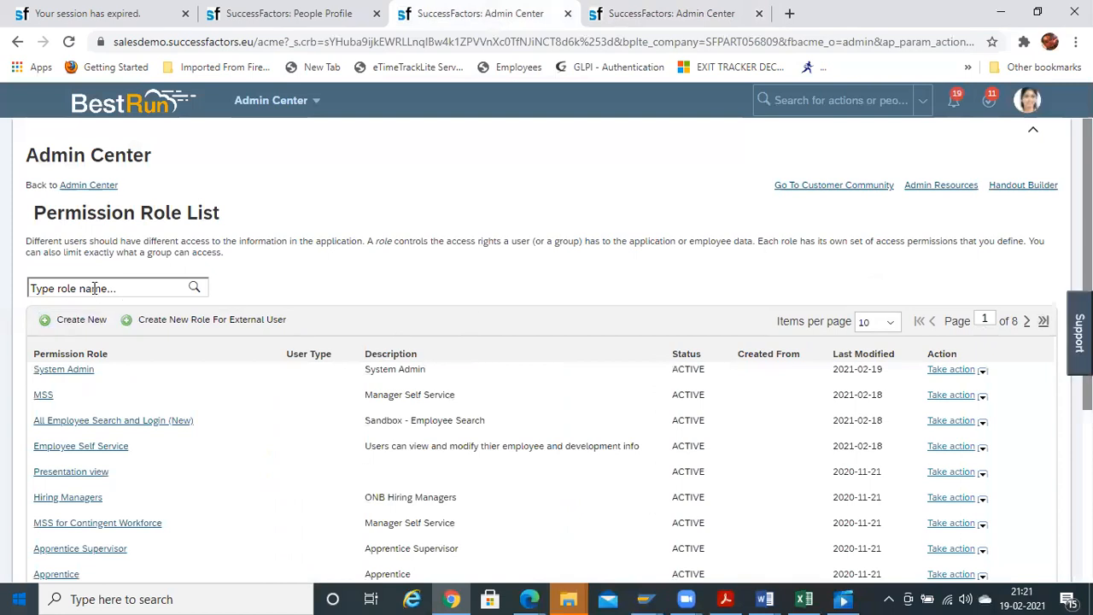
- Start a new permission role named "HR Manger/Admin" with the description "HR Admin US/IN"
{"action": "left_click", "coordinate": [77, 322]}
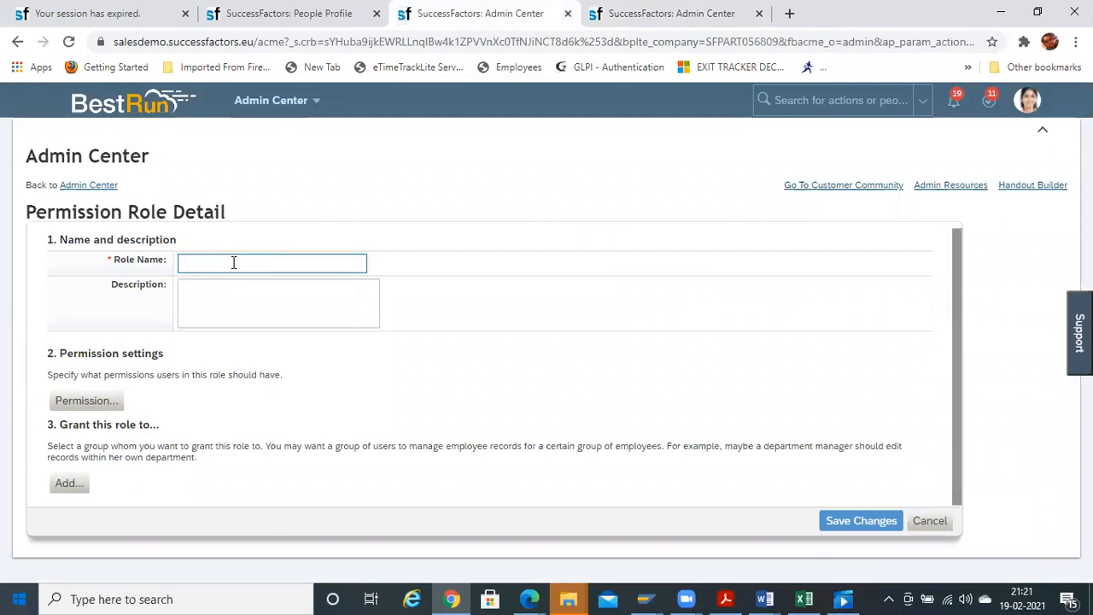
{"action": "type", "text": "HR Manger"}
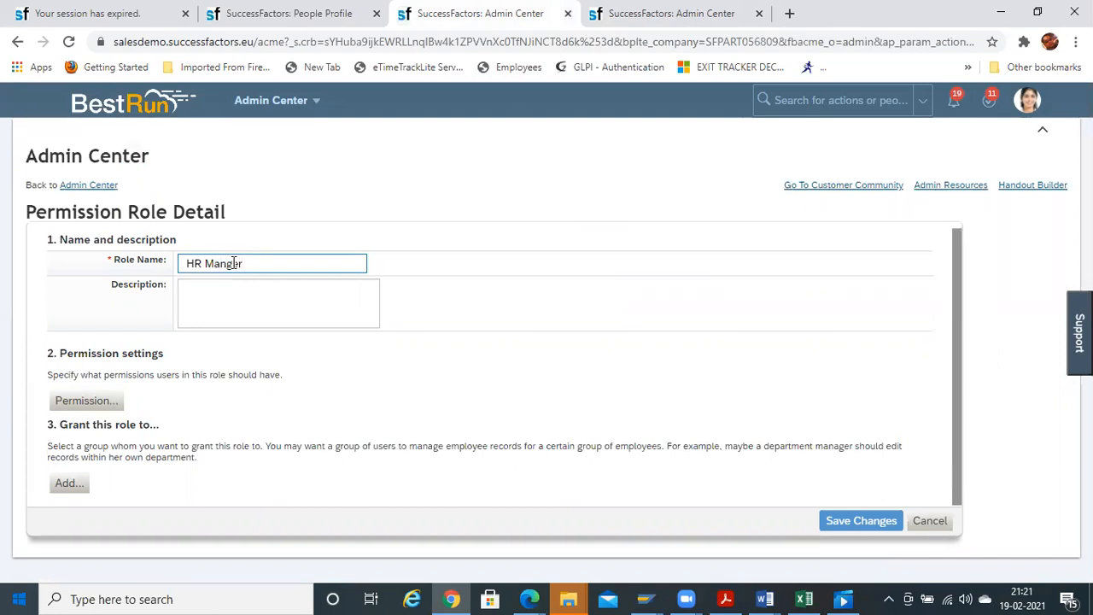
{"action": "type", "text": "/Adm"}
{"action": "left_click", "coordinate": [241, 304]}
{"action": "type", "text": "HR"}
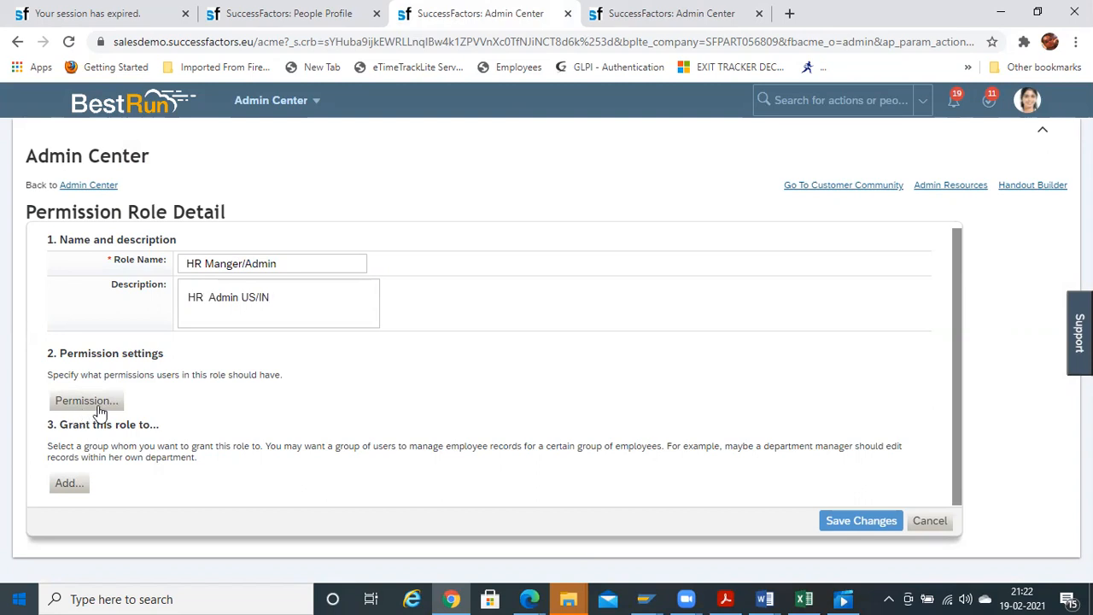
- In the role's Employee Central Effective Dated Entities permissions, grant View Current, View History, Edit/Insert, Correct and Delete for all Personal Information
{"action": "left_click", "coordinate": [97, 404]}
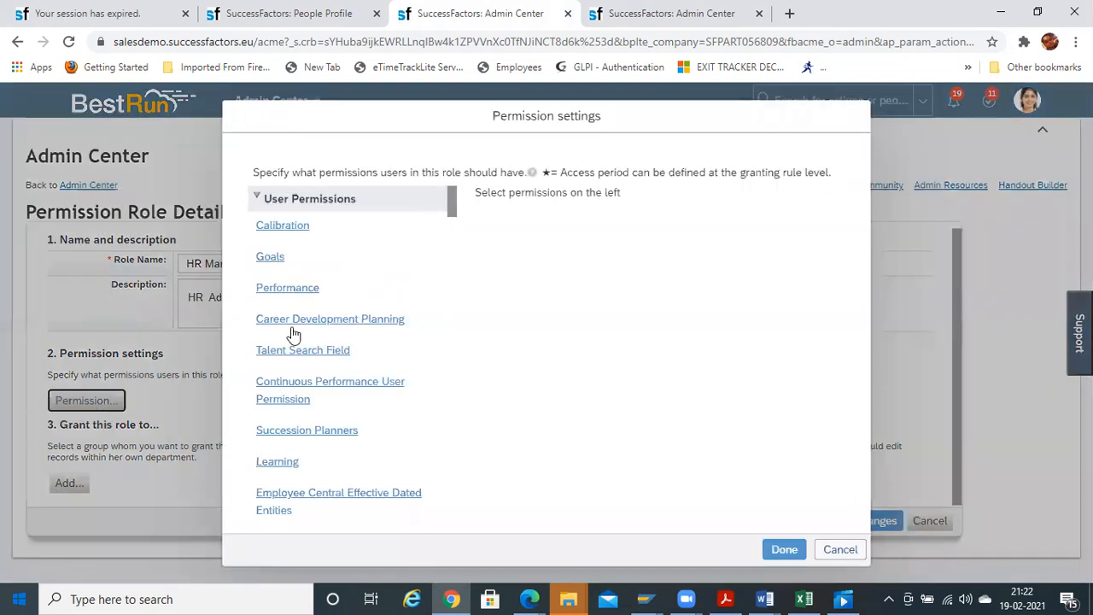
{"action": "left_click", "coordinate": [309, 501]}
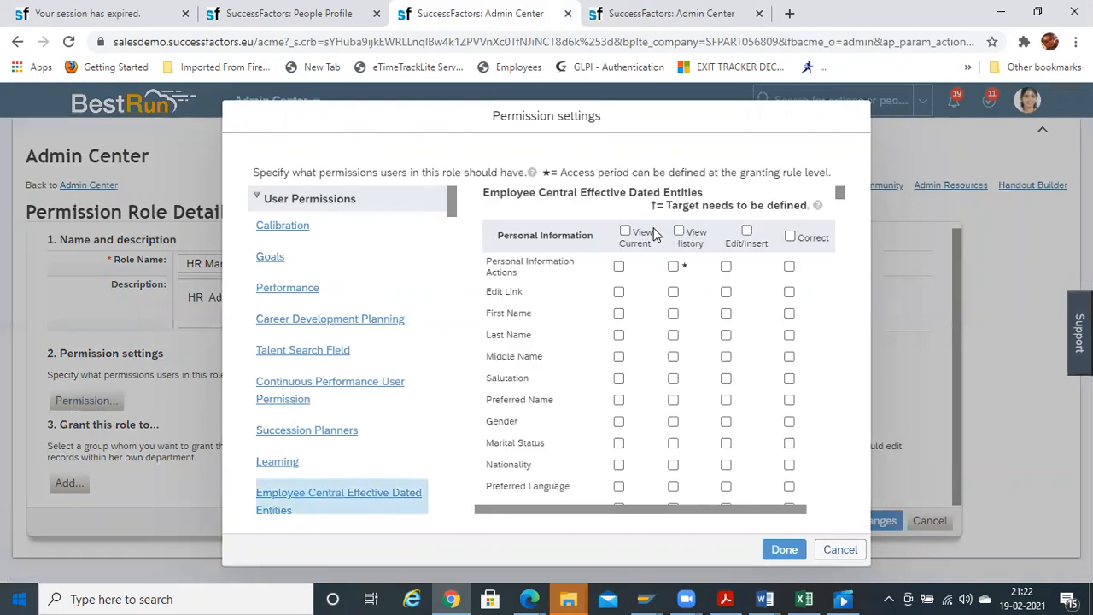
{"action": "left_click", "coordinate": [625, 231]}
{"action": "left_click", "coordinate": [680, 231]}
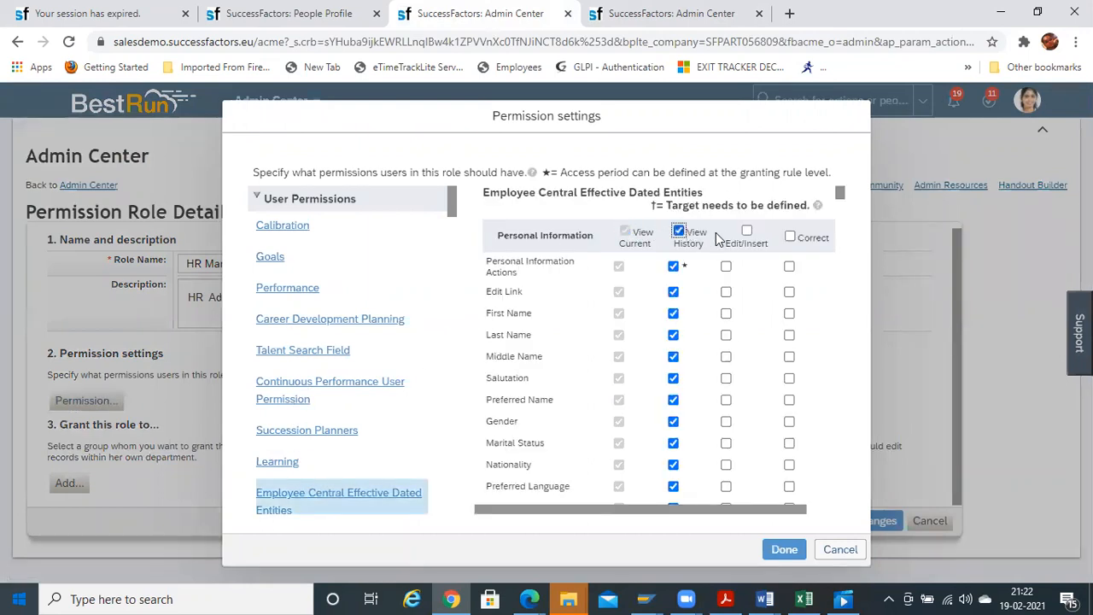
{"action": "left_click", "coordinate": [747, 230]}
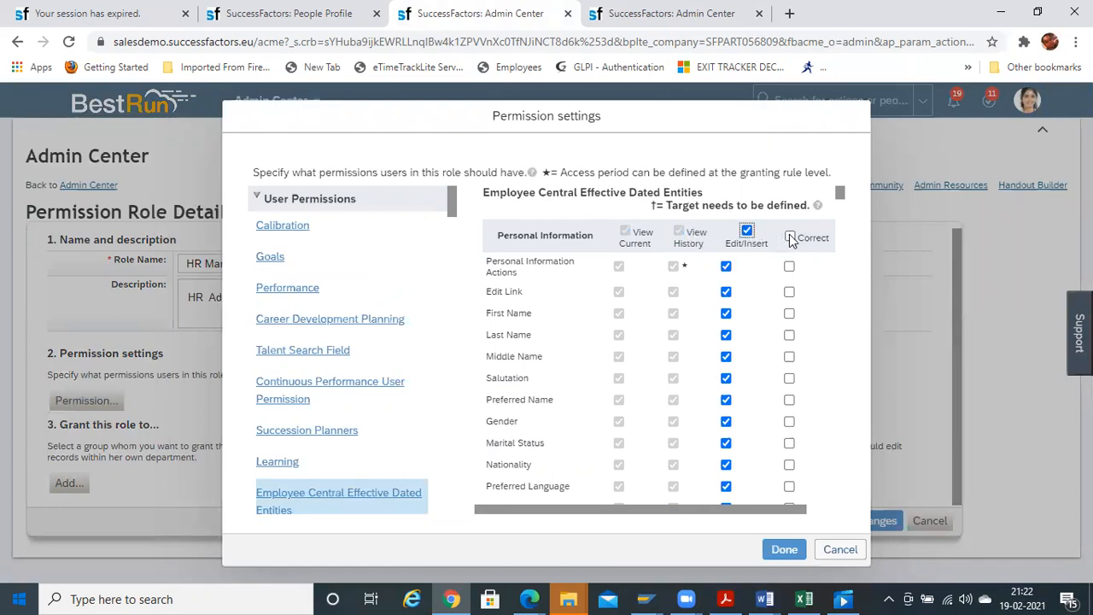
{"action": "left_click", "coordinate": [790, 238]}
{"action": "left_click_drag", "start_coordinate": [756, 516], "coordinate": [865, 502]}
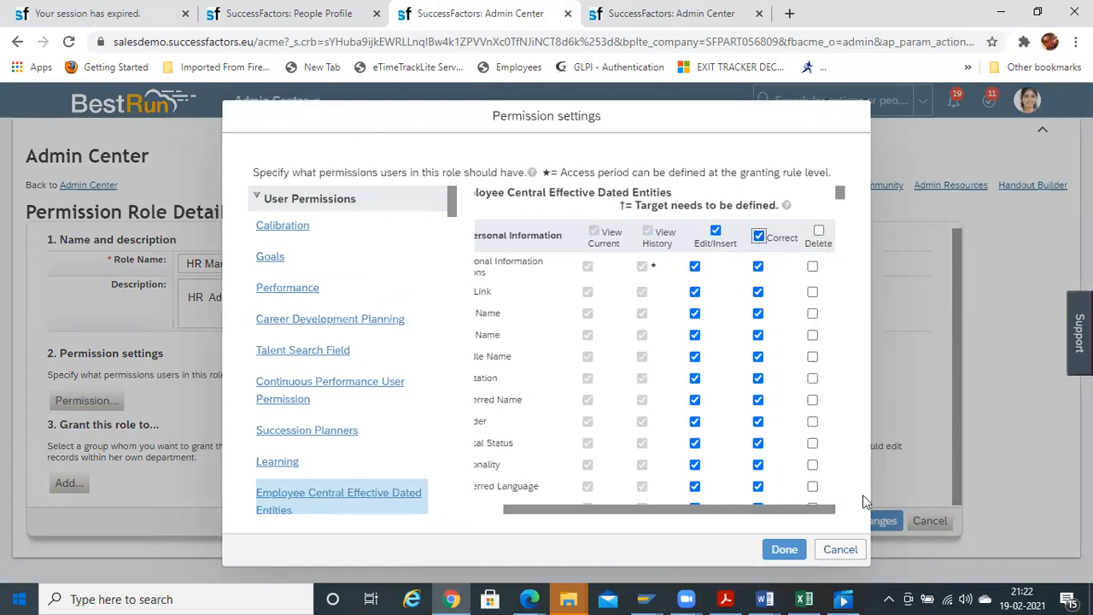
{"action": "left_click", "coordinate": [819, 234]}
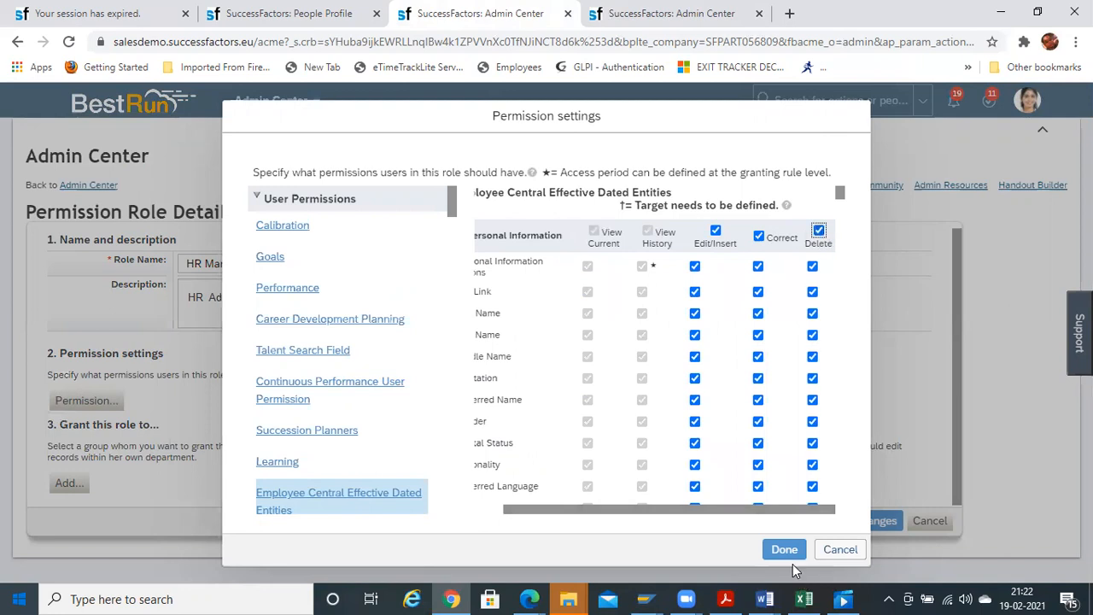
- Grant View Current, View History, Edit/Insert, Correct and Delete for the whole Addresses section
{"action": "left_click_drag", "start_coordinate": [841, 199], "coordinate": [831, 439]}
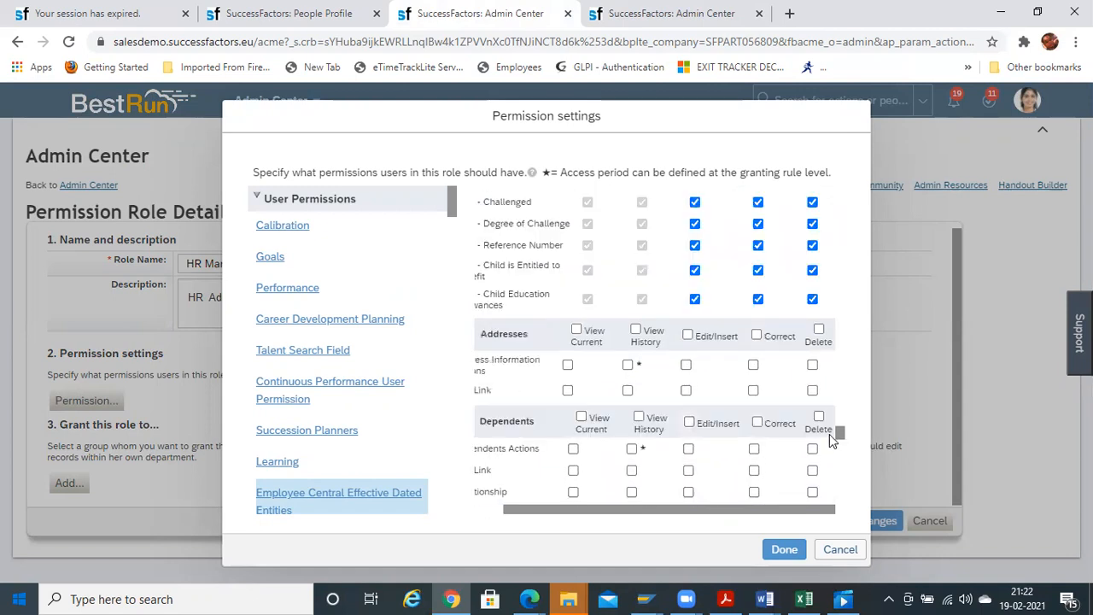
{"action": "left_click", "coordinate": [576, 329]}
{"action": "left_click", "coordinate": [639, 332]}
{"action": "left_click", "coordinate": [687, 335]}
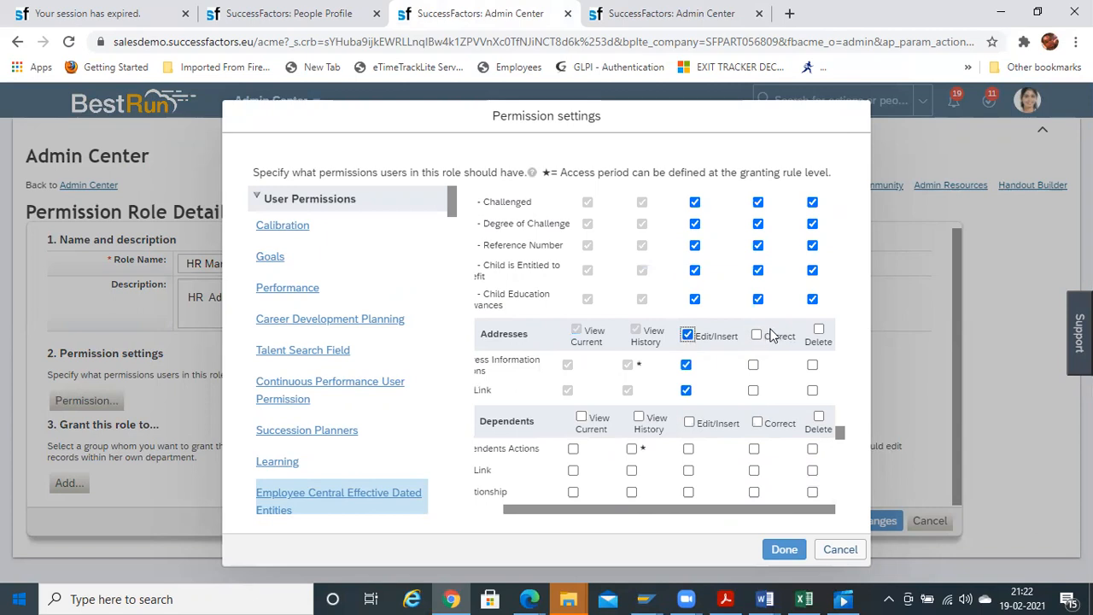
{"action": "left_click", "coordinate": [758, 335]}
{"action": "left_click", "coordinate": [819, 328]}
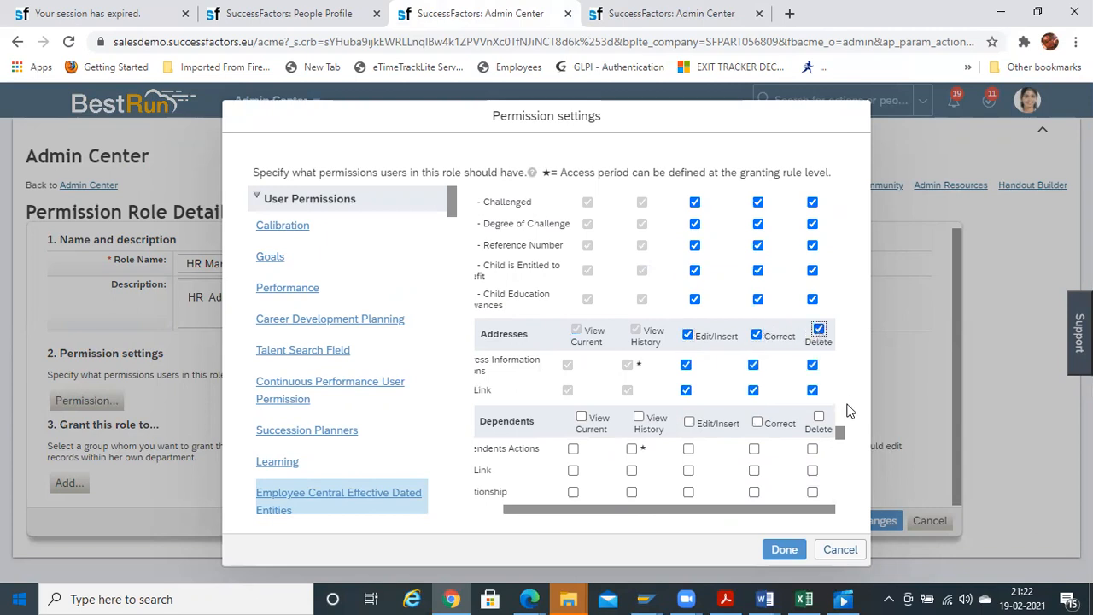
- Grant View Current, View History, Edit/Insert, Correct and Delete for the whole Dependents section
{"action": "left_click", "coordinate": [581, 417]}
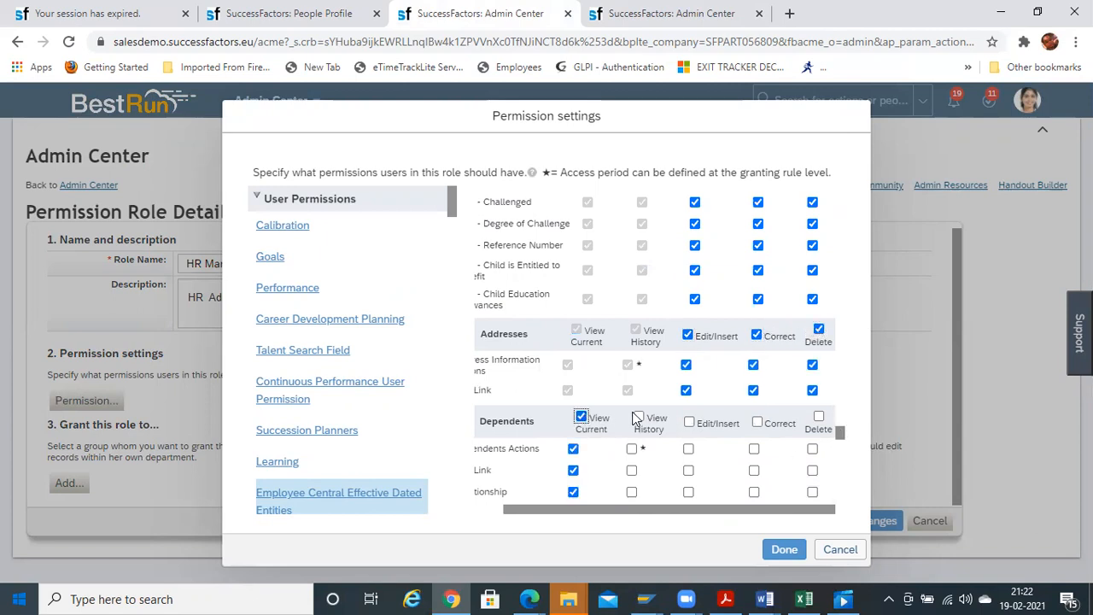
{"action": "left_click", "coordinate": [638, 417]}
{"action": "left_click", "coordinate": [688, 422]}
{"action": "left_click", "coordinate": [756, 422]}
{"action": "left_click", "coordinate": [818, 416]}
- Grant View Current, View History, Edit/Insert, Correct and Delete for the whole Job Information section
{"action": "scroll", "coordinate": [842, 437], "scroll_direction": "down", "scroll_amount": 5}
{"action": "scroll", "coordinate": [842, 437], "scroll_direction": "up", "scroll_amount": 3}
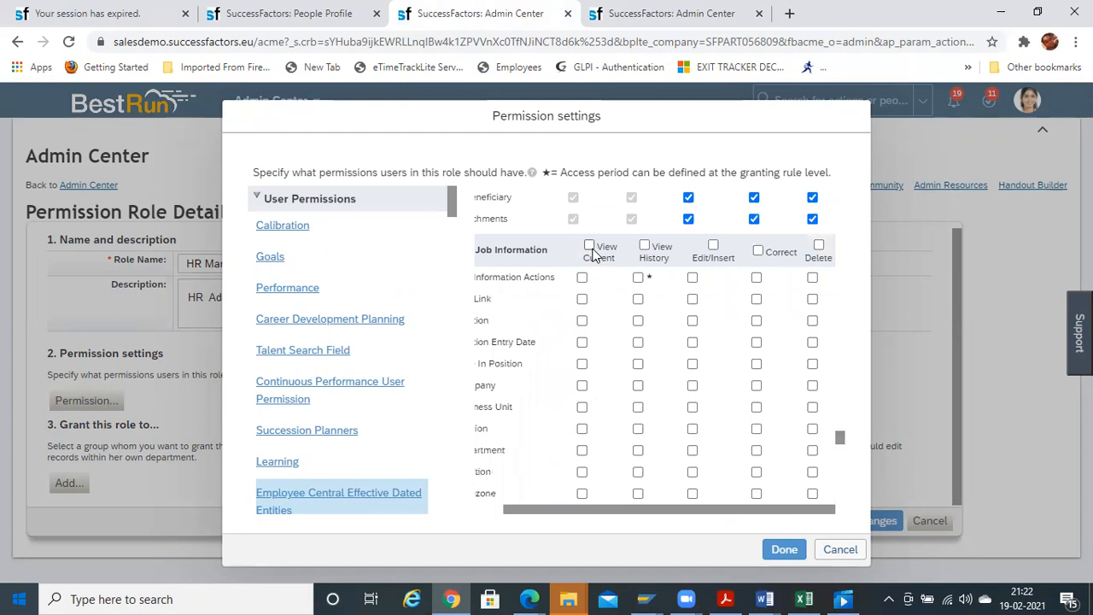
{"action": "left_click", "coordinate": [589, 246]}
{"action": "left_click", "coordinate": [644, 246]}
{"action": "left_click", "coordinate": [713, 246]}
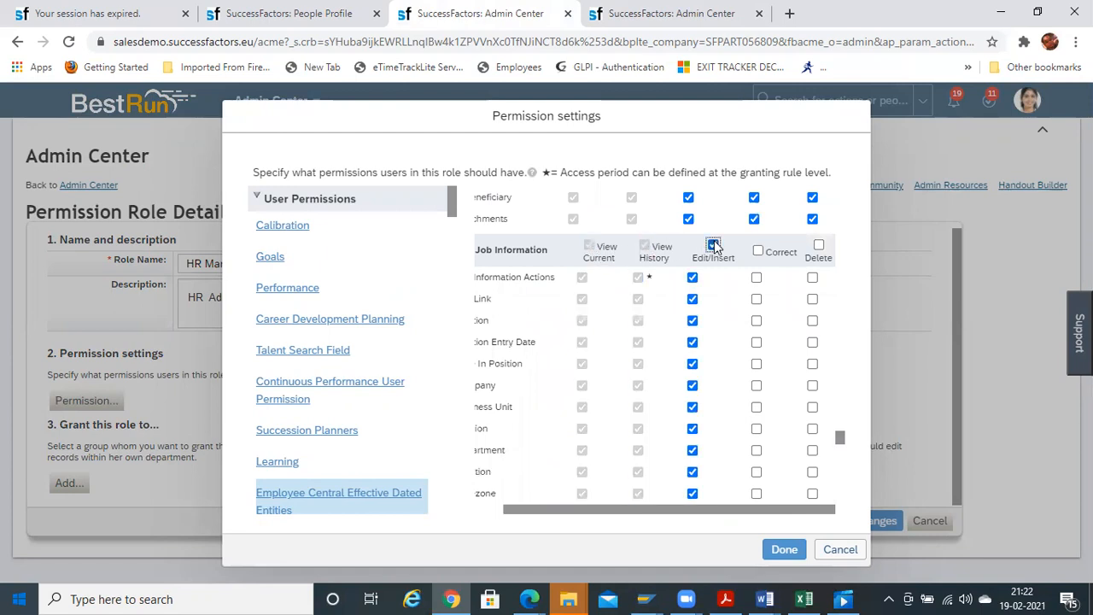
{"action": "left_click", "coordinate": [757, 251]}
{"action": "left_click", "coordinate": [819, 250]}
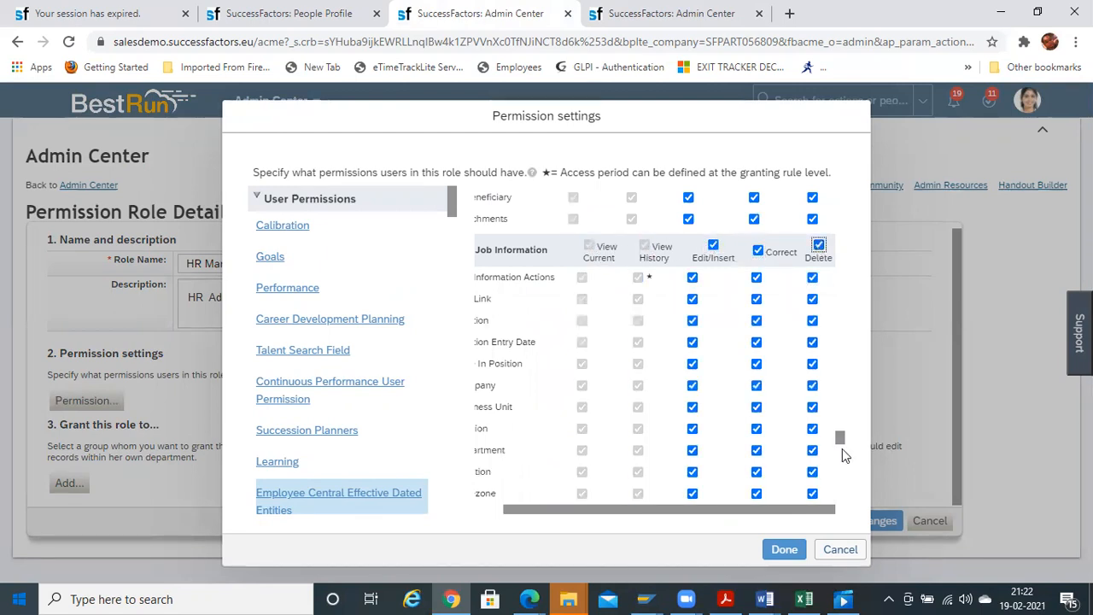
- Grant View Current, View History, Edit/Insert, Correct and Delete for the whole Compensation Information section
{"action": "left_click_drag", "start_coordinate": [839, 438], "coordinate": [840, 492]}
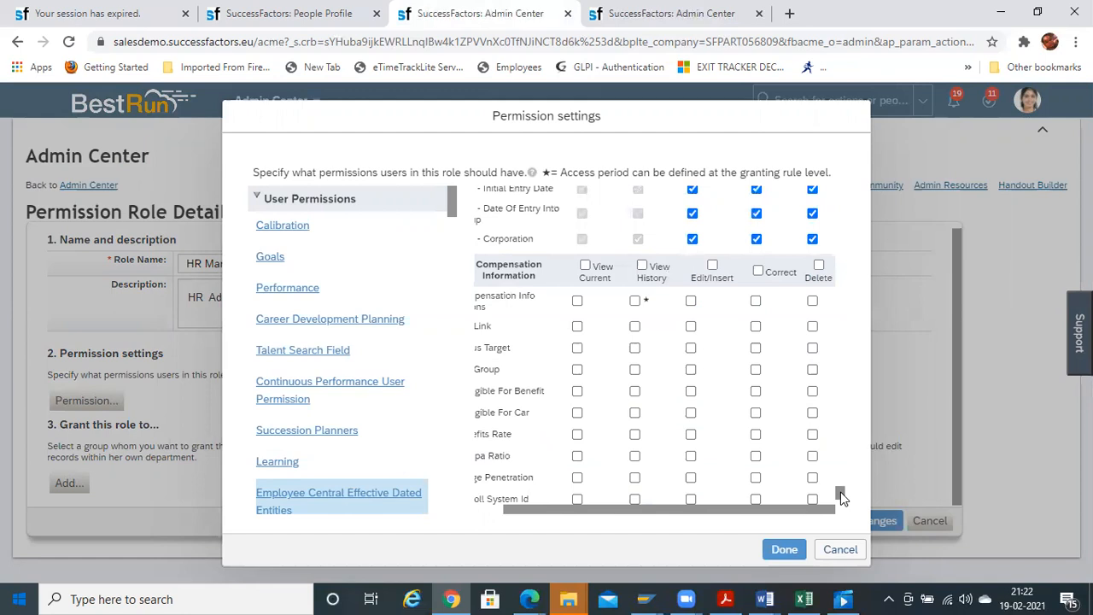
{"action": "left_click", "coordinate": [585, 266]}
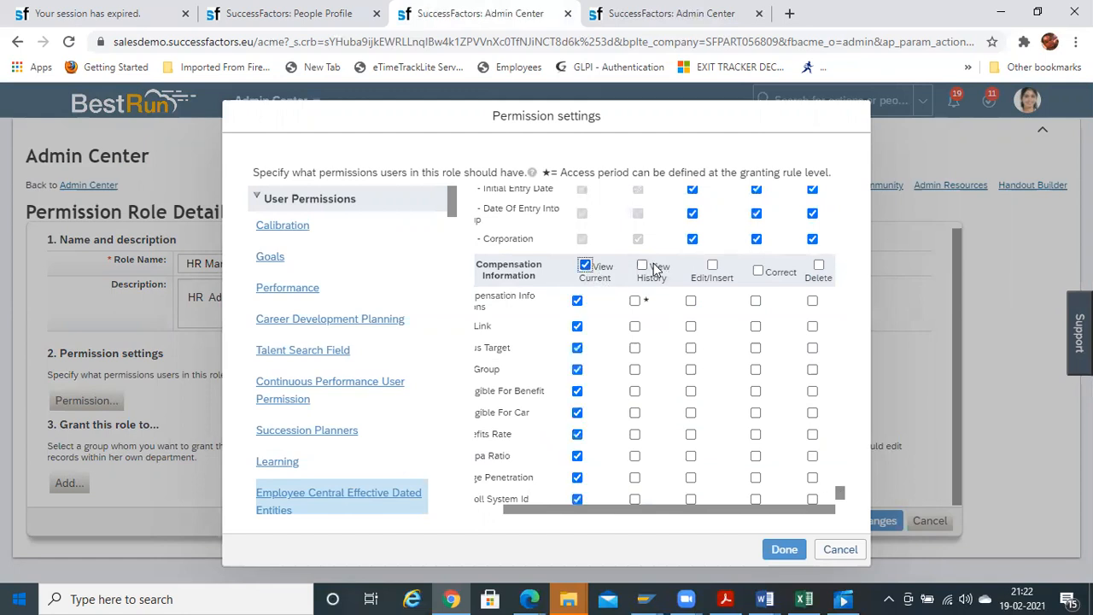
{"action": "left_click", "coordinate": [643, 265]}
{"action": "left_click", "coordinate": [711, 266]}
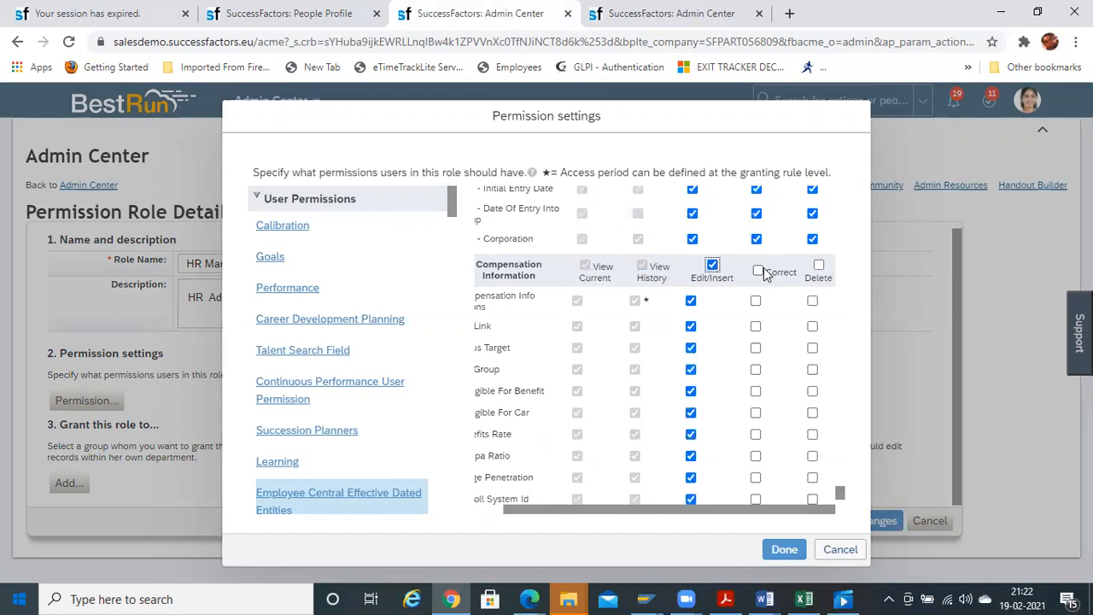
{"action": "left_click", "coordinate": [758, 271]}
{"action": "left_click", "coordinate": [818, 267]}
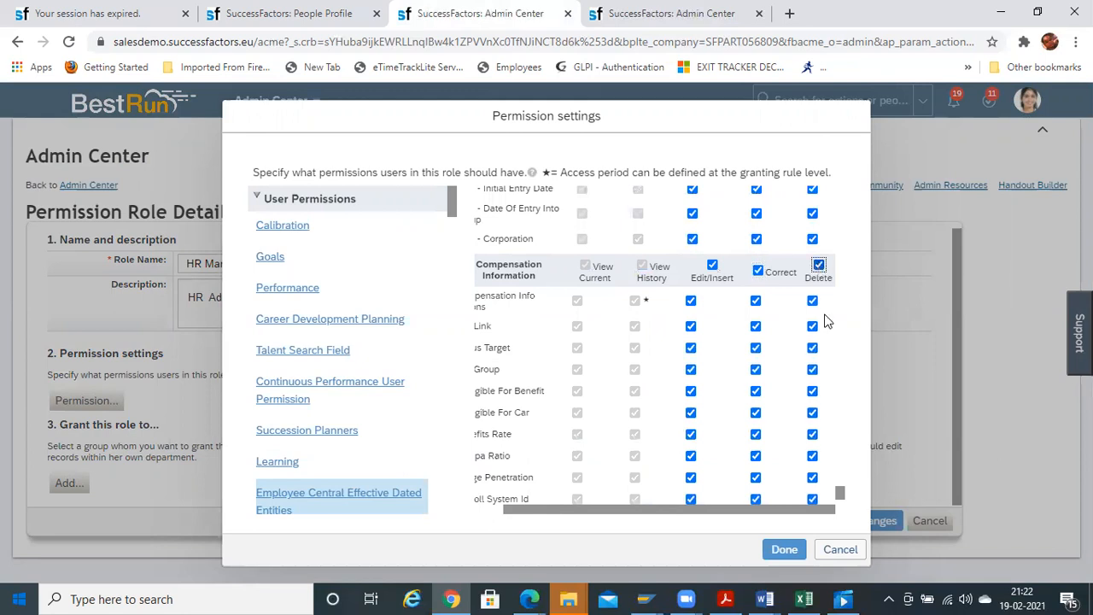
{"action": "left_click_drag", "start_coordinate": [839, 492], "coordinate": [841, 498]}
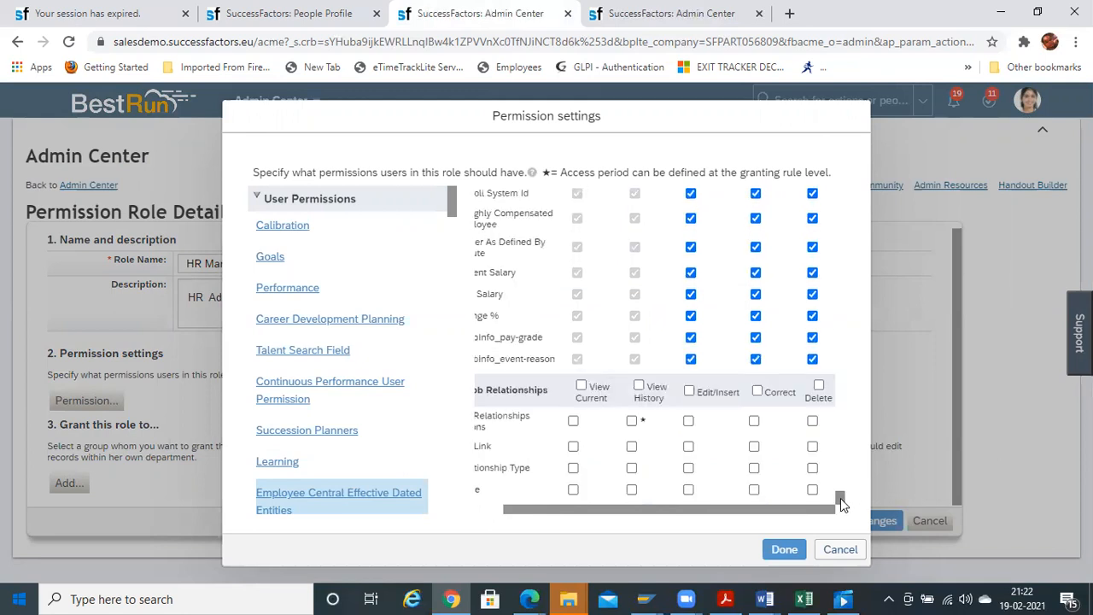
- Grant View Current, View History, Edit/Insert, Correct and Delete for the whole Job Relationships section and accept the permission settings
{"action": "left_click", "coordinate": [582, 386]}
{"action": "left_click", "coordinate": [638, 386]}
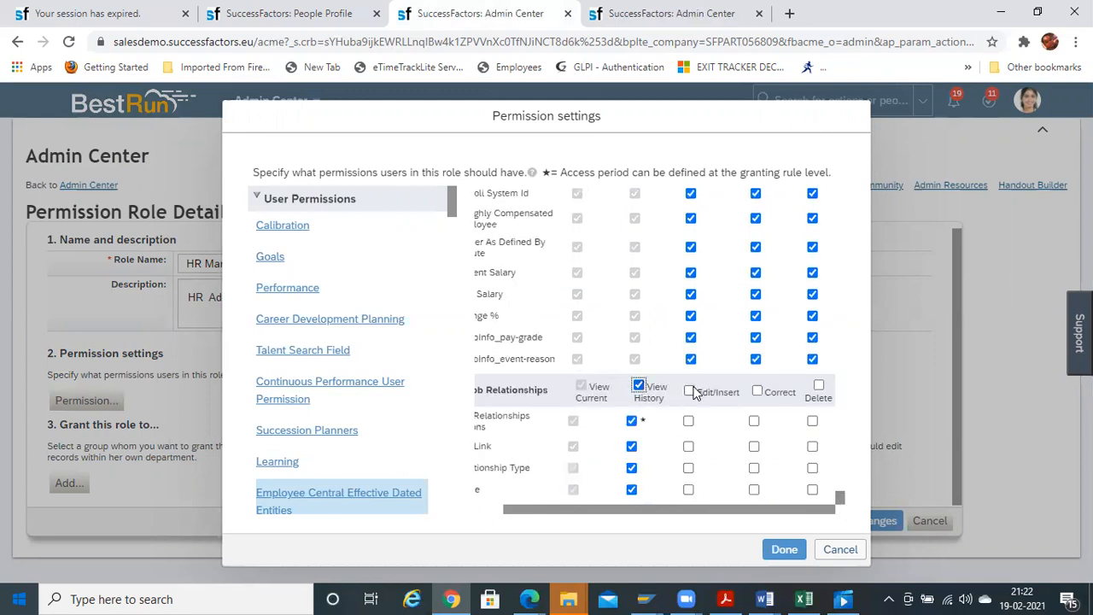
{"action": "left_click", "coordinate": [690, 390]}
{"action": "left_click", "coordinate": [759, 390]}
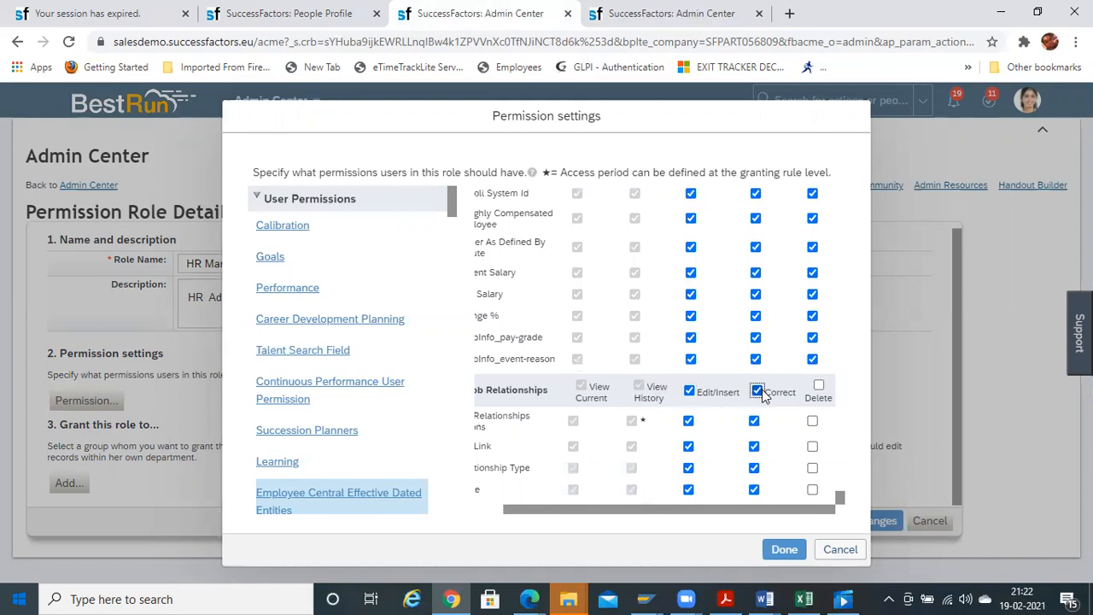
{"action": "left_click", "coordinate": [818, 385]}
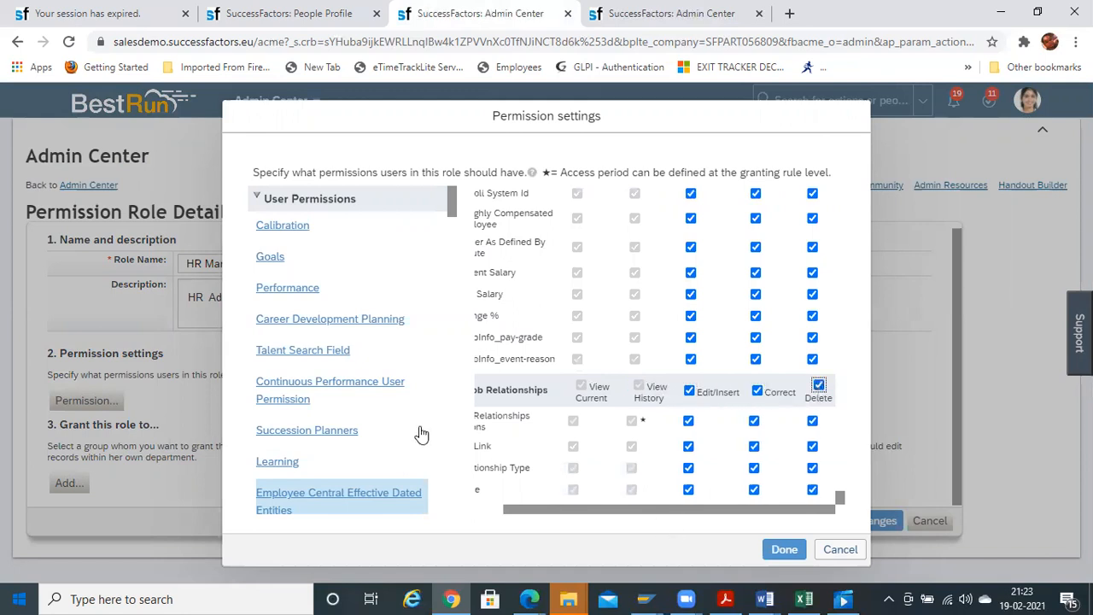
{"action": "left_click", "coordinate": [782, 550]}
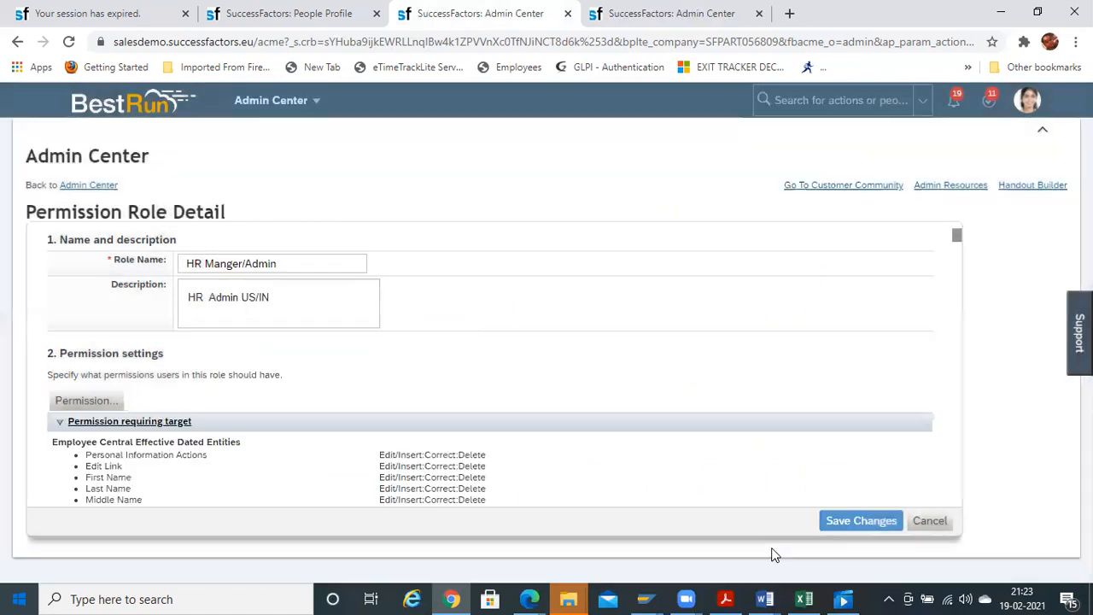
- Reopen the role's permission settings and grant View and Edit for the whole Employee Profile section of Employee Data
{"action": "left_click", "coordinate": [99, 401]}
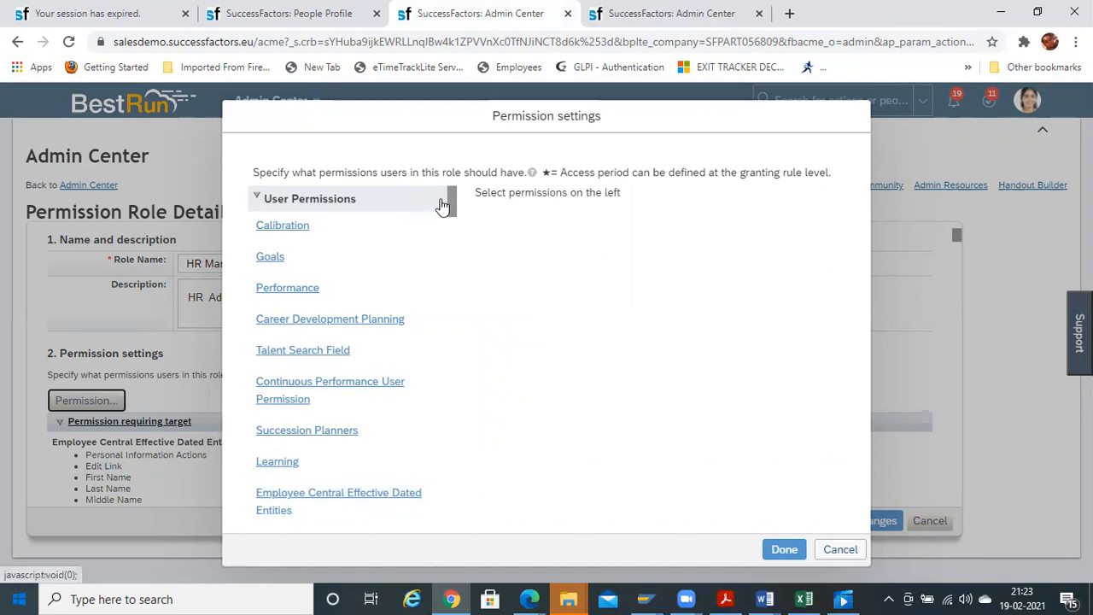
{"action": "left_click_drag", "start_coordinate": [451, 203], "coordinate": [459, 258]}
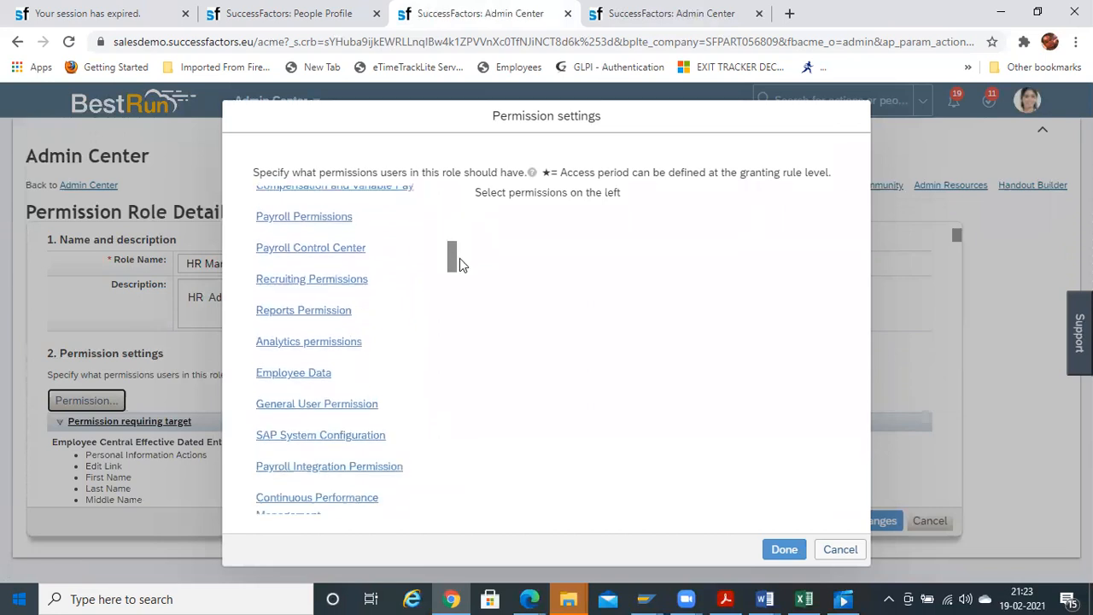
{"action": "left_click", "coordinate": [312, 376]}
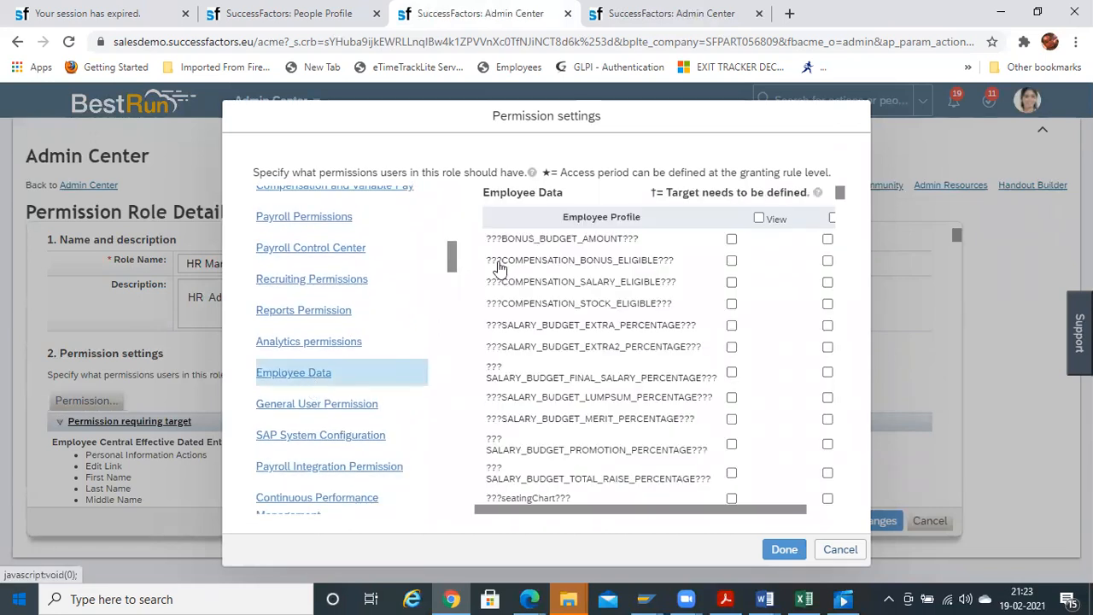
{"action": "left_click", "coordinate": [758, 218]}
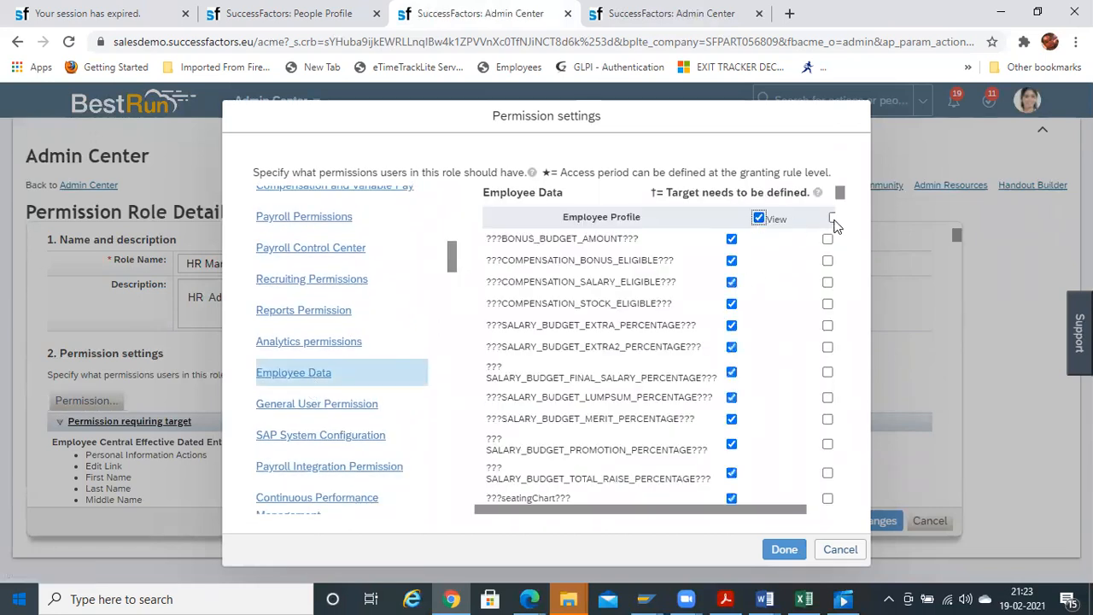
{"action": "left_click", "coordinate": [831, 218]}
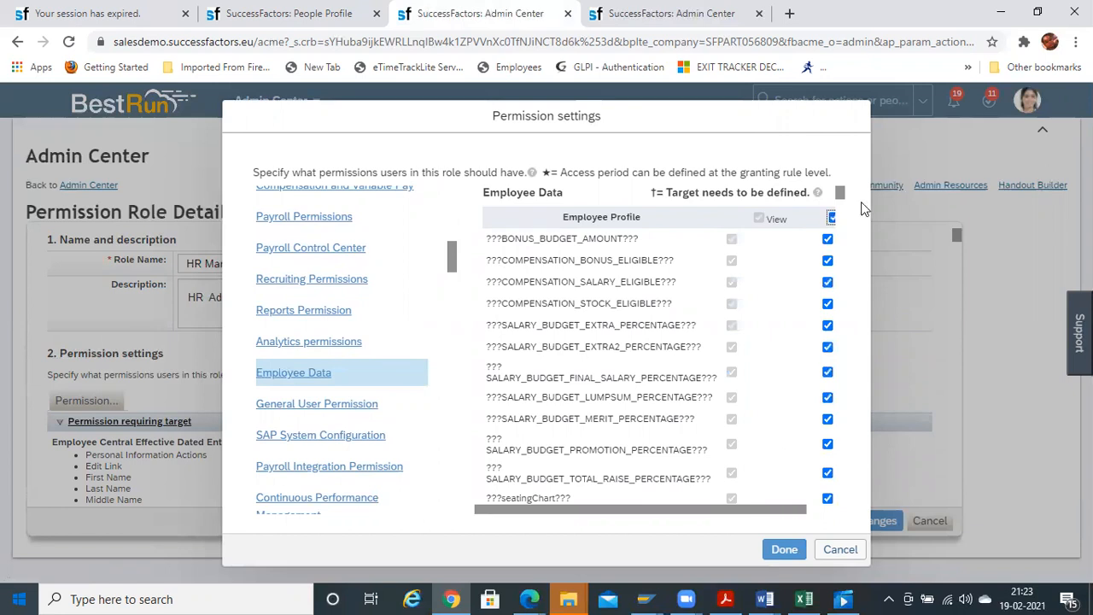
- Grant View and Edit for the whole Background and User Information sections of Employee Data
{"action": "scroll", "coordinate": [843, 196], "scroll_direction": "down", "scroll_amount": 4}
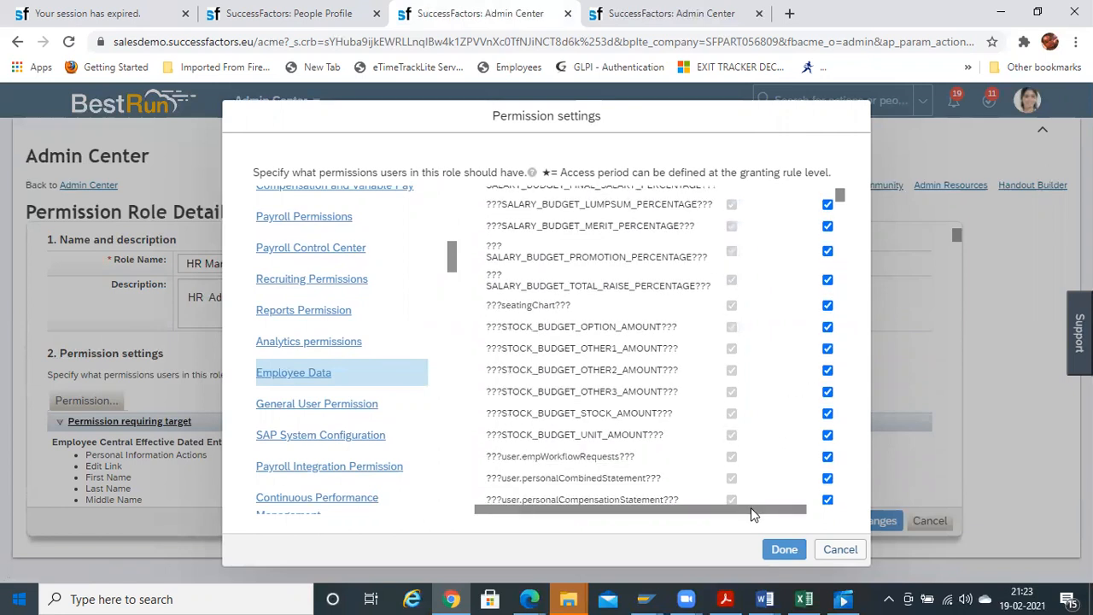
{"action": "left_click_drag", "start_coordinate": [751, 508], "coordinate": [787, 512]}
{"action": "left_click_drag", "start_coordinate": [837, 205], "coordinate": [839, 248]}
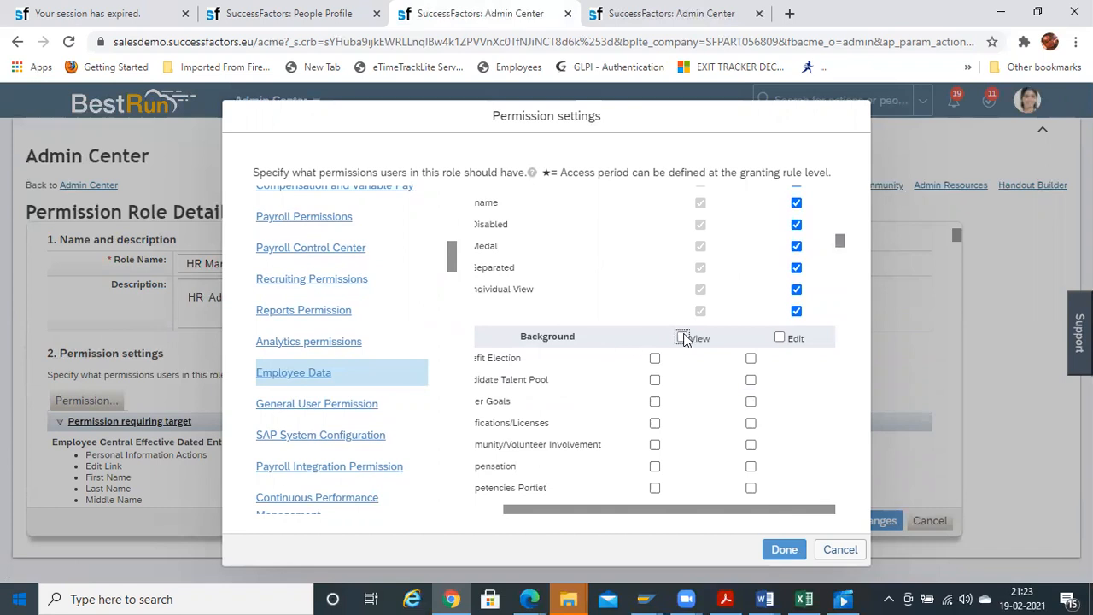
{"action": "left_click", "coordinate": [682, 339]}
{"action": "left_click", "coordinate": [780, 338]}
{"action": "left_click_drag", "start_coordinate": [842, 242], "coordinate": [842, 261]}
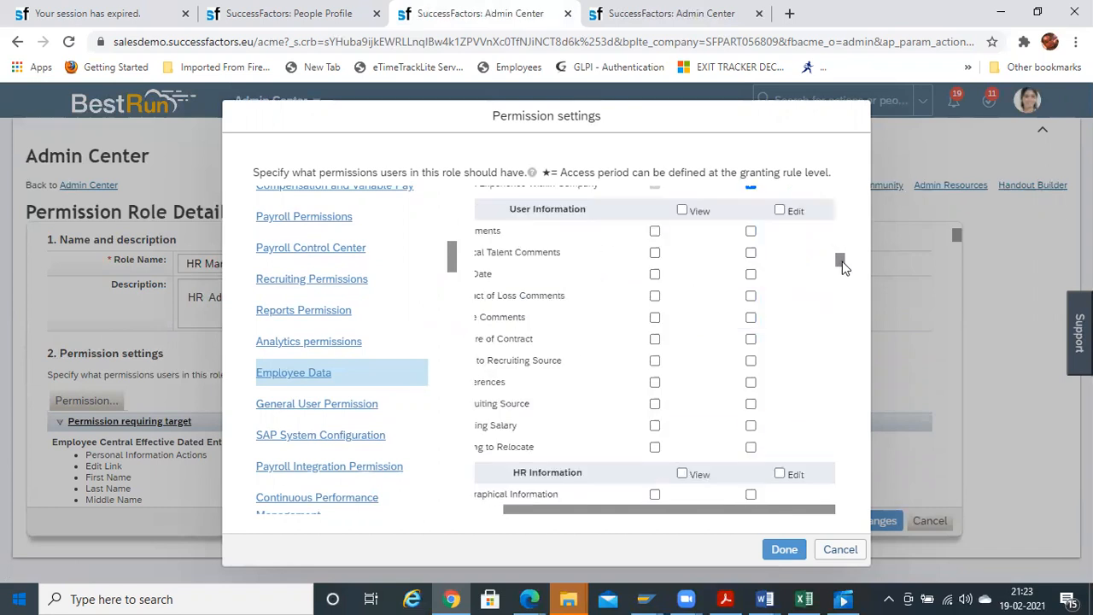
{"action": "left_click", "coordinate": [681, 209]}
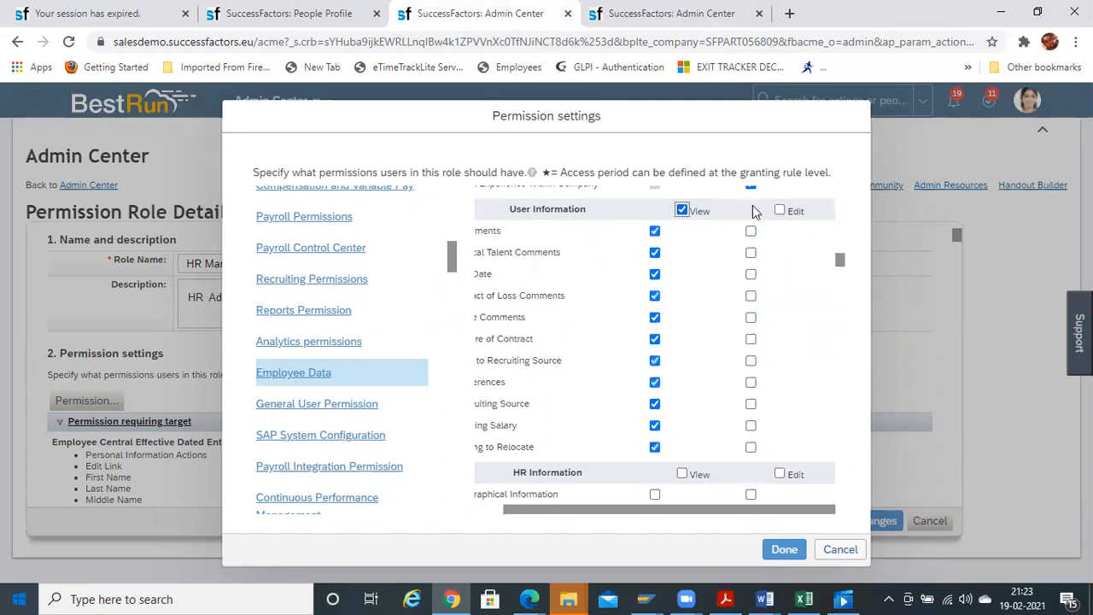
{"action": "left_click", "coordinate": [780, 210]}
- Grant View and Edit for the whole HR Information and Employment Details sections
{"action": "left_click_drag", "start_coordinate": [840, 261], "coordinate": [841, 270]}
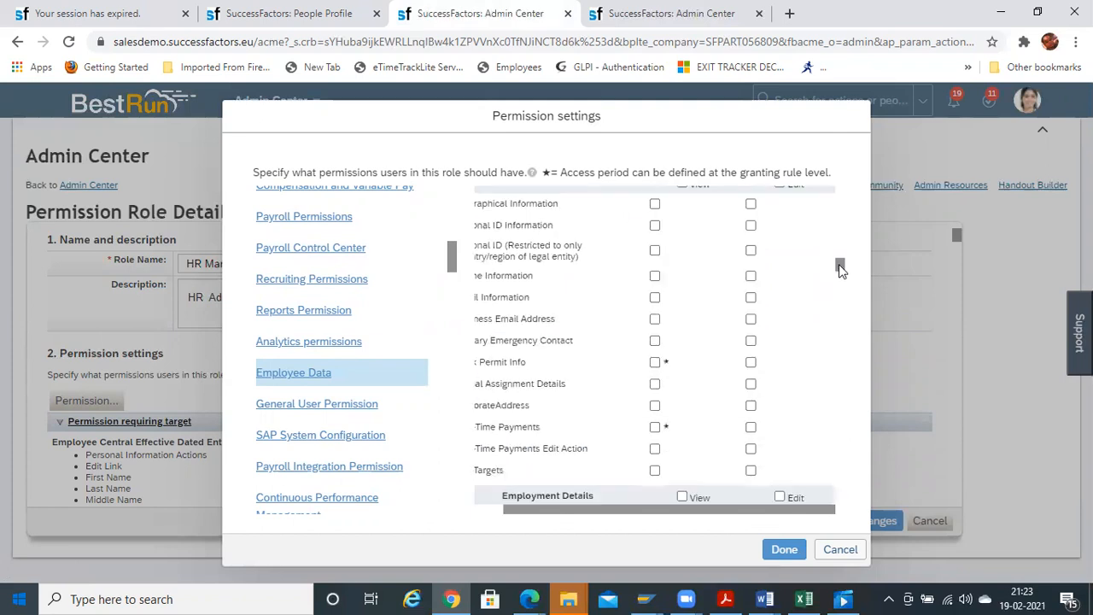
{"action": "scroll", "coordinate": [840, 270], "scroll_direction": "up", "scroll_amount": 1}
{"action": "left_click", "coordinate": [682, 279]}
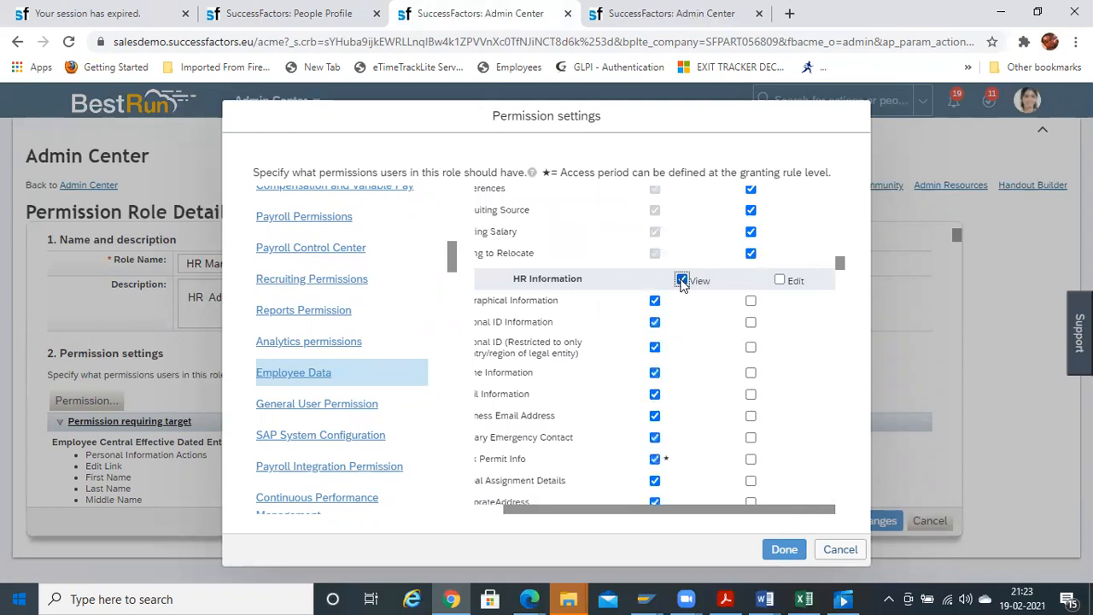
{"action": "left_click", "coordinate": [780, 280]}
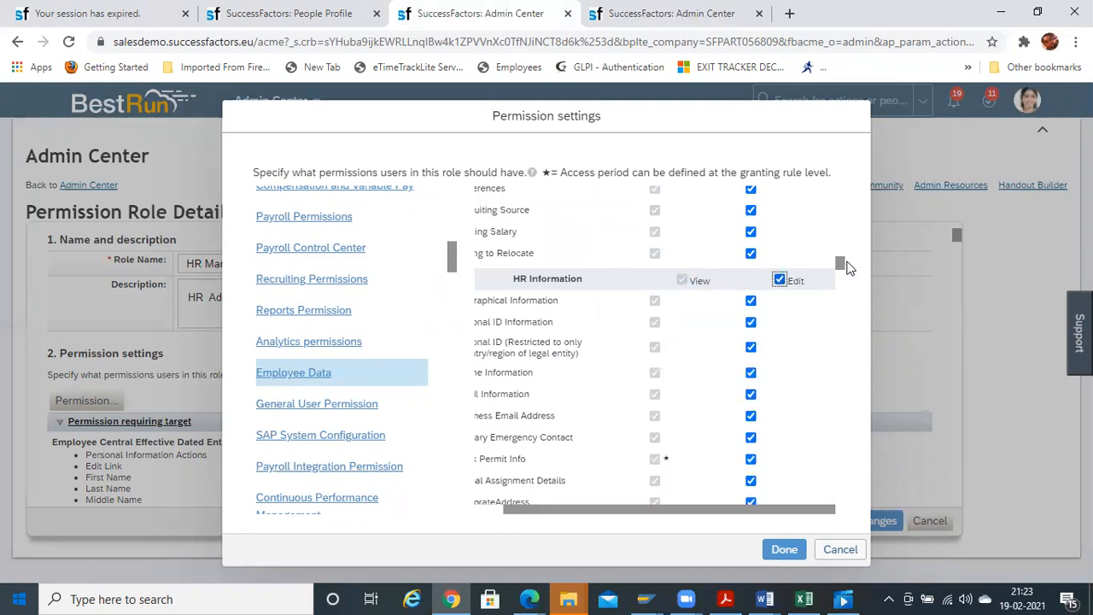
{"action": "scroll", "coordinate": [840, 269], "scroll_direction": "down", "scroll_amount": 5}
{"action": "scroll", "coordinate": [840, 269], "scroll_direction": "up", "scroll_amount": 2}
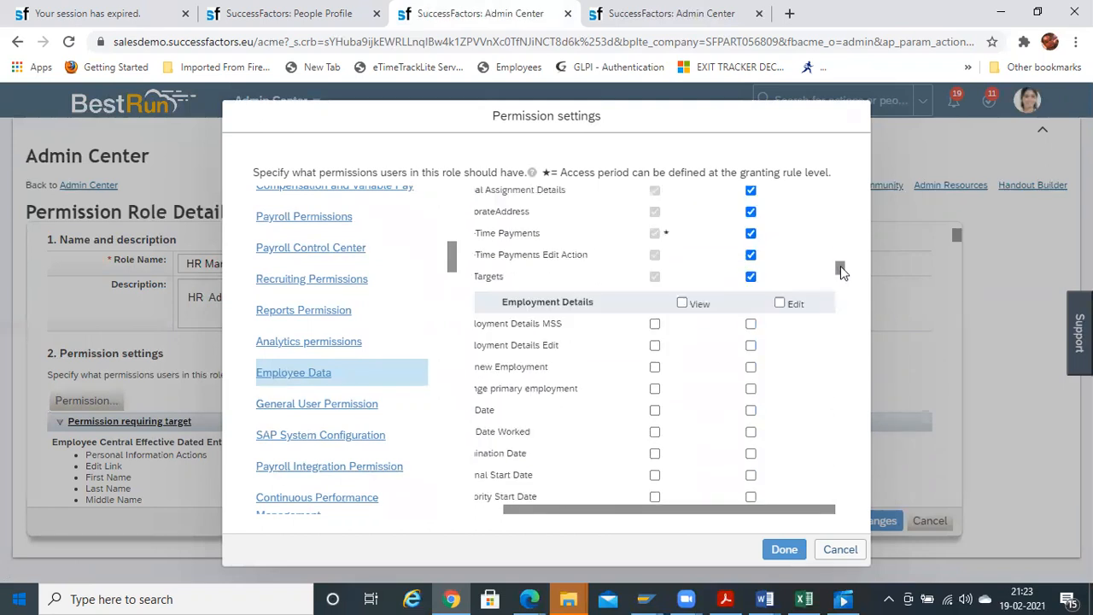
{"action": "left_click", "coordinate": [681, 304]}
{"action": "left_click", "coordinate": [779, 304]}
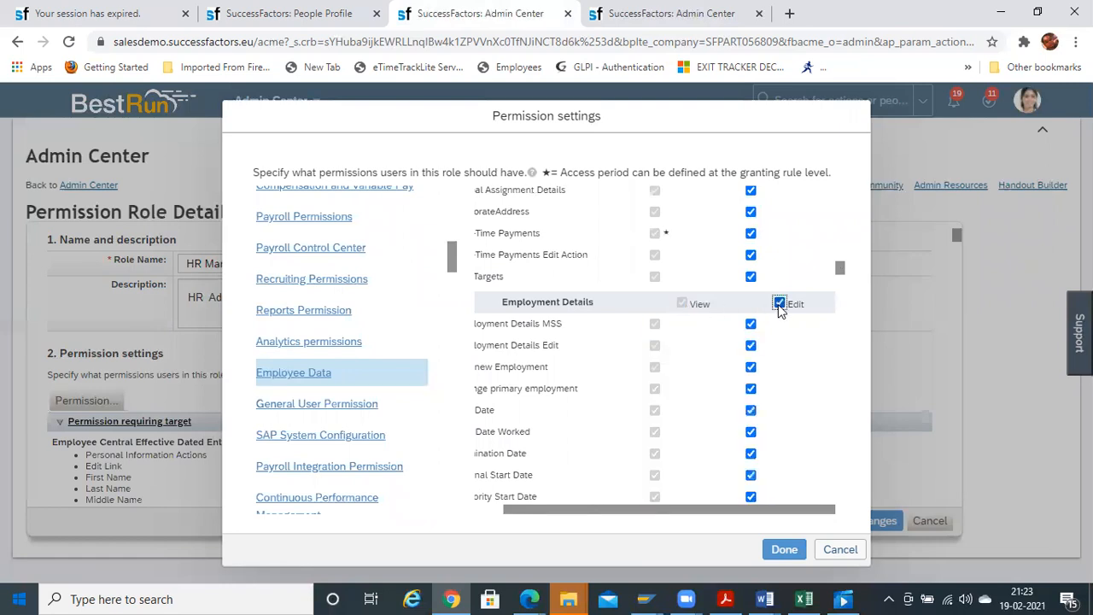
- Grant View and Edit for the whole Global Assignment Details and HR Actions sections
{"action": "scroll", "coordinate": [842, 271], "scroll_direction": "down", "scroll_amount": 5}
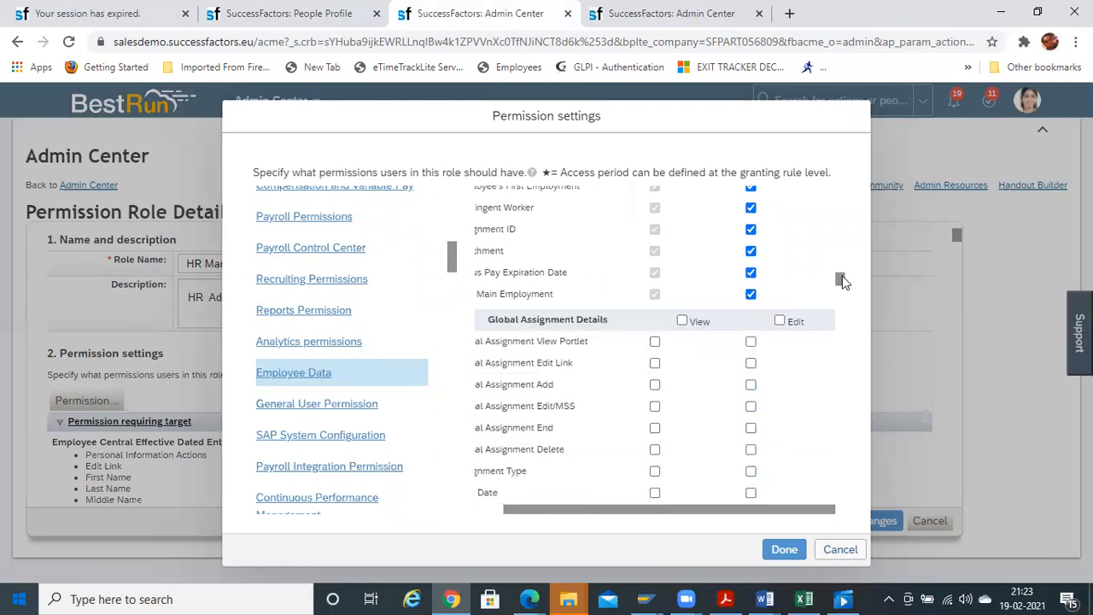
{"action": "left_click", "coordinate": [681, 271]}
{"action": "left_click", "coordinate": [780, 272]}
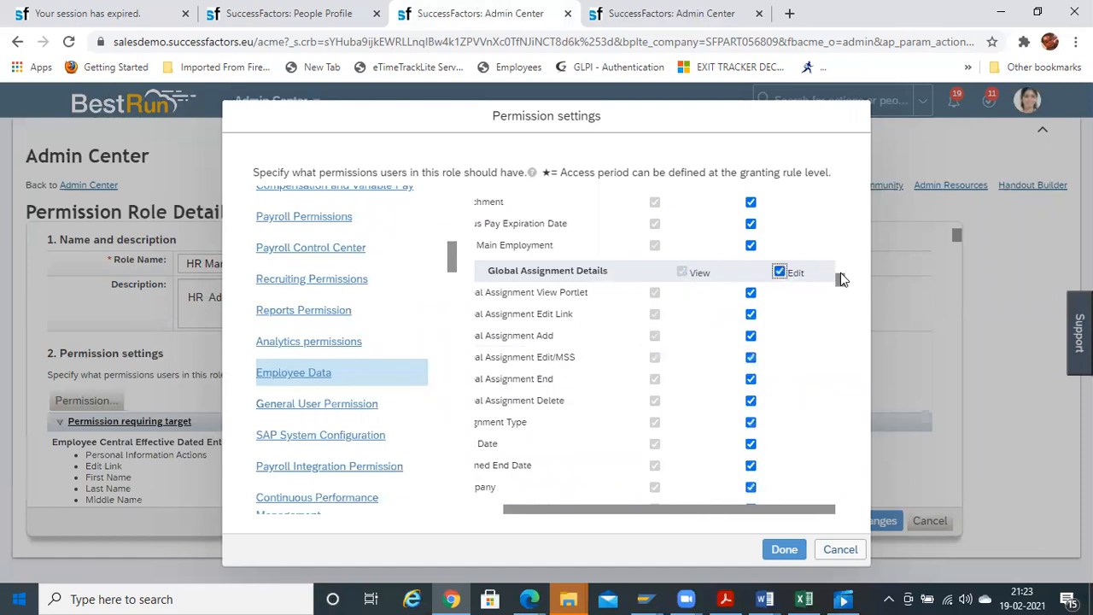
{"action": "scroll", "coordinate": [842, 281], "scroll_direction": "down", "scroll_amount": 3}
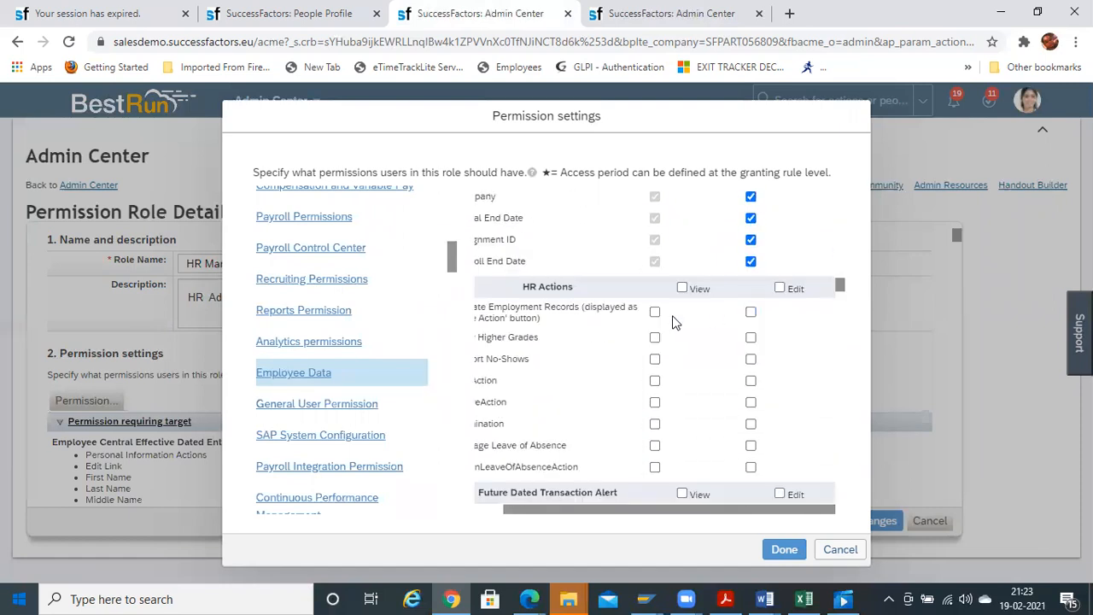
{"action": "left_click", "coordinate": [683, 288]}
{"action": "left_click", "coordinate": [780, 288]}
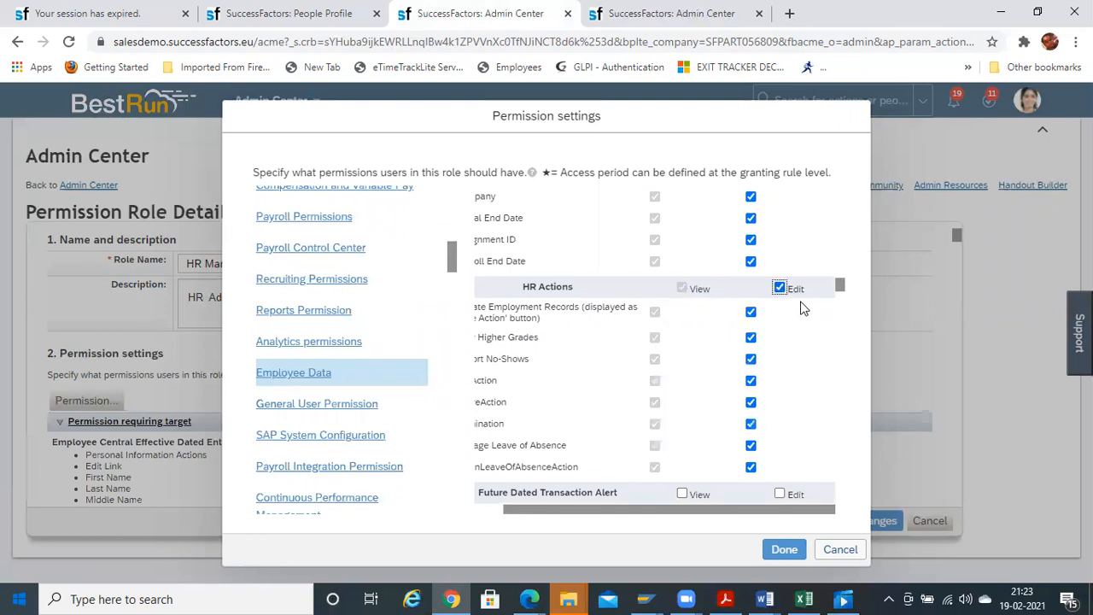
- Grant View and Edit for the whole Future Dated Transaction Alert and Event Reasons sections
{"action": "scroll", "coordinate": [841, 287], "scroll_direction": "down", "scroll_amount": 5}
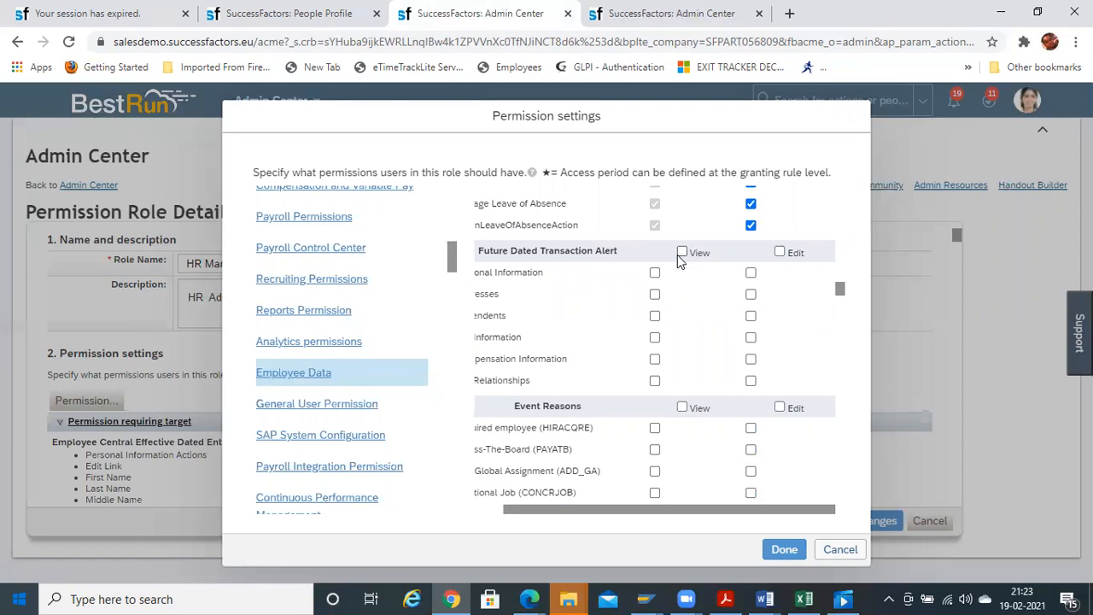
{"action": "left_click", "coordinate": [680, 254]}
{"action": "left_click", "coordinate": [779, 251]}
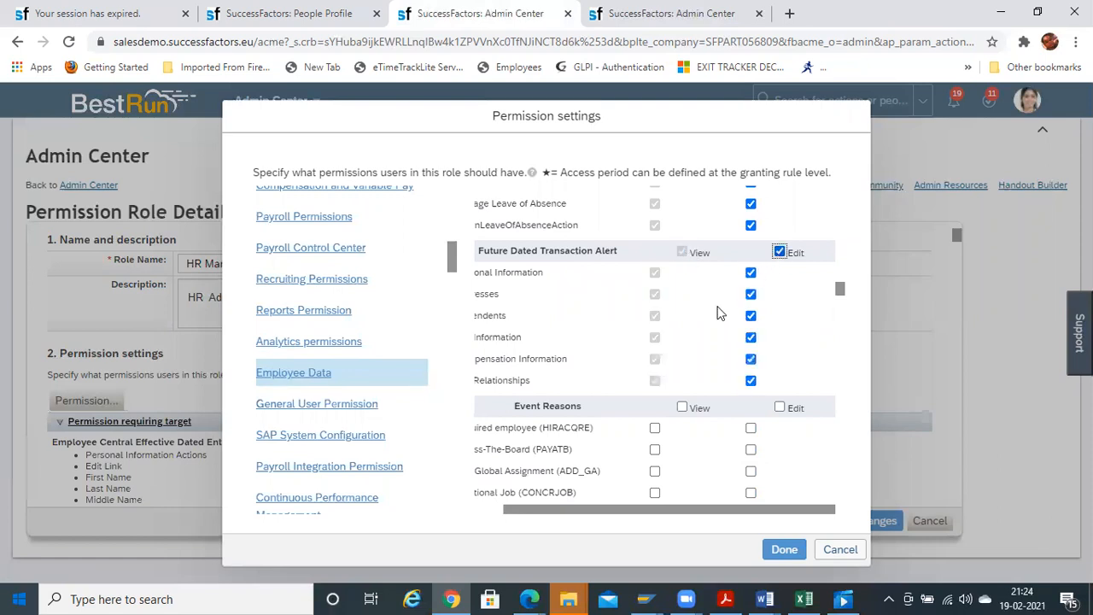
{"action": "left_click", "coordinate": [682, 407]}
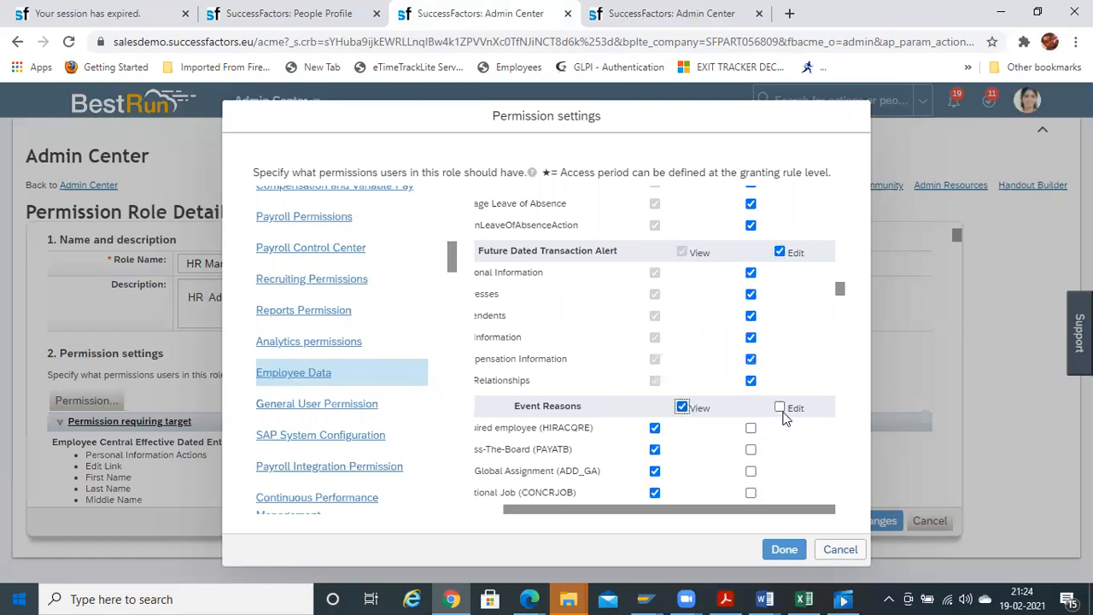
{"action": "left_click", "coordinate": [780, 408]}
- Grant View and Edit for the whole Transactions Pending Approval and View Workflow Approval History sections
{"action": "left_click_drag", "start_coordinate": [840, 287], "coordinate": [852, 373]}
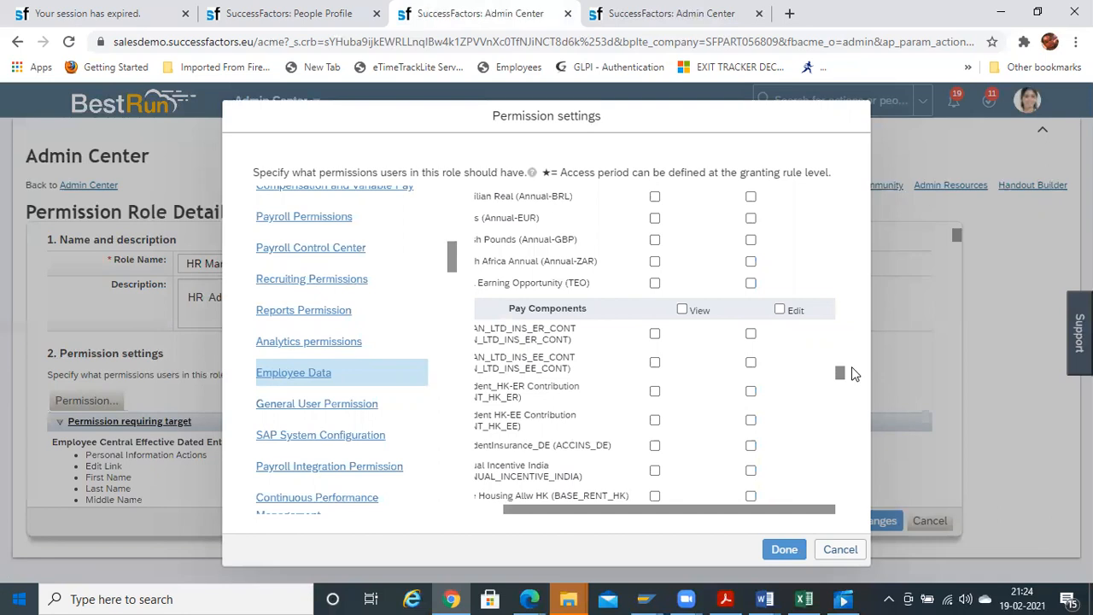
{"action": "scroll", "coordinate": [839, 371], "scroll_direction": "up", "scroll_amount": 5}
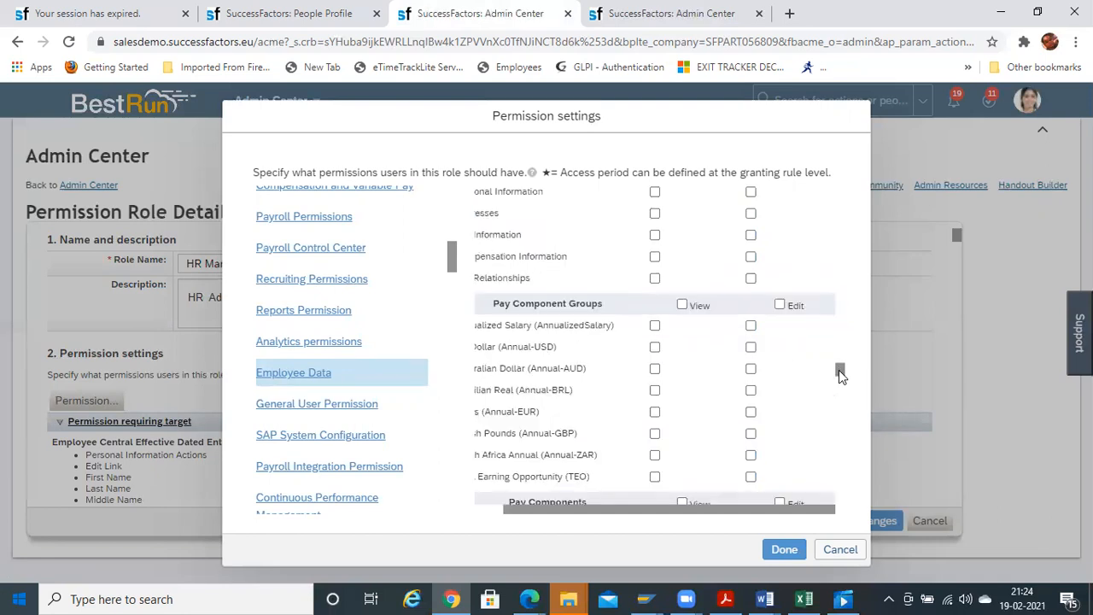
{"action": "scroll", "coordinate": [839, 368], "scroll_direction": "up", "scroll_amount": 2}
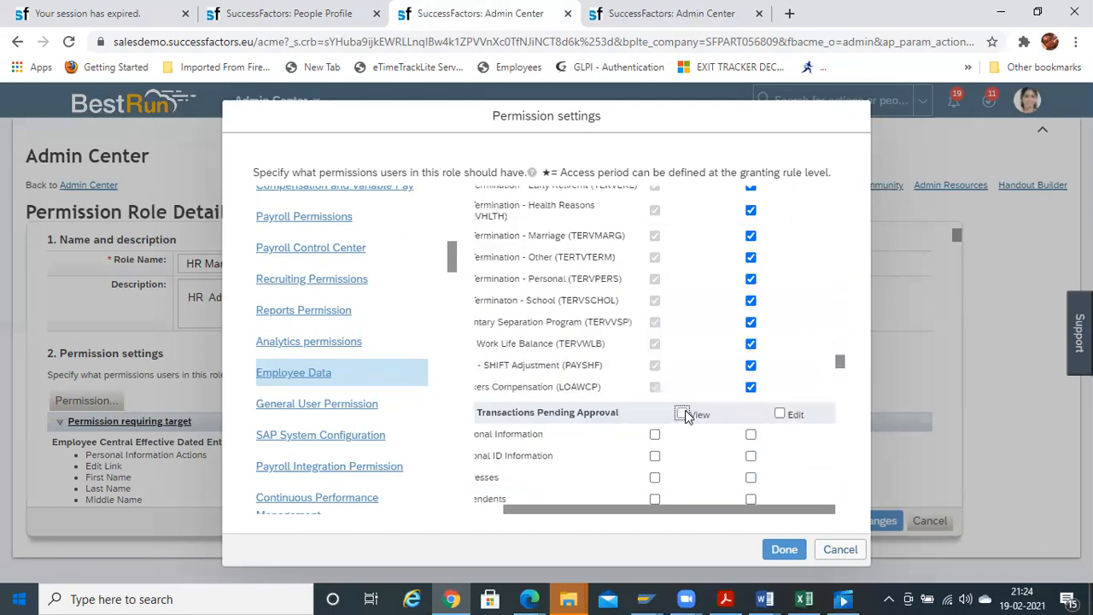
{"action": "left_click", "coordinate": [682, 413]}
{"action": "left_click", "coordinate": [779, 413]}
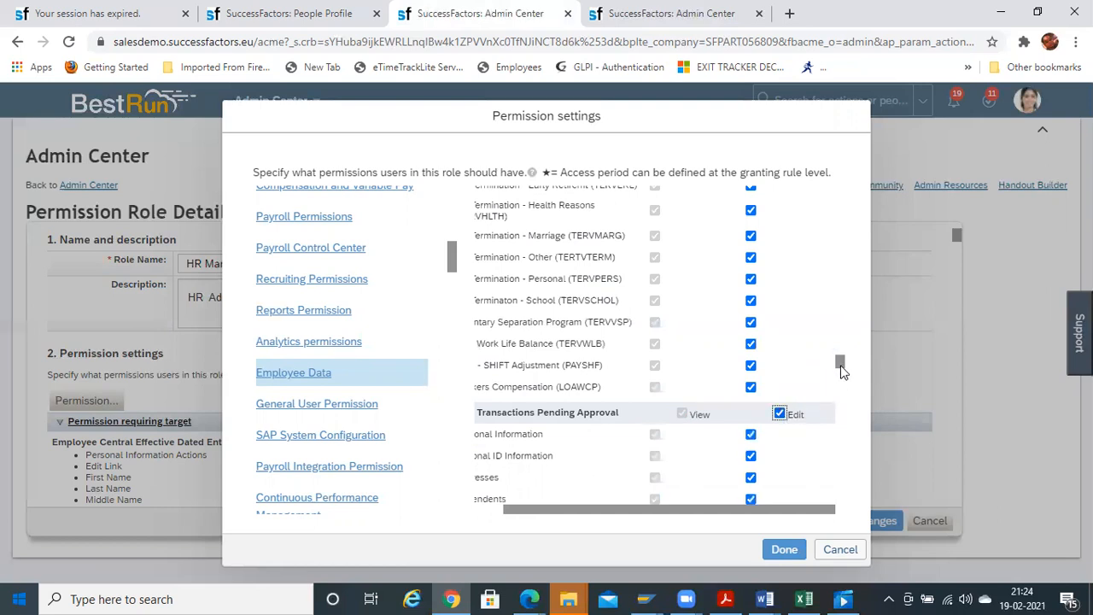
{"action": "scroll", "coordinate": [840, 369], "scroll_direction": "down", "scroll_amount": 5}
{"action": "scroll", "coordinate": [840, 372], "scroll_direction": "up", "scroll_amount": 4}
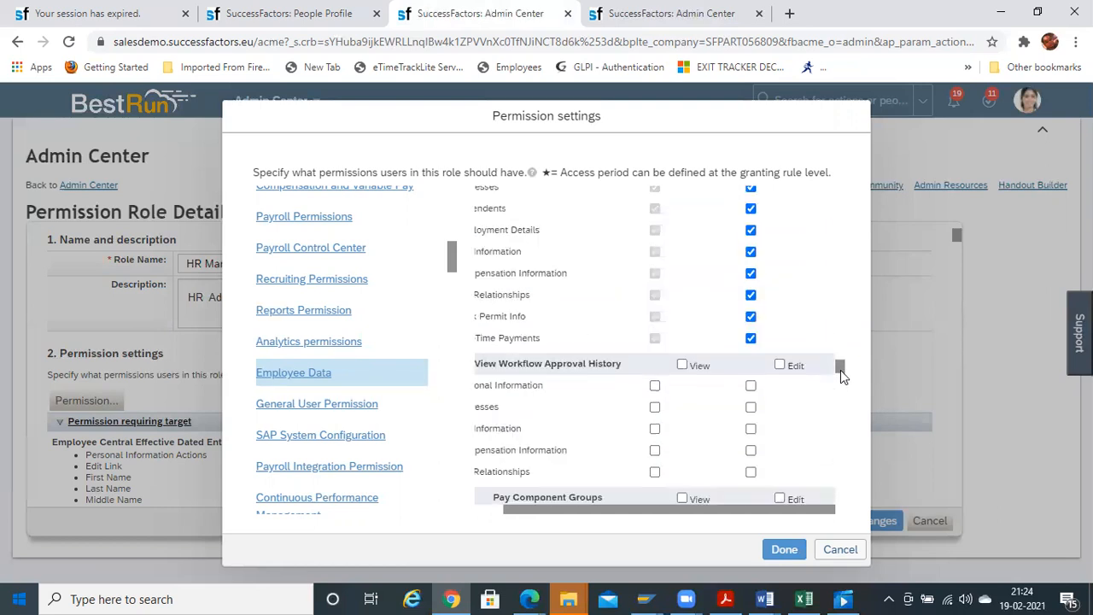
{"action": "left_click", "coordinate": [682, 366]}
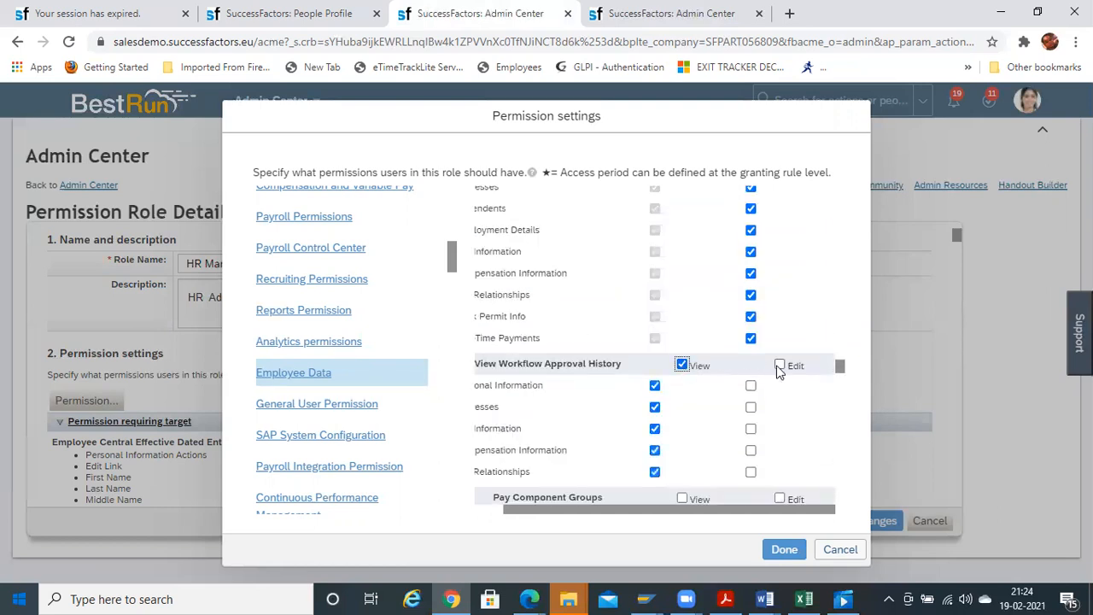
{"action": "left_click", "coordinate": [779, 365]}
- Grant View and Edit for the whole Pay Component Groups and Pay Components sections
{"action": "scroll", "coordinate": [840, 369], "scroll_direction": "down", "scroll_amount": 4}
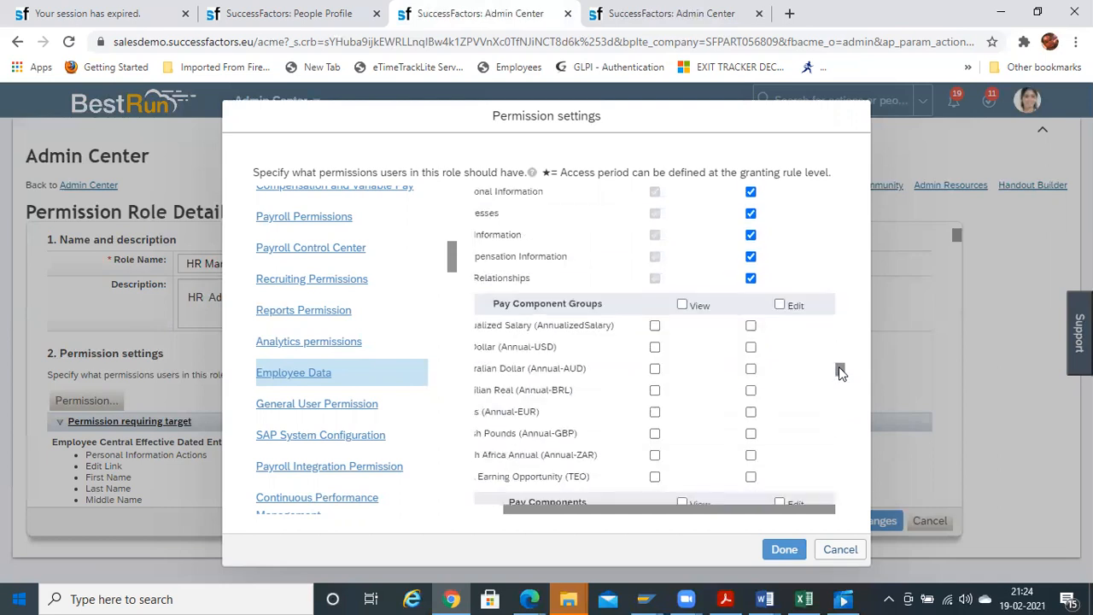
{"action": "left_click", "coordinate": [683, 206]}
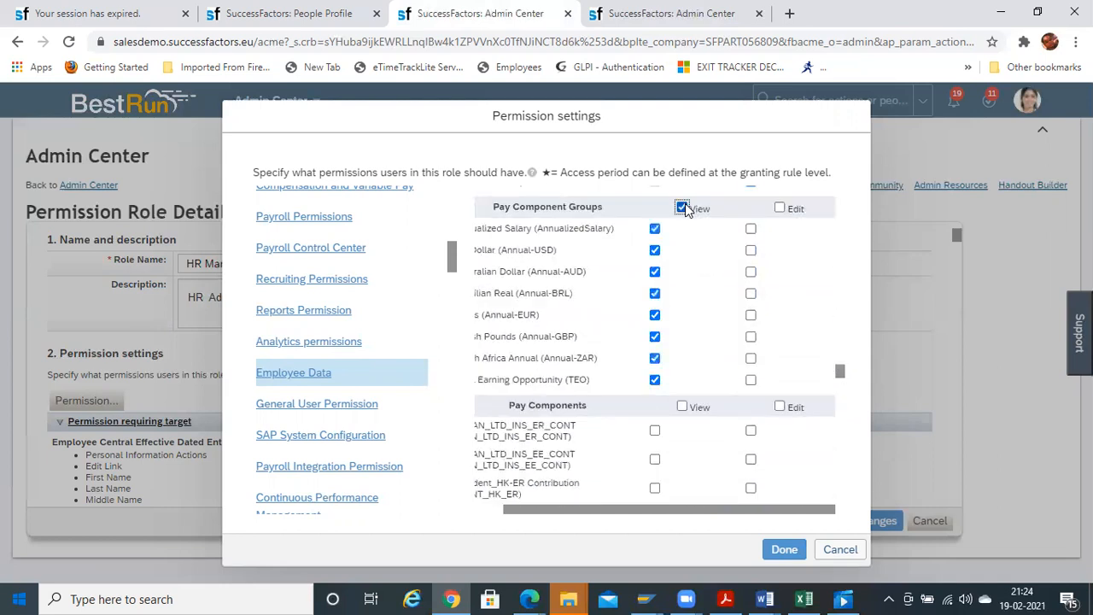
{"action": "left_click", "coordinate": [779, 208]}
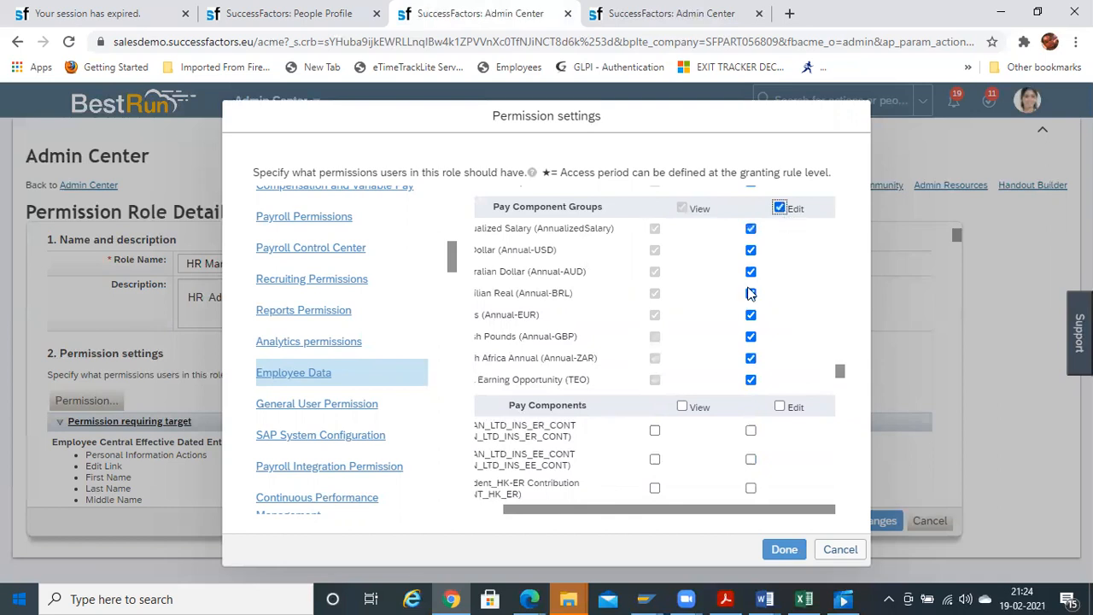
{"action": "left_click", "coordinate": [684, 406]}
{"action": "left_click", "coordinate": [780, 407]}
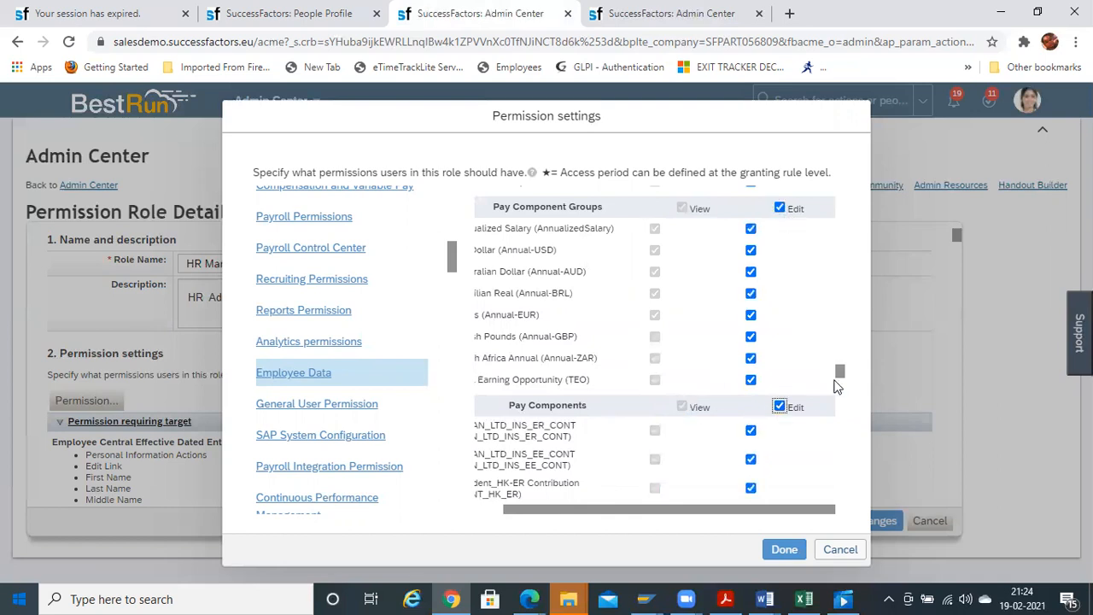
- Accept the chosen permissions and start granting the role to the USA HR Manager - GR permission group
{"action": "left_click_drag", "start_coordinate": [842, 373], "coordinate": [844, 504]}
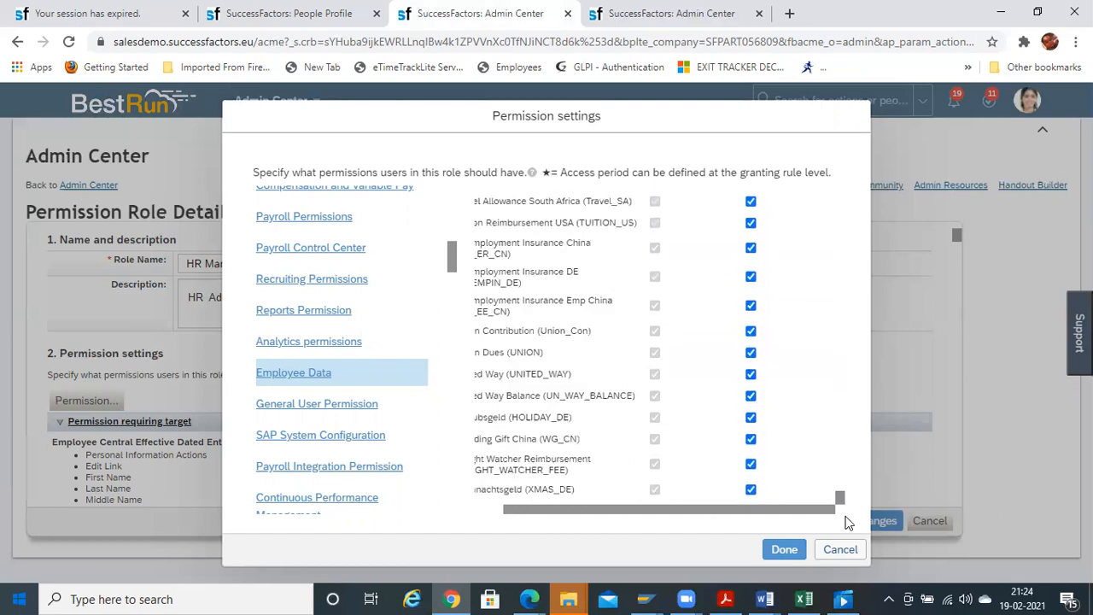
{"action": "left_click", "coordinate": [786, 555]}
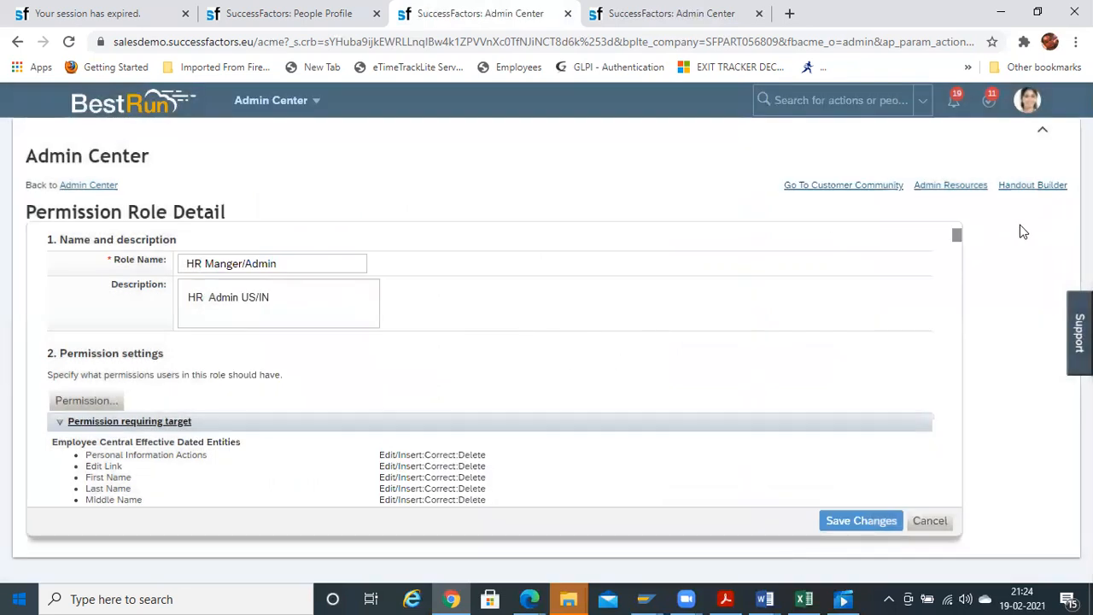
{"action": "left_click_drag", "start_coordinate": [956, 232], "coordinate": [1033, 514]}
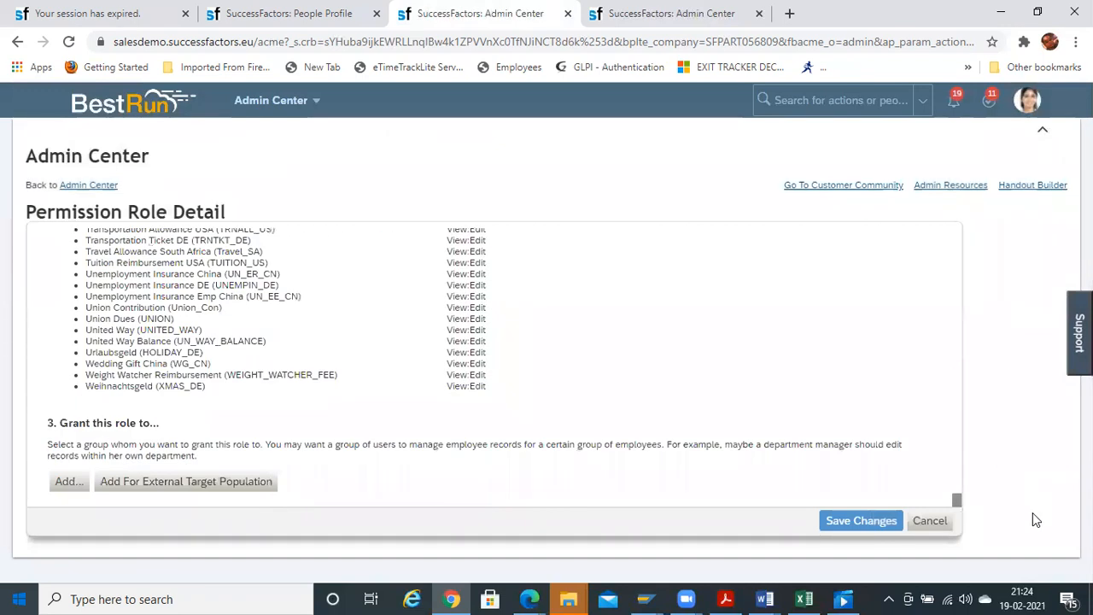
{"action": "left_click", "coordinate": [64, 484]}
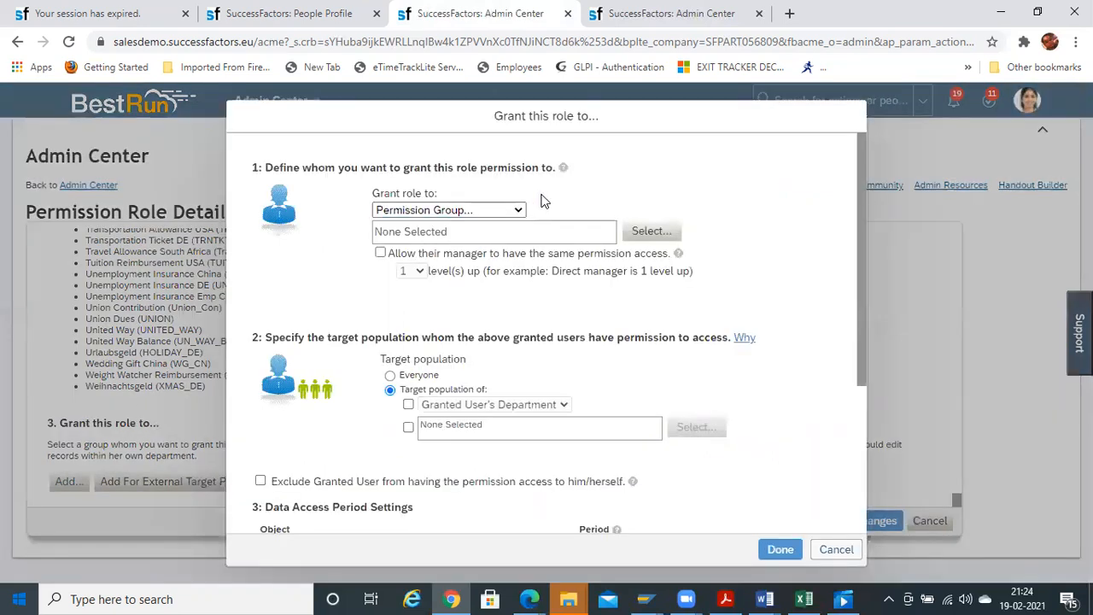
{"action": "left_click", "coordinate": [644, 231]}
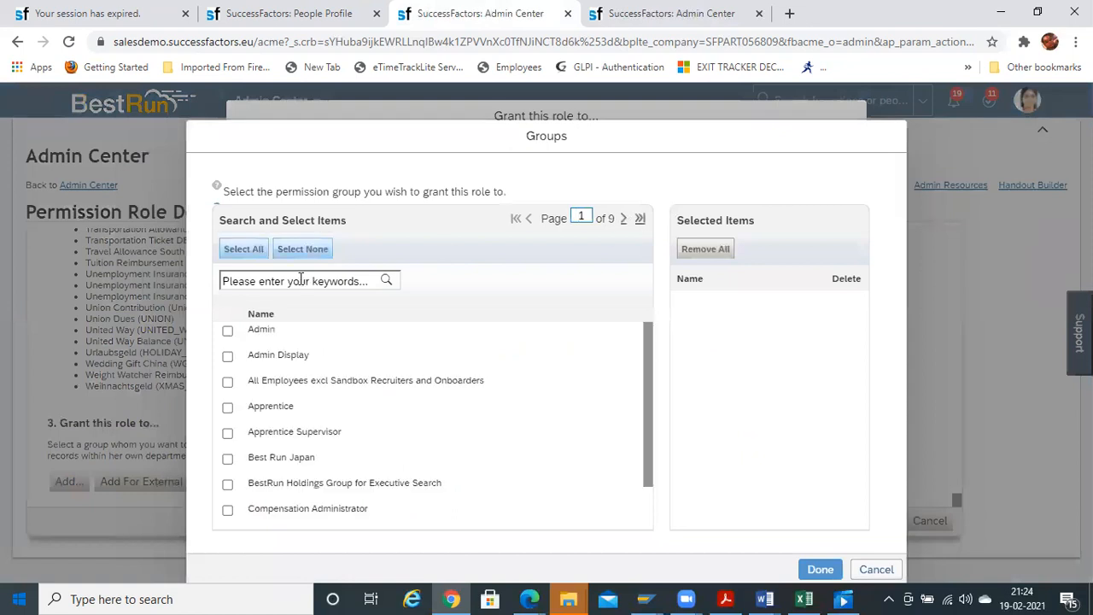
{"action": "left_click", "coordinate": [300, 279]}
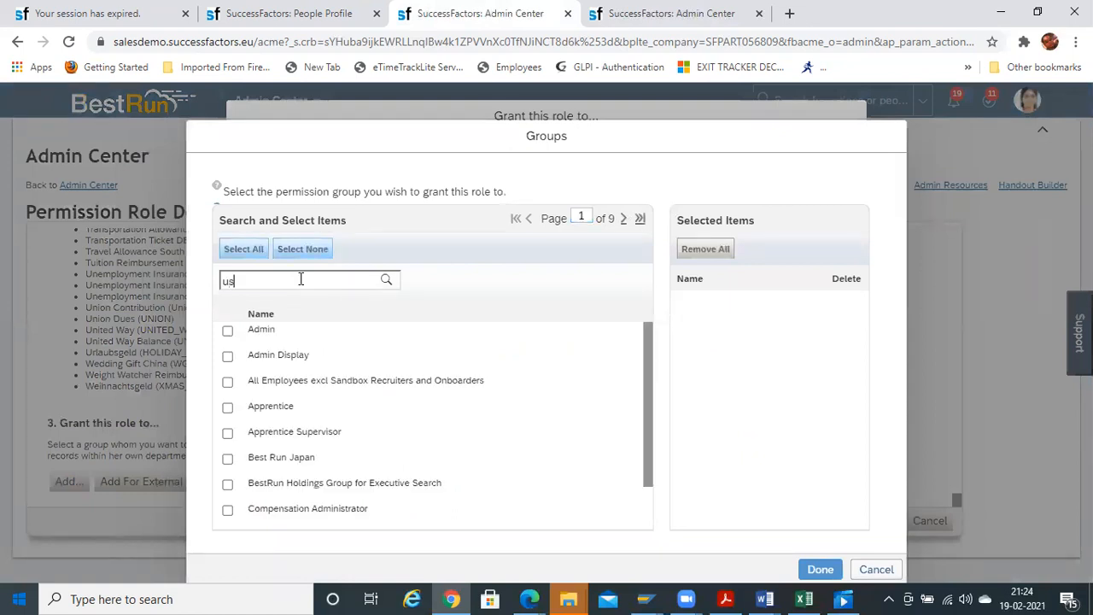
{"action": "key", "text": "Return"}
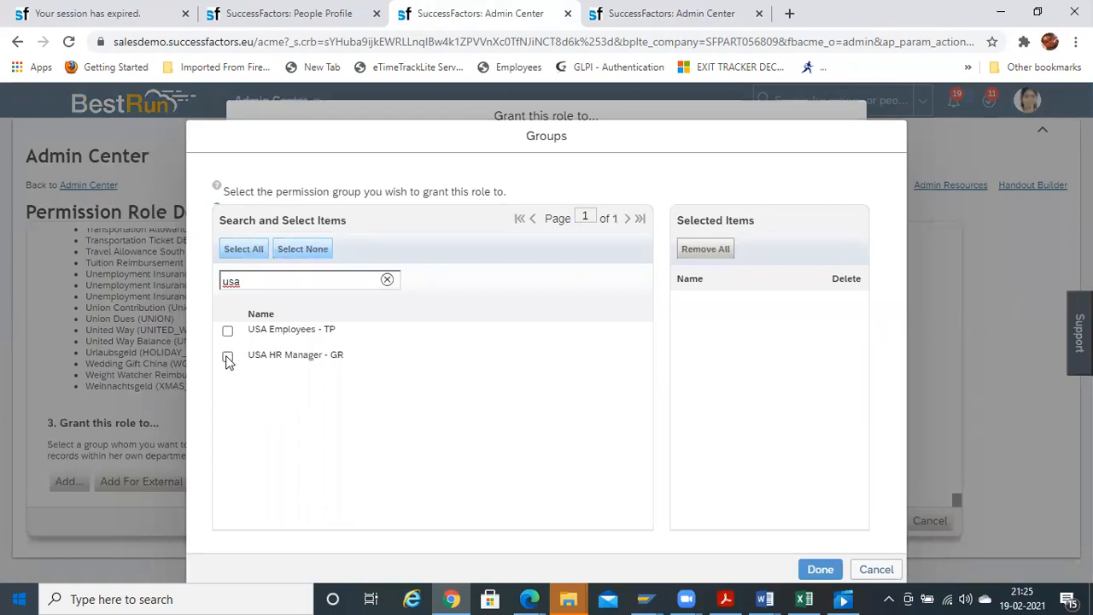
{"action": "left_click", "coordinate": [228, 357]}
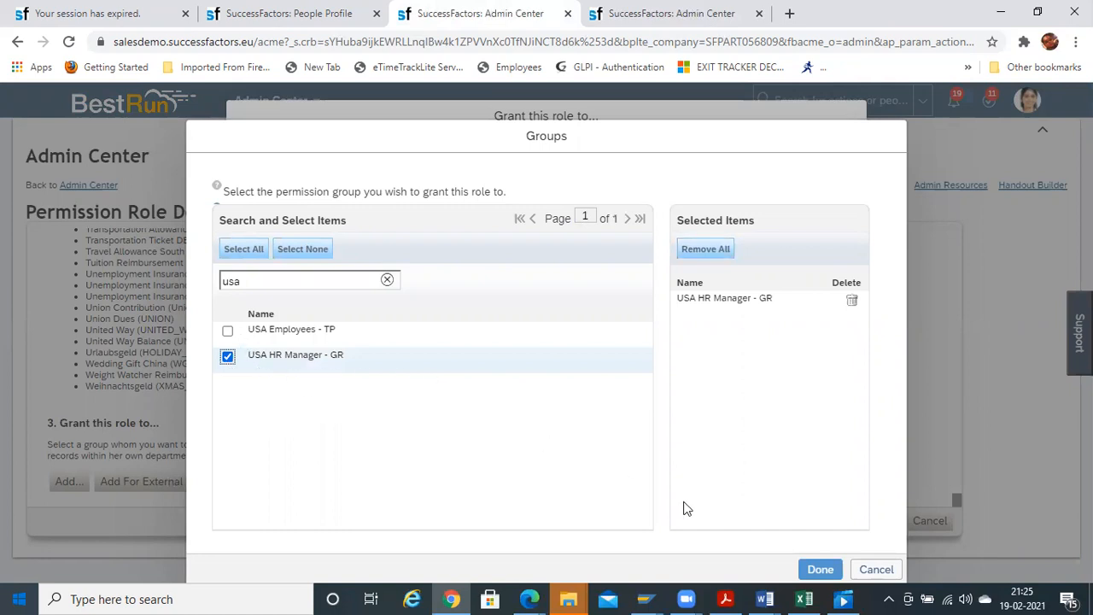
{"action": "left_click", "coordinate": [818, 569]}
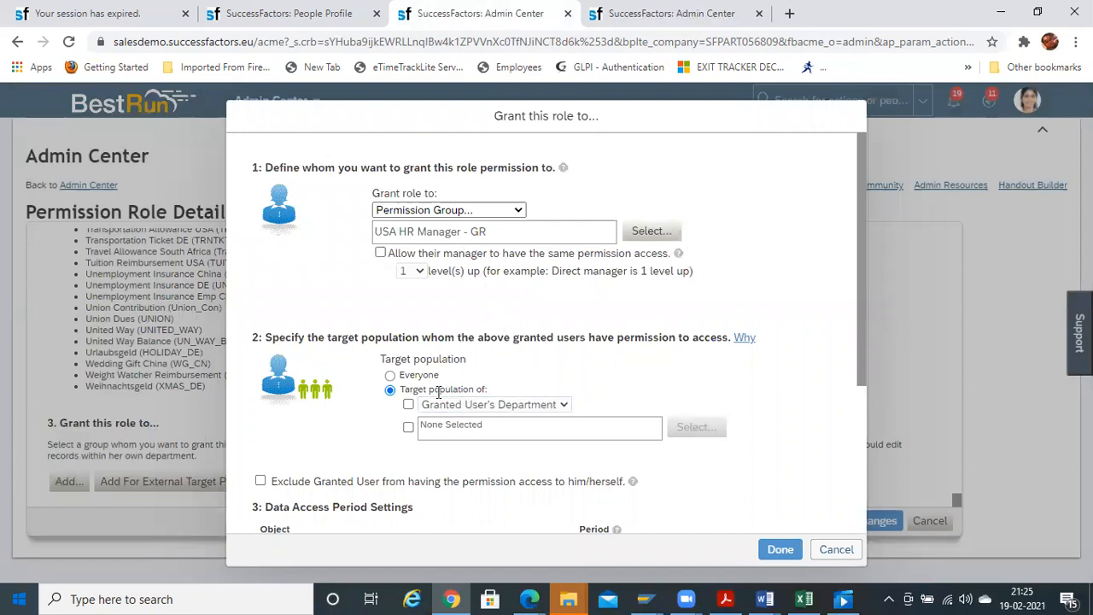
{"action": "left_click", "coordinate": [408, 405]}
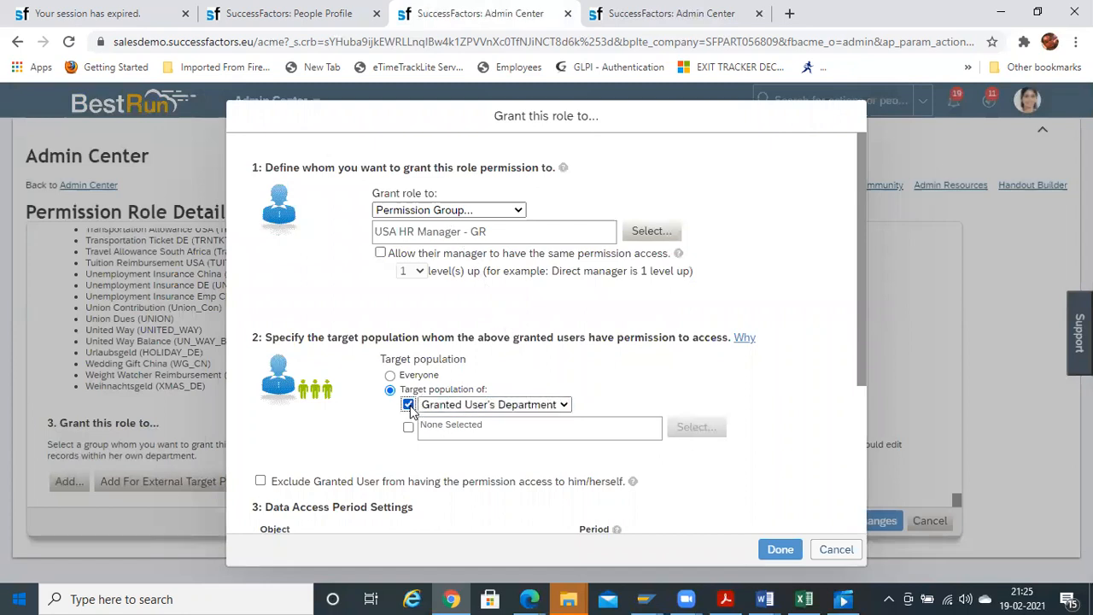
{"action": "left_click", "coordinate": [564, 405]}
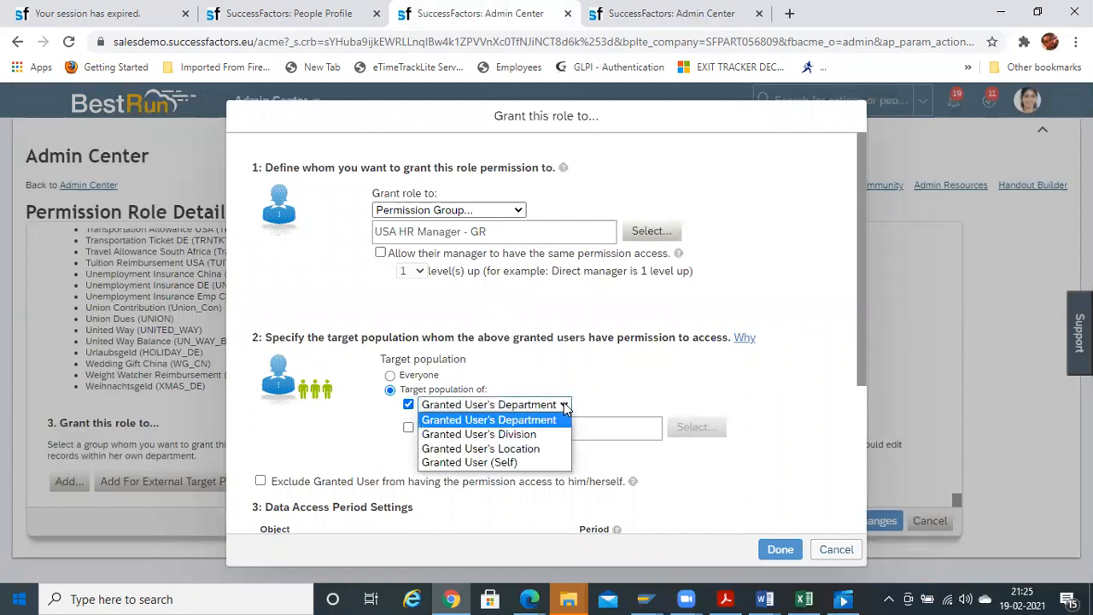
{"action": "left_click", "coordinate": [632, 369]}
{"action": "left_click", "coordinate": [408, 405]}
- Target the USA Employees - TP group, exclude the granted user from access to him/herself, and confirm the grant
{"action": "left_click", "coordinate": [409, 429]}
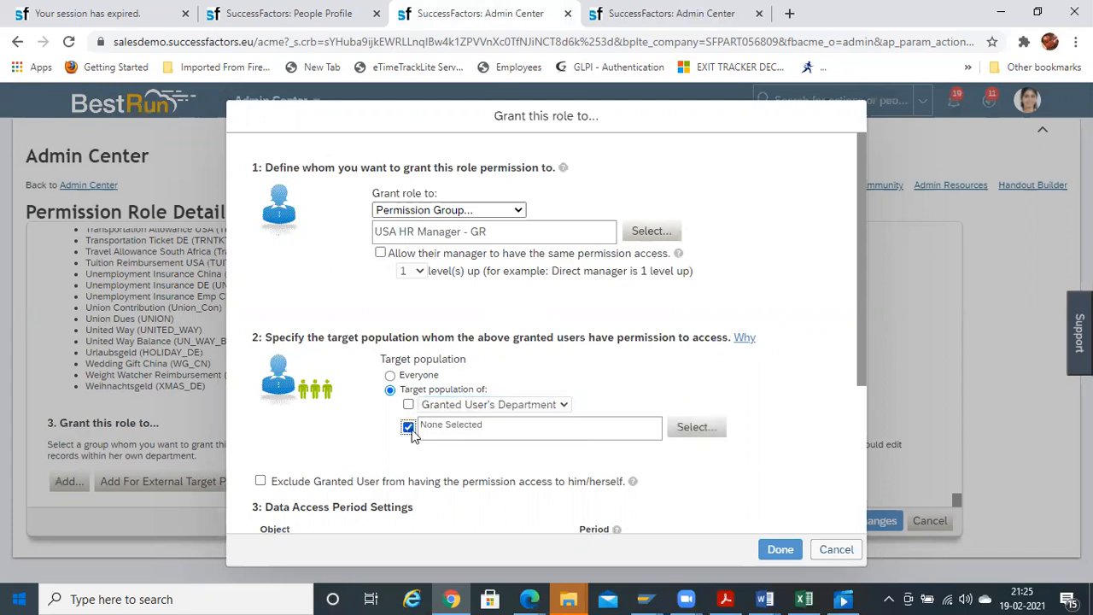
{"action": "left_click", "coordinate": [696, 427]}
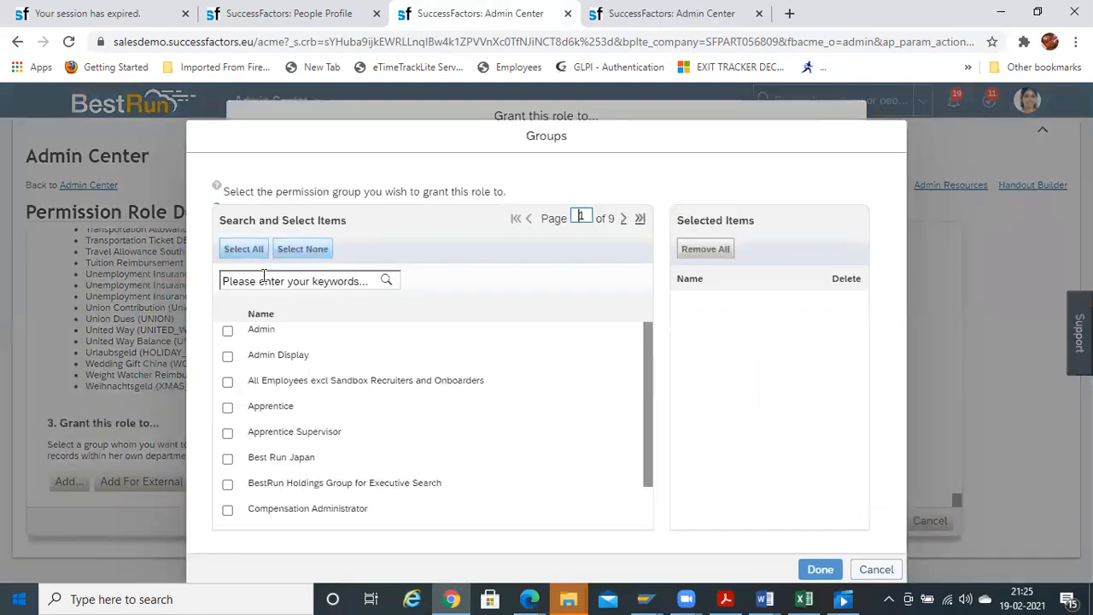
{"action": "left_click", "coordinate": [268, 278]}
{"action": "type", "text": "usa"}
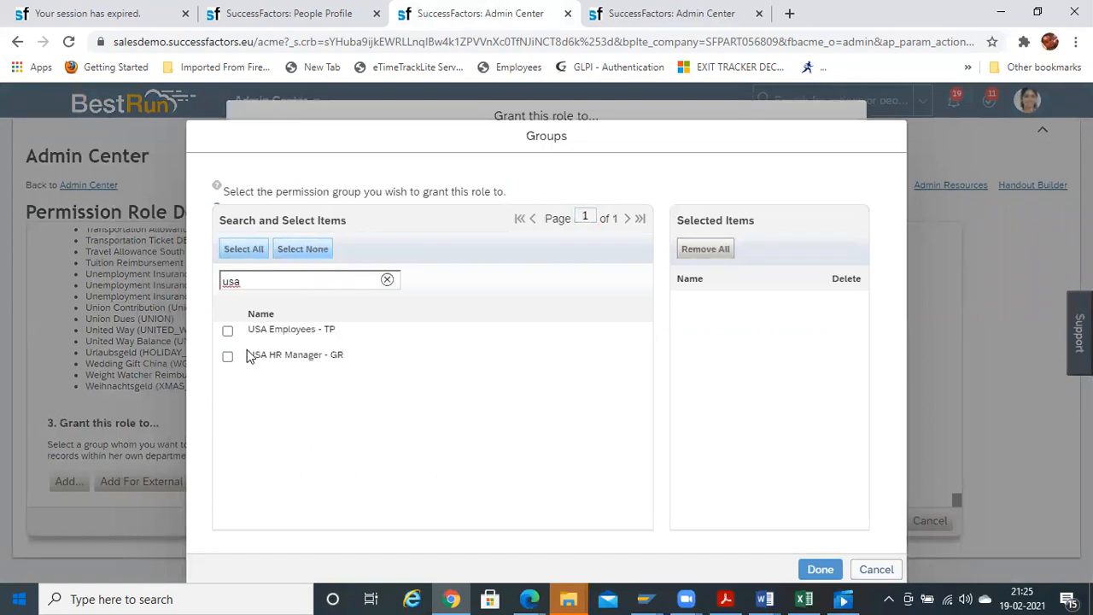
{"action": "left_click", "coordinate": [227, 332]}
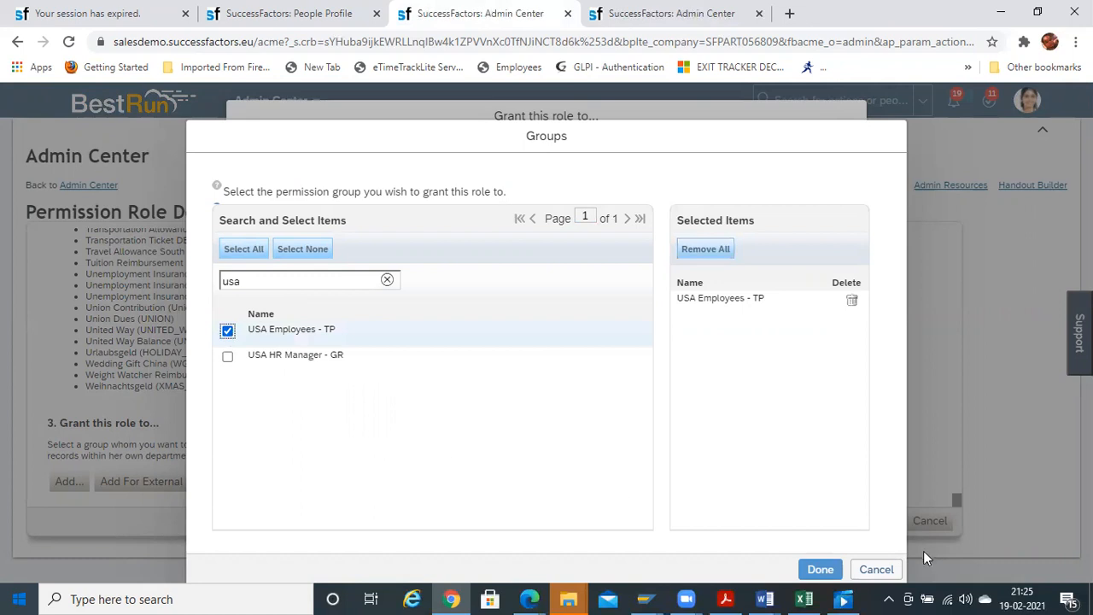
{"action": "left_click", "coordinate": [813, 570]}
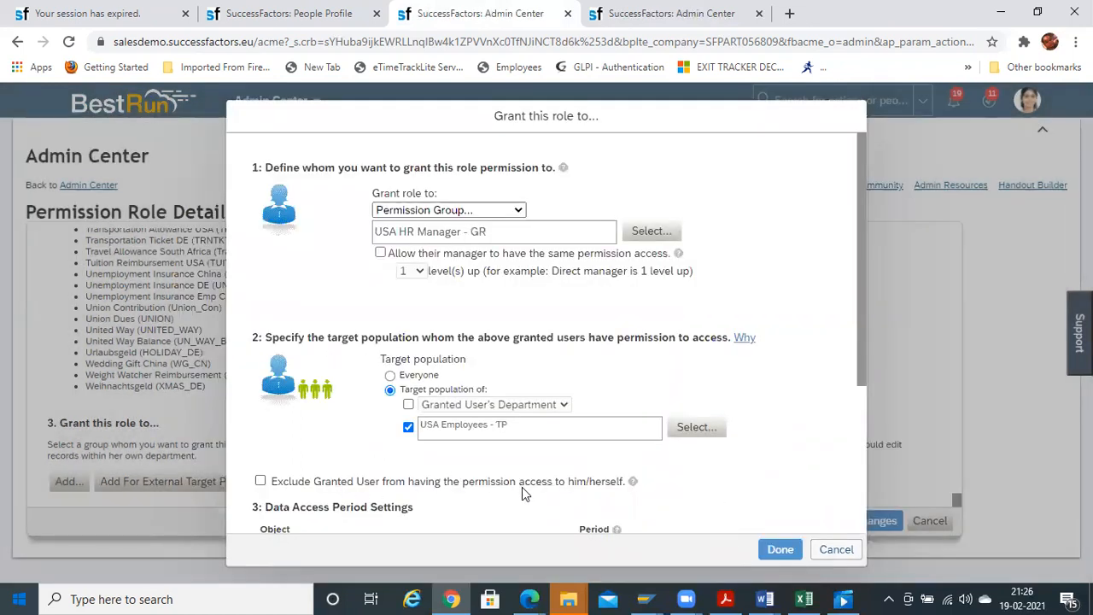
{"action": "left_click", "coordinate": [261, 482]}
{"action": "left_click", "coordinate": [777, 550]}
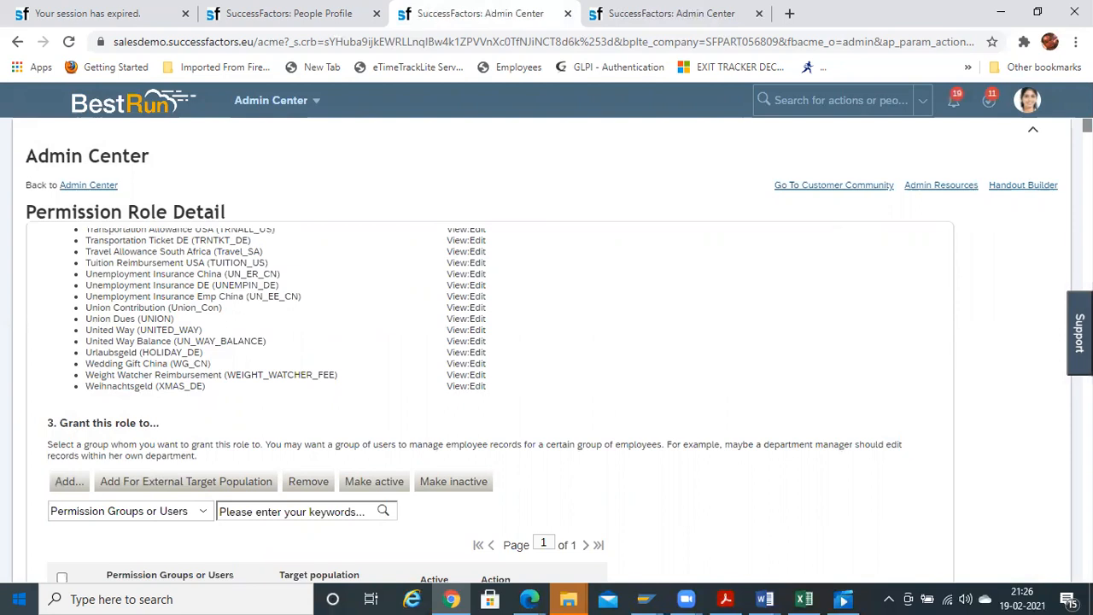
- Add a second grant for the role and select the IN HR Manager - GR permission group to receive it
{"action": "scroll", "coordinate": [487, 341], "scroll_direction": "down", "scroll_amount": 4}
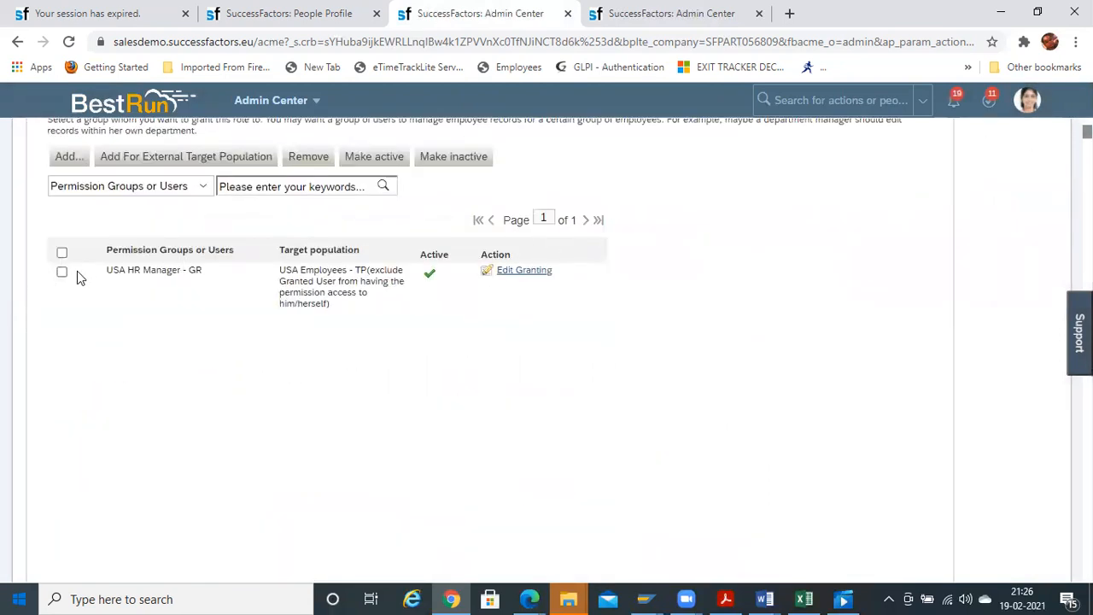
{"action": "left_click", "coordinate": [70, 157]}
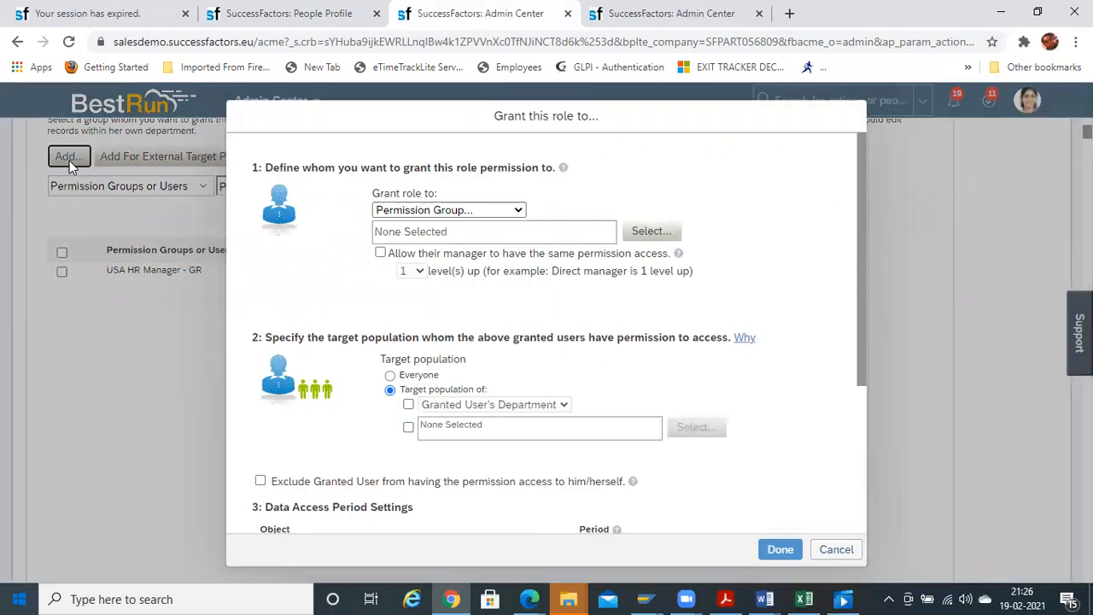
{"action": "left_click", "coordinate": [650, 231]}
{"action": "left_click", "coordinate": [287, 282]}
{"action": "type", "text": "in"}
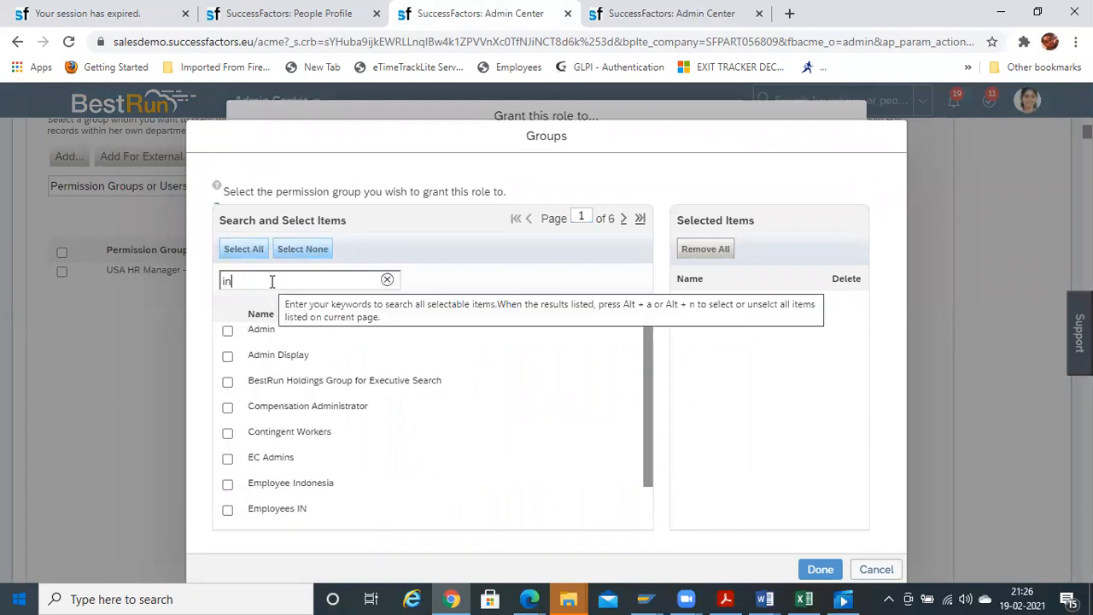
{"action": "type", "text": " -"}
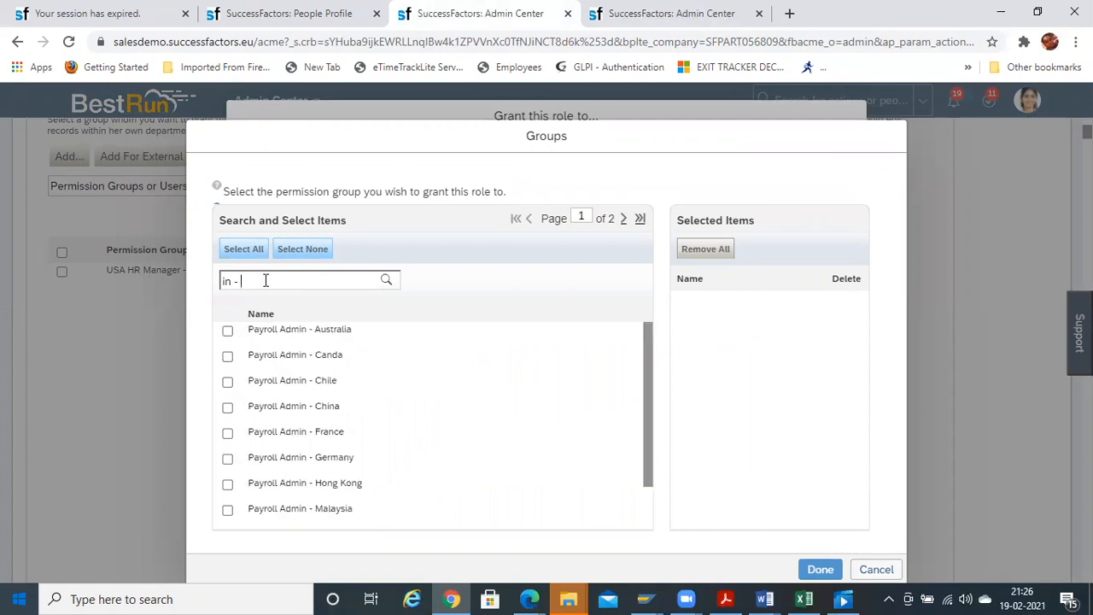
{"action": "key", "text": "ctrl+a"}
{"action": "type", "text": "IN"}
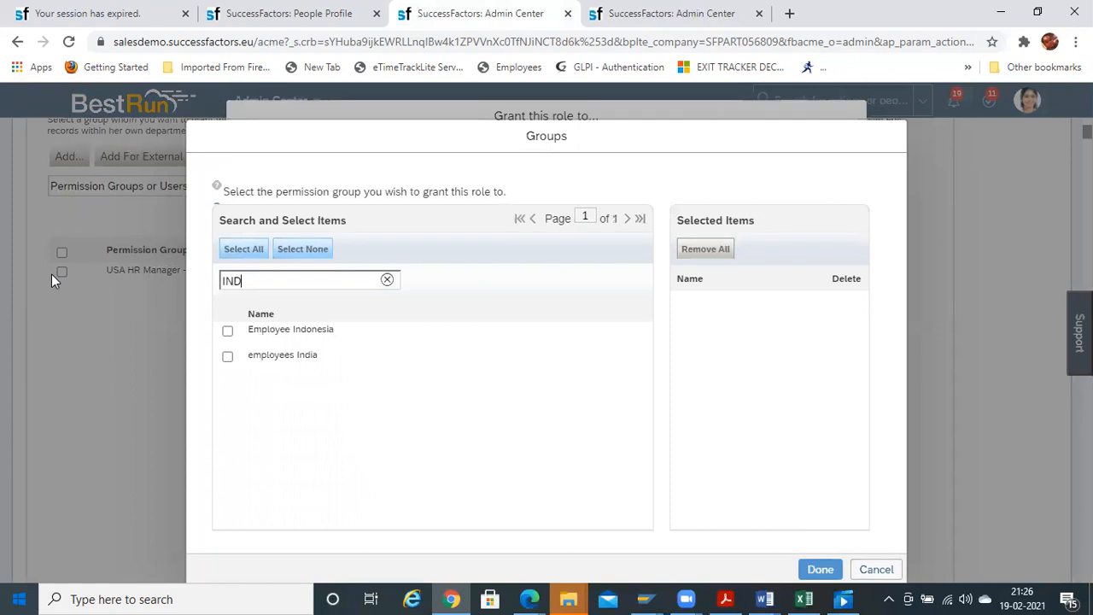
{"action": "key", "text": "BackSpace"}
{"action": "key", "text": "BackSpace"}
{"action": "key", "text": "BackSpace"}
{"action": "type", "text": "IN"}
{"action": "type", "text": " -"}
{"action": "key", "text": "BackSpace"}
{"action": "key", "text": "BackSpace"}
{"action": "type", "text": "HR"}
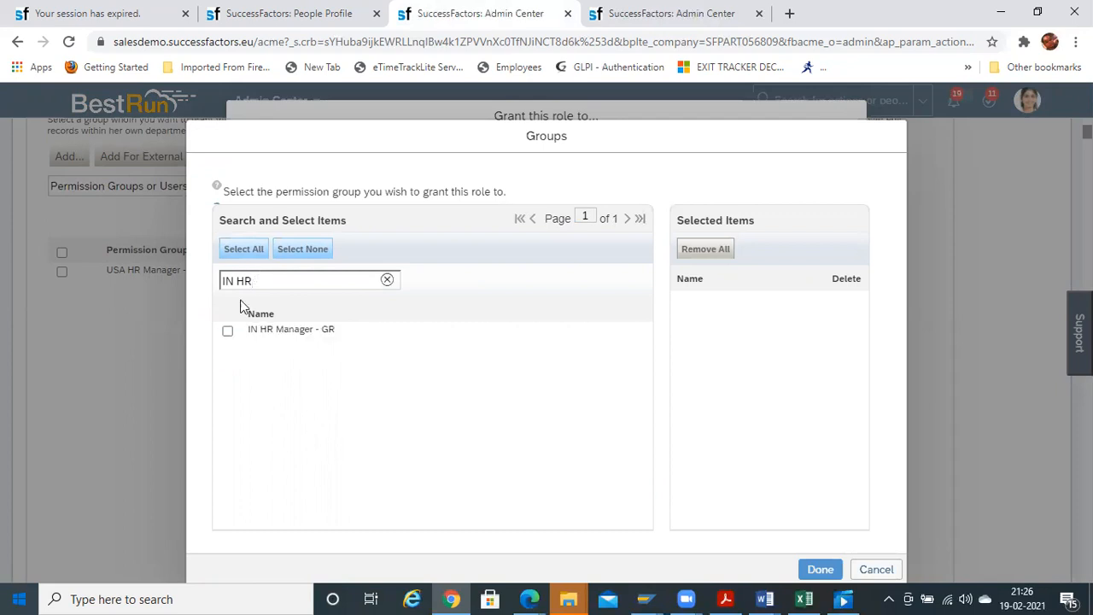
{"action": "left_click", "coordinate": [227, 332]}
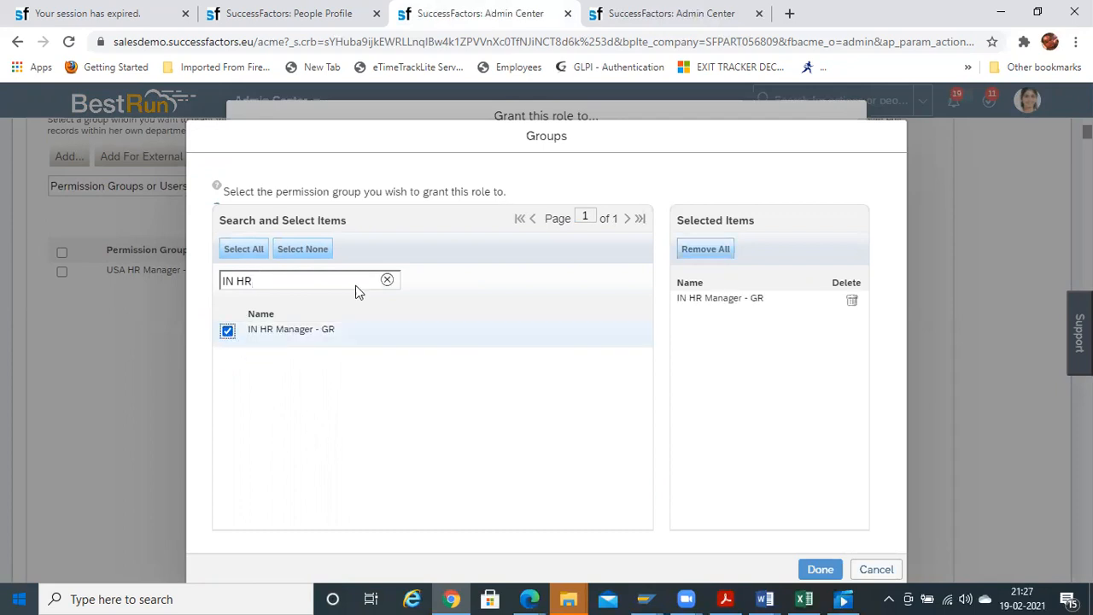
{"action": "left_click", "coordinate": [818, 569]}
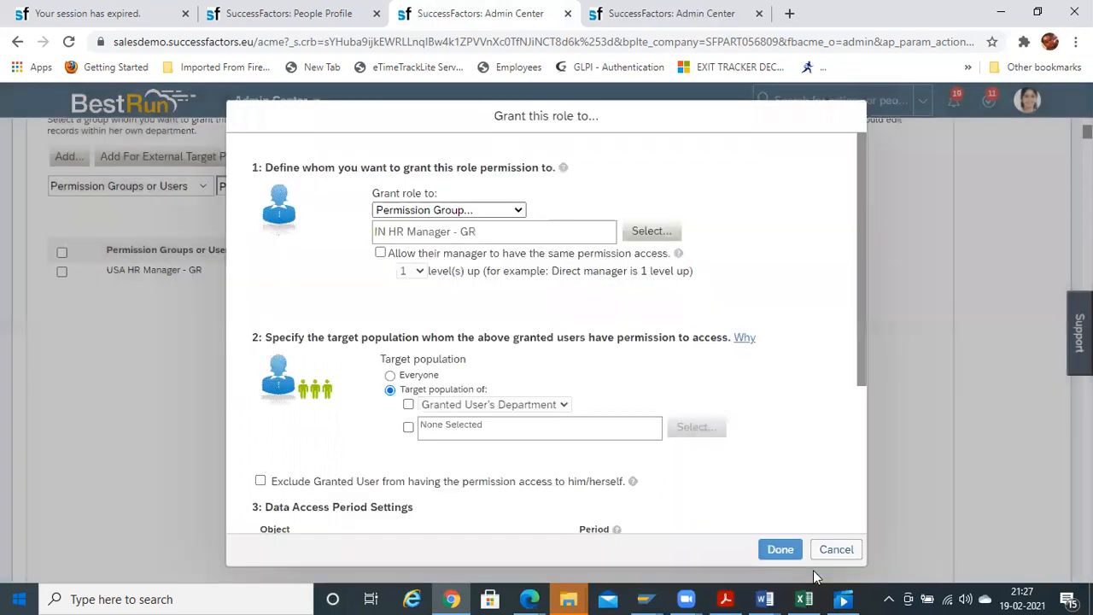
- Target the IN Employees - TP group, exclude the granted user from access to him/herself, and confirm the India grant
{"action": "left_click", "coordinate": [408, 427]}
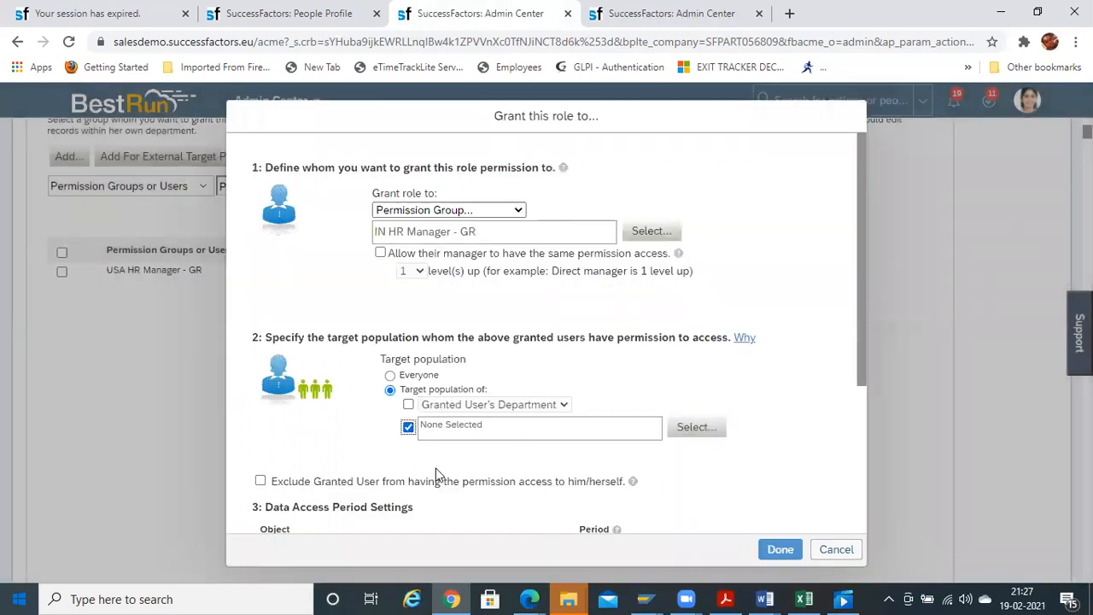
{"action": "left_click", "coordinate": [701, 426]}
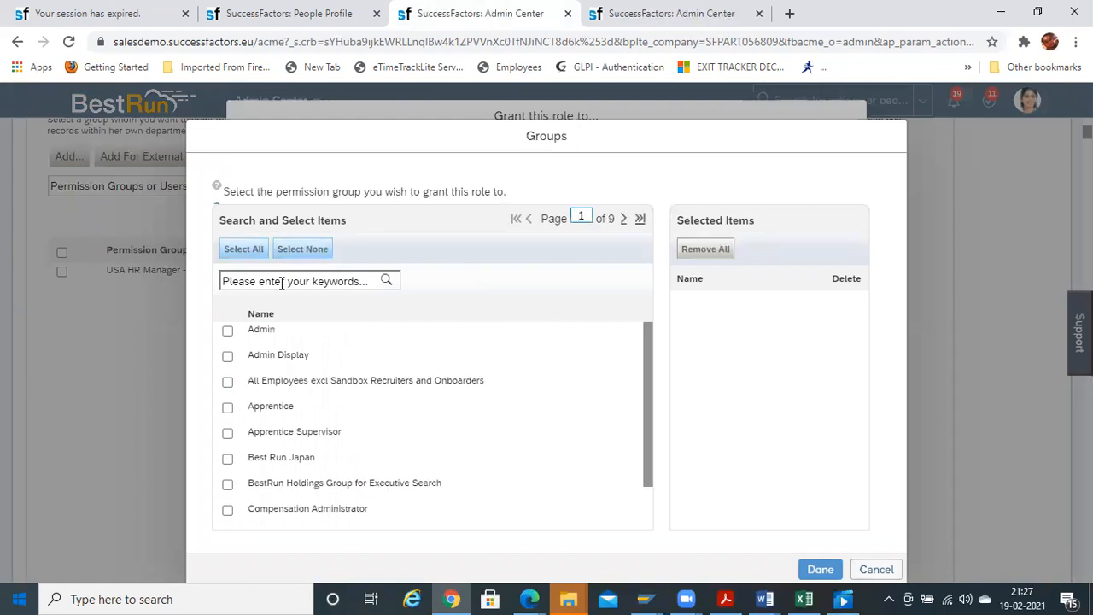
{"action": "left_click", "coordinate": [280, 283]}
{"action": "type", "text": "IN -"}
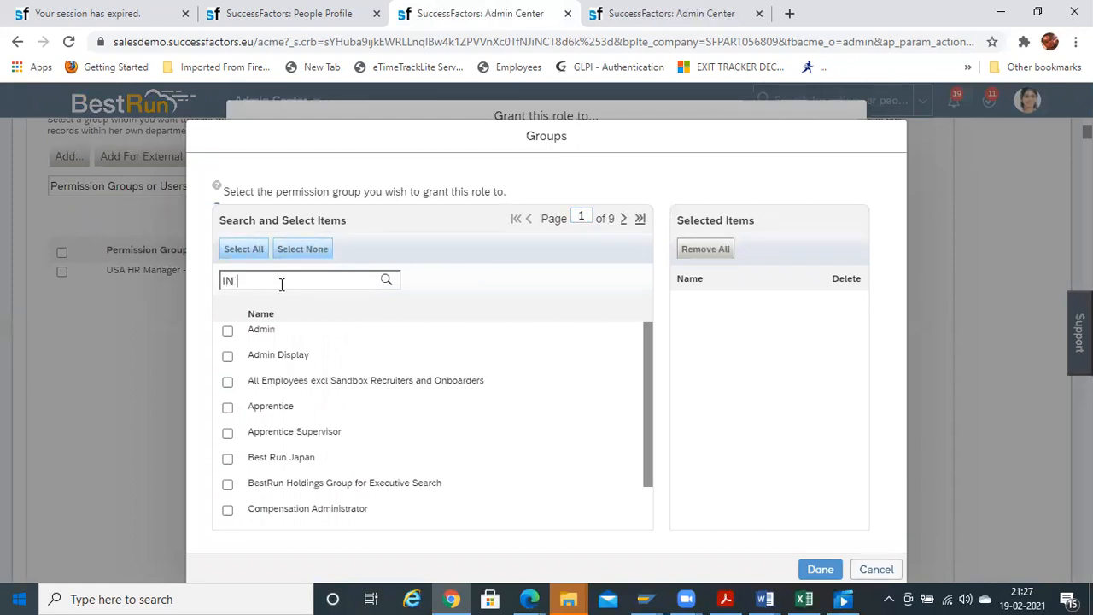
{"action": "key", "text": "BackSpace"}
{"action": "key", "text": "BackSpace"}
{"action": "type", "text": "EM"}
{"action": "left_click", "coordinate": [228, 332]}
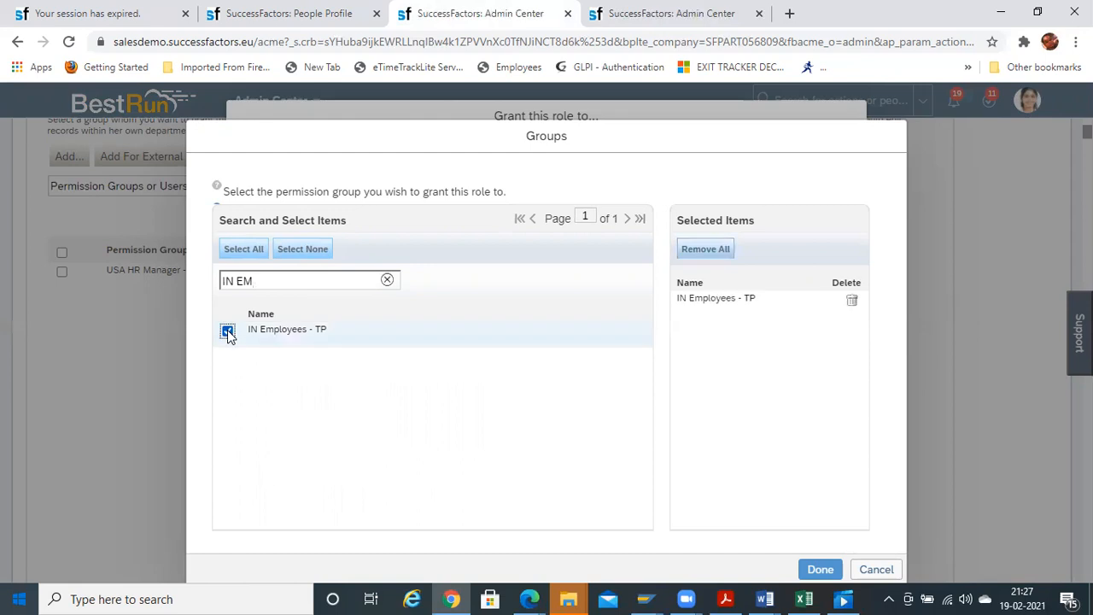
{"action": "left_click", "coordinate": [822, 569]}
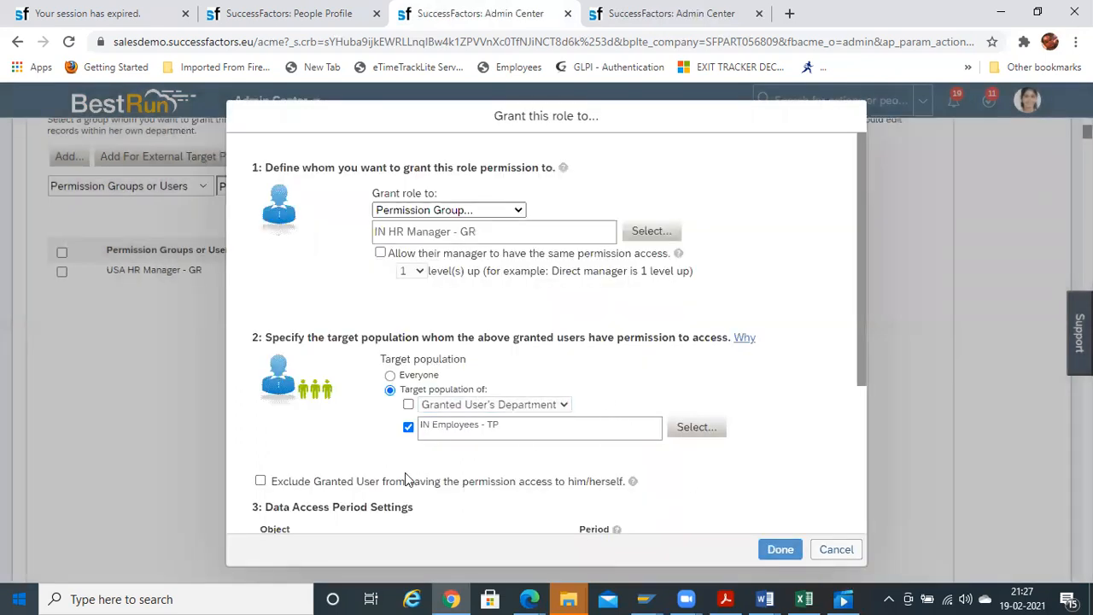
{"action": "left_click", "coordinate": [261, 481]}
{"action": "left_click", "coordinate": [780, 549]}
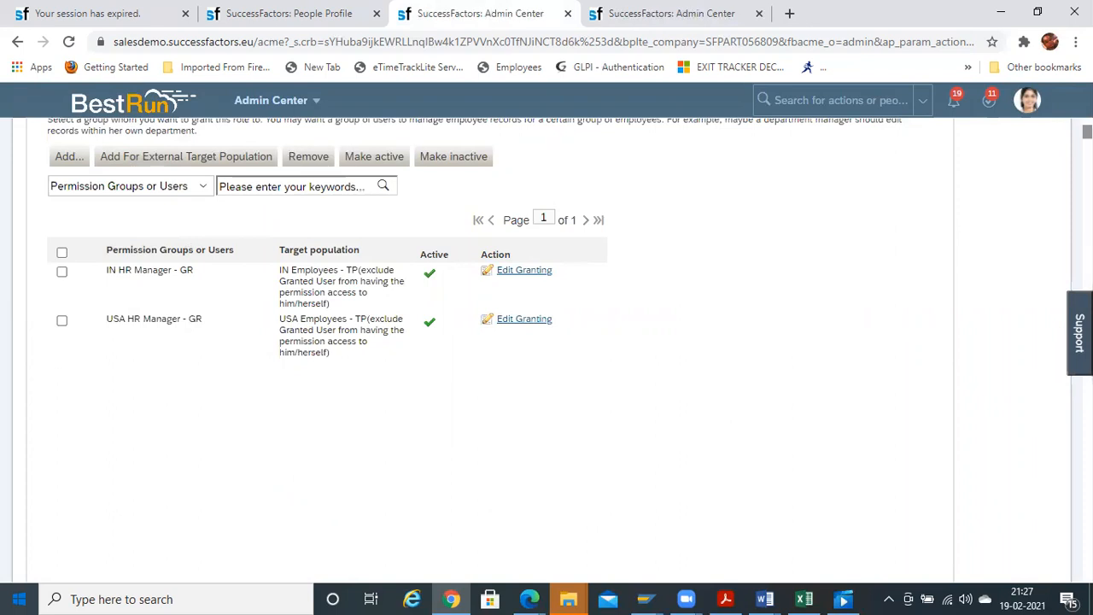
- Save the changes to the HR Manger/Admin permission role
{"action": "left_click_drag", "start_coordinate": [1087, 132], "coordinate": [1087, 576]}
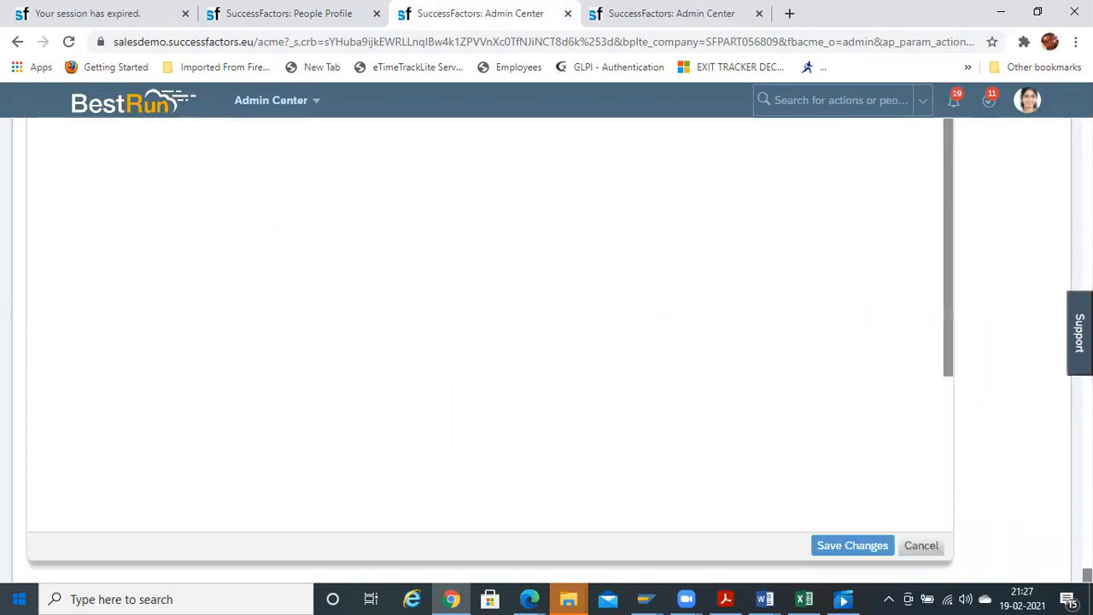
{"action": "left_click", "coordinate": [844, 544]}
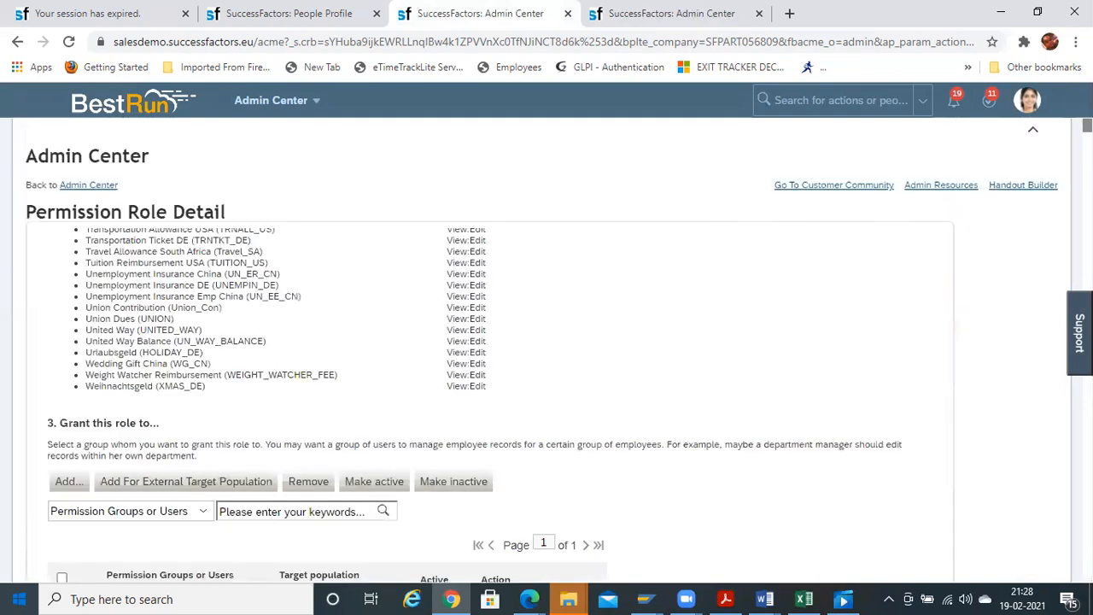
{"action": "left_click_drag", "start_coordinate": [1087, 125], "coordinate": [1087, 576]}
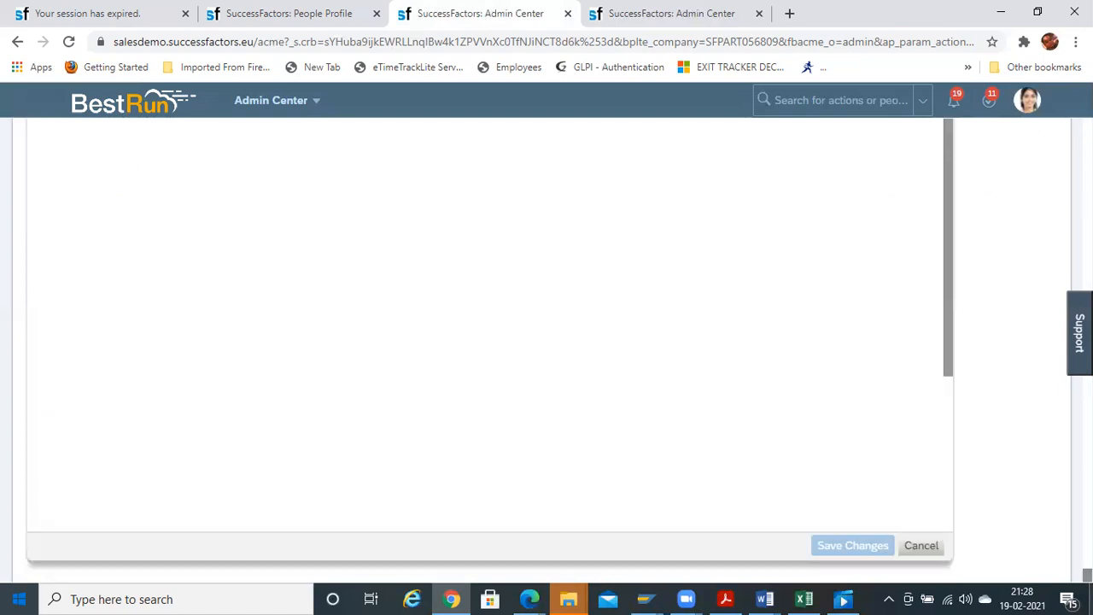
{"action": "left_click", "coordinate": [640, 13]}
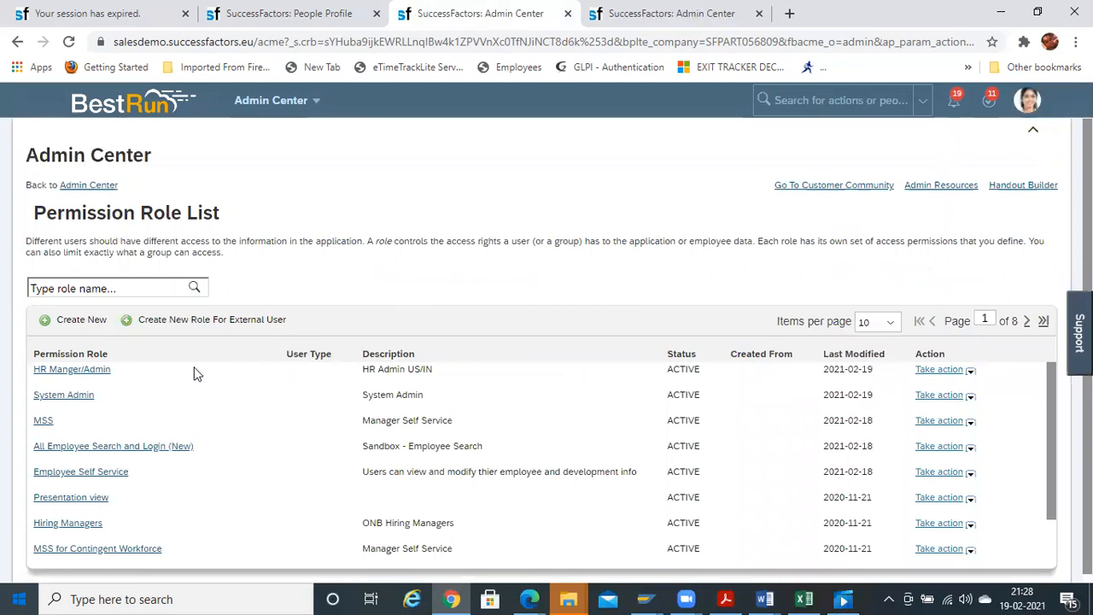
- Open the HR Manger/Admin role and review the permission groups and target populations it is granted to
{"action": "left_click", "coordinate": [89, 374]}
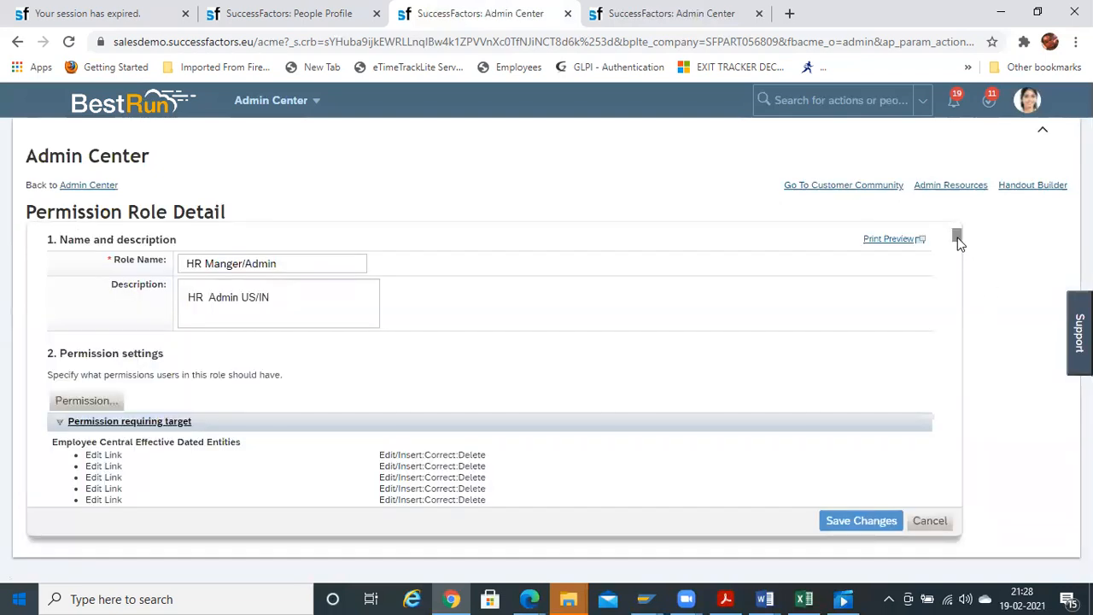
{"action": "left_click_drag", "start_coordinate": [957, 244], "coordinate": [961, 598]}
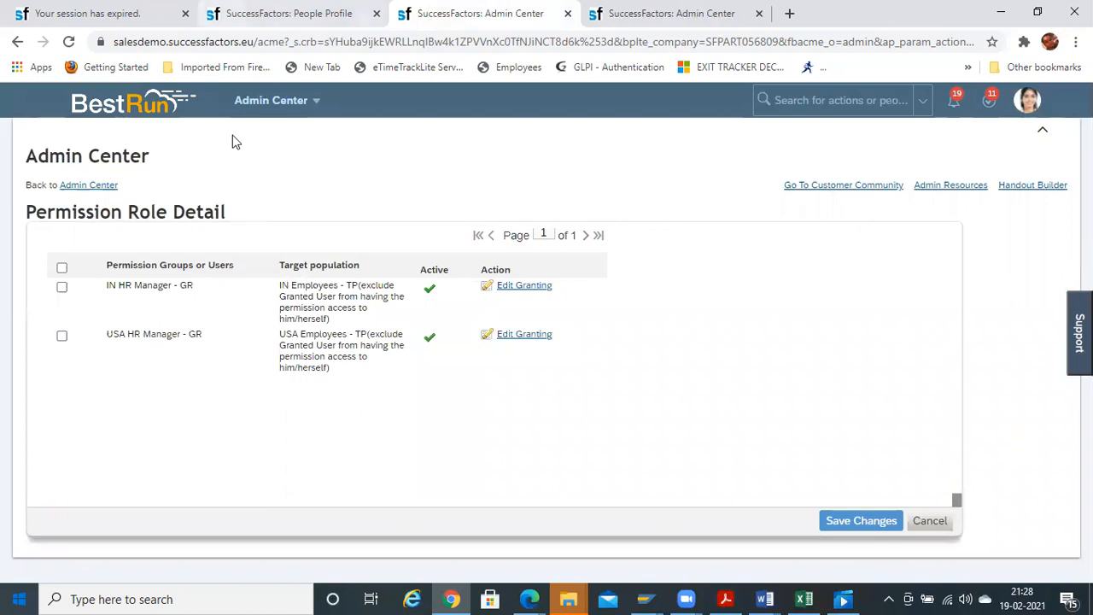
- Switch to the employee profile page and proxy into the account of the India HR manager as the target user
{"action": "key", "text": "ctrl+shift+Tab"}
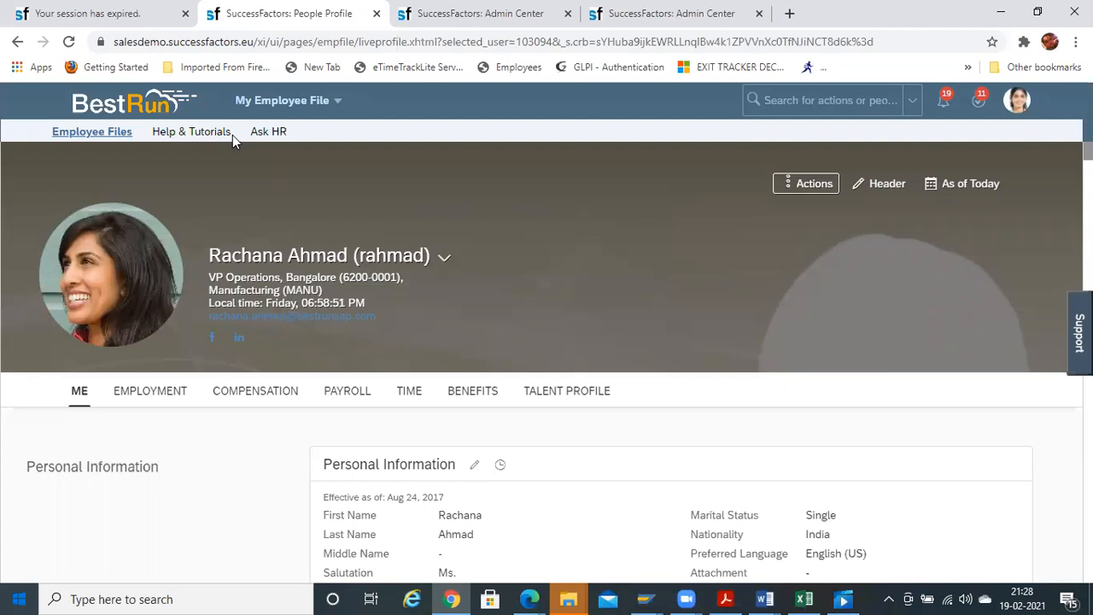
{"action": "left_click", "coordinate": [773, 102]}
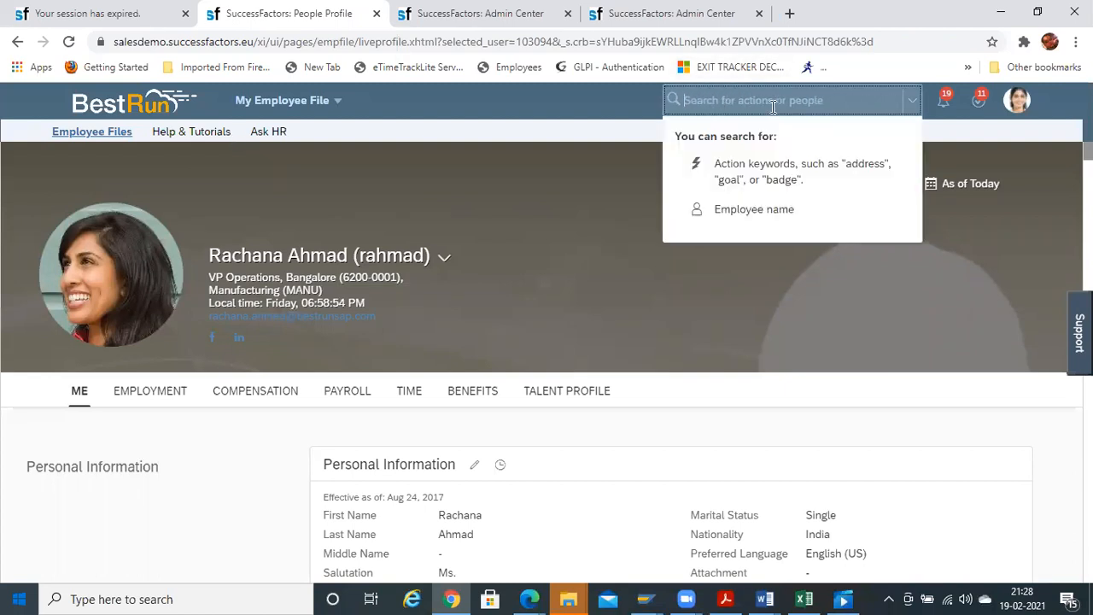
{"action": "left_click", "coordinate": [1017, 100]}
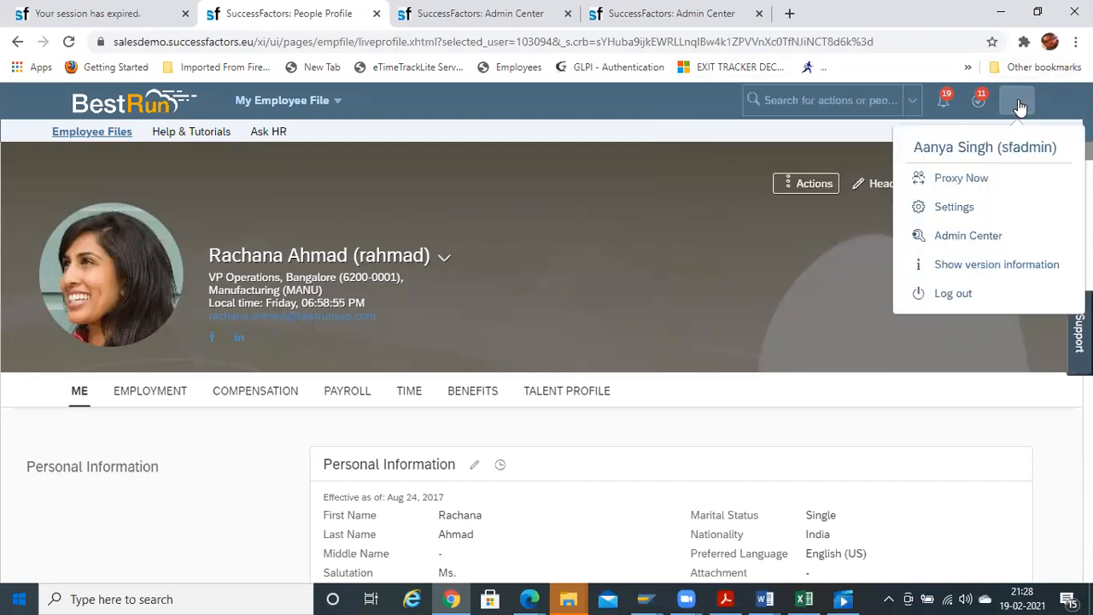
{"action": "left_click", "coordinate": [949, 186]}
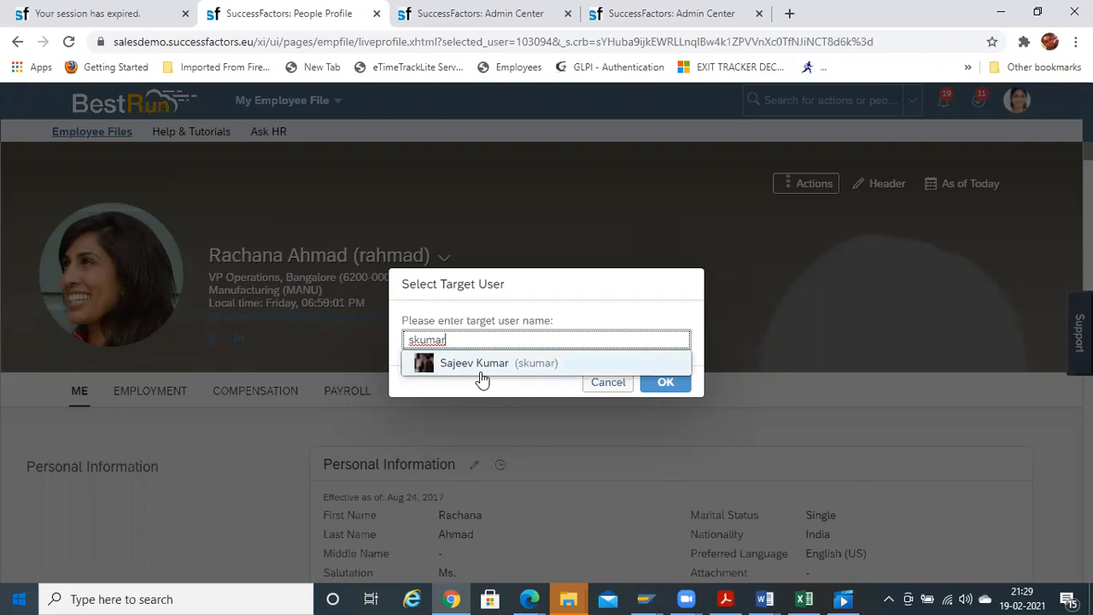
{"action": "left_click", "coordinate": [481, 374]}
{"action": "left_click", "coordinate": [670, 381]}
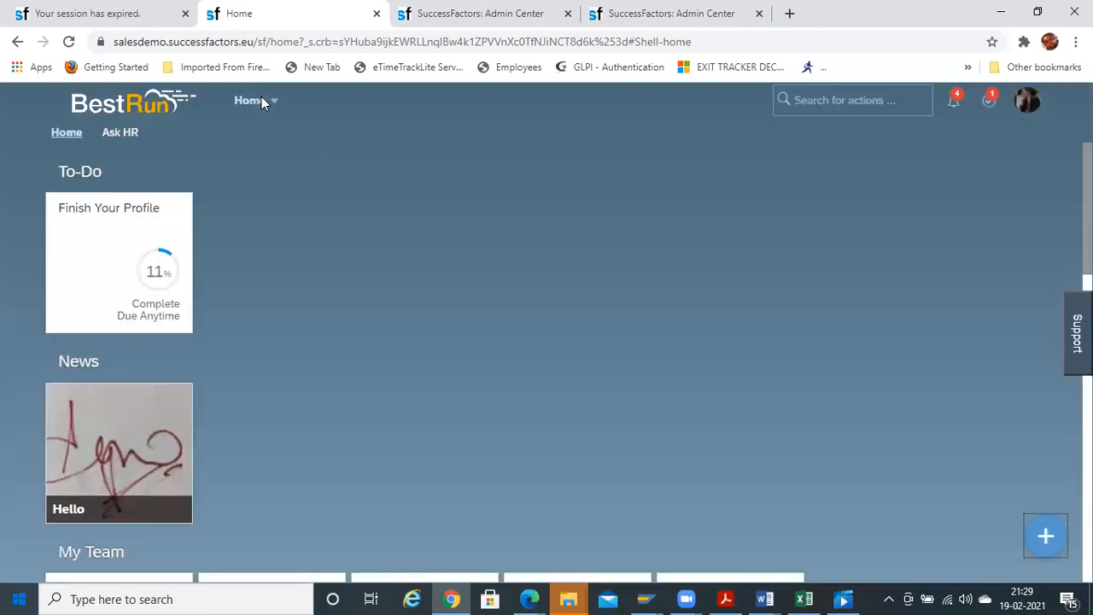
- Open Employee Files as the India HR manager and examine the manager's own profile and list of related people
{"action": "left_click", "coordinate": [255, 101]}
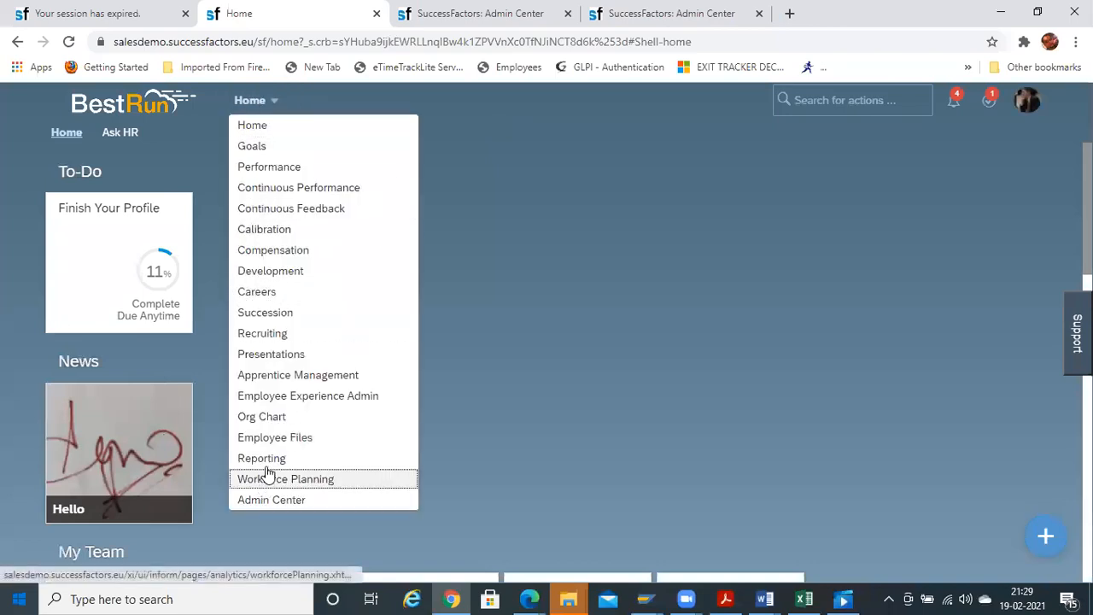
{"action": "left_click", "coordinate": [267, 439]}
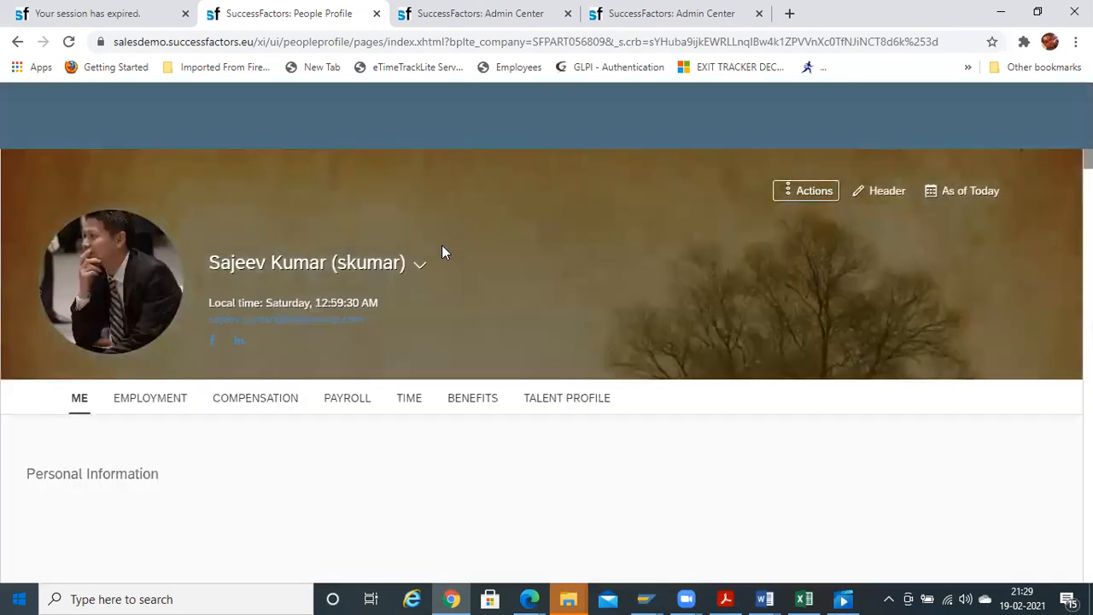
{"action": "scroll", "coordinate": [547, 358], "scroll_direction": "down", "scroll_amount": 5}
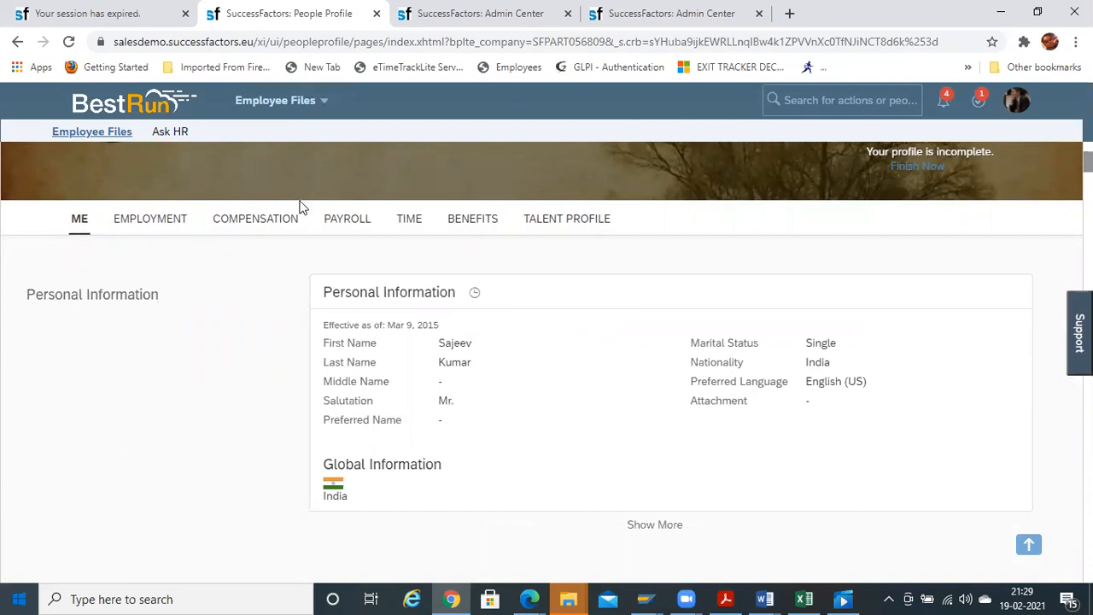
{"action": "scroll", "coordinate": [453, 247], "scroll_direction": "up", "scroll_amount": 5}
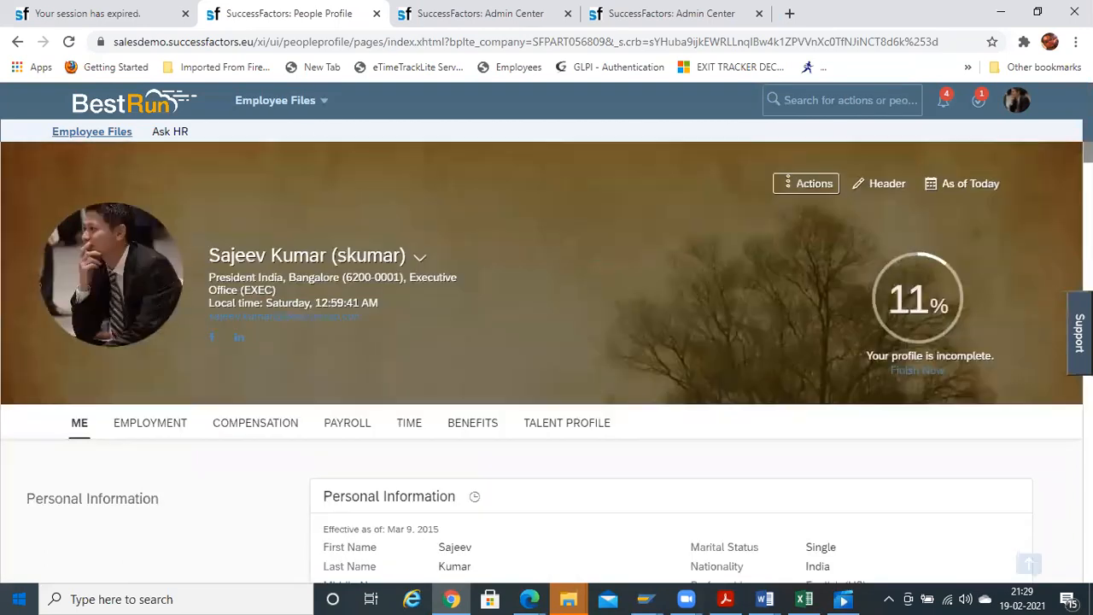
{"action": "left_click", "coordinate": [420, 257]}
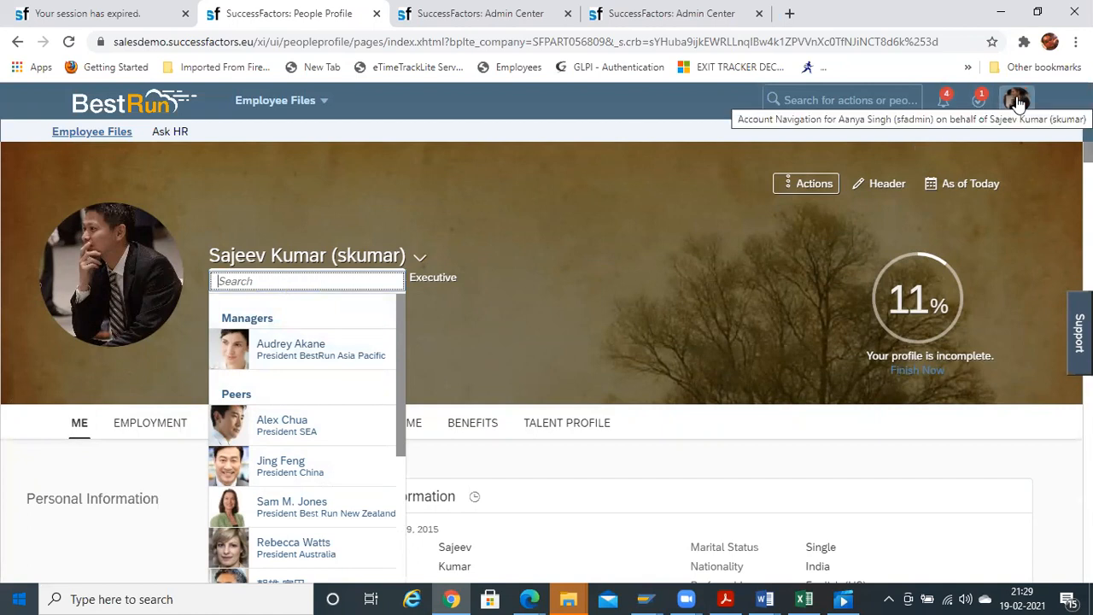
- Search for the VP Operations employee in Bangalore and examine which profile sections and edit options the India HR manager gets
{"action": "left_click", "coordinate": [802, 108]}
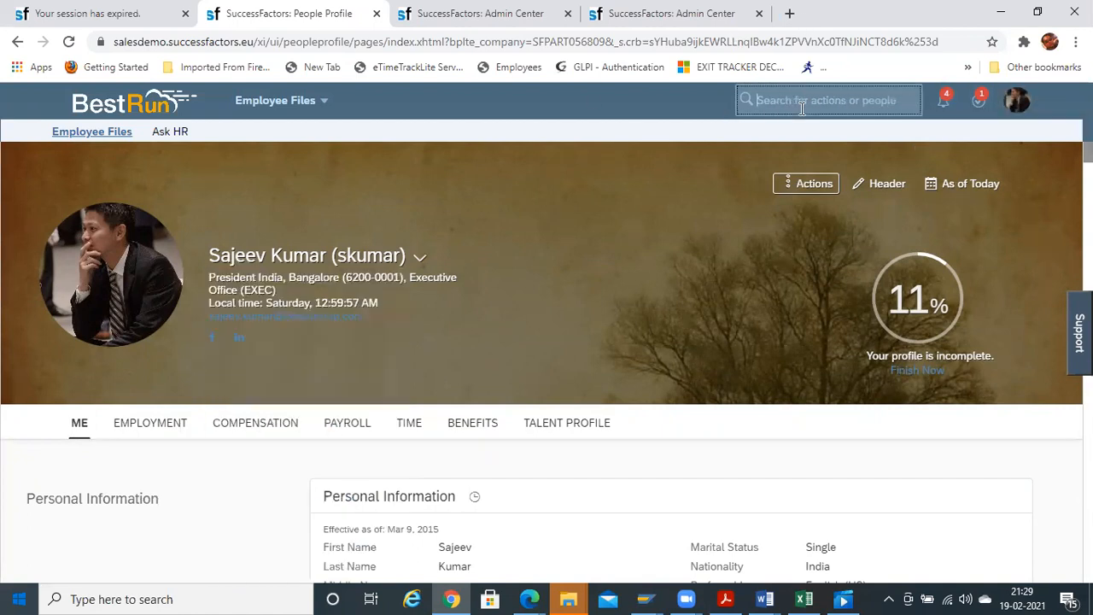
{"action": "type", "text": "racha"}
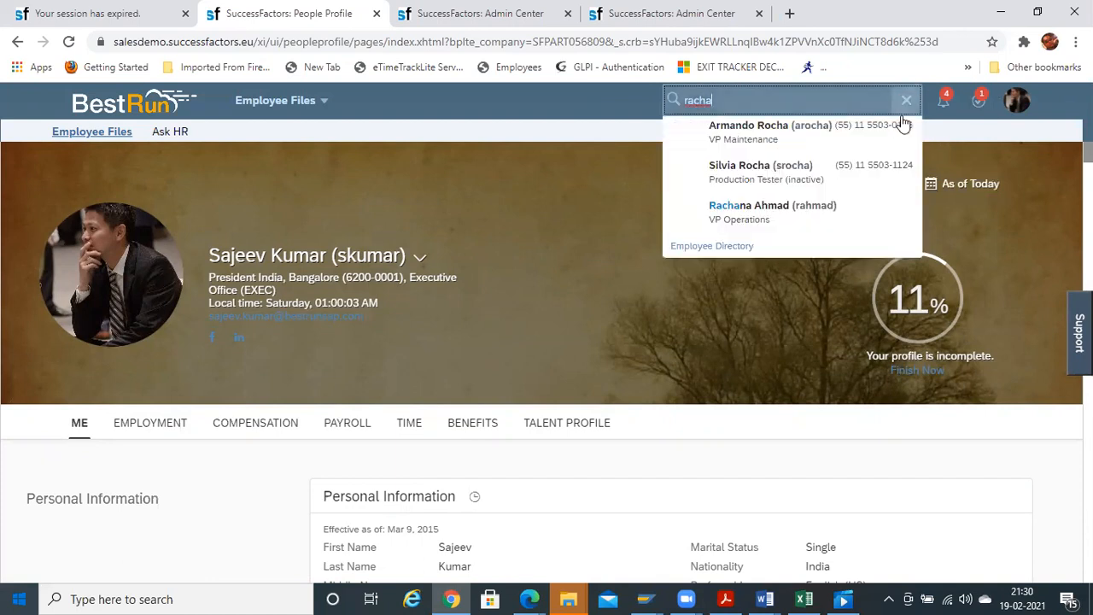
{"action": "mouse_move", "coordinate": [782, 218]}
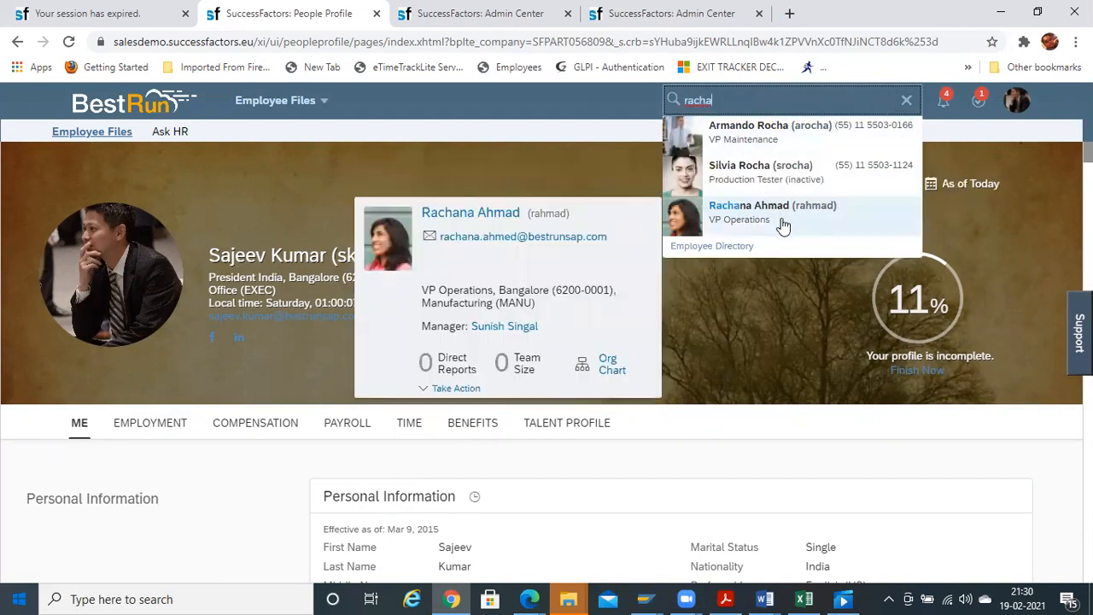
{"action": "left_click", "coordinate": [781, 218]}
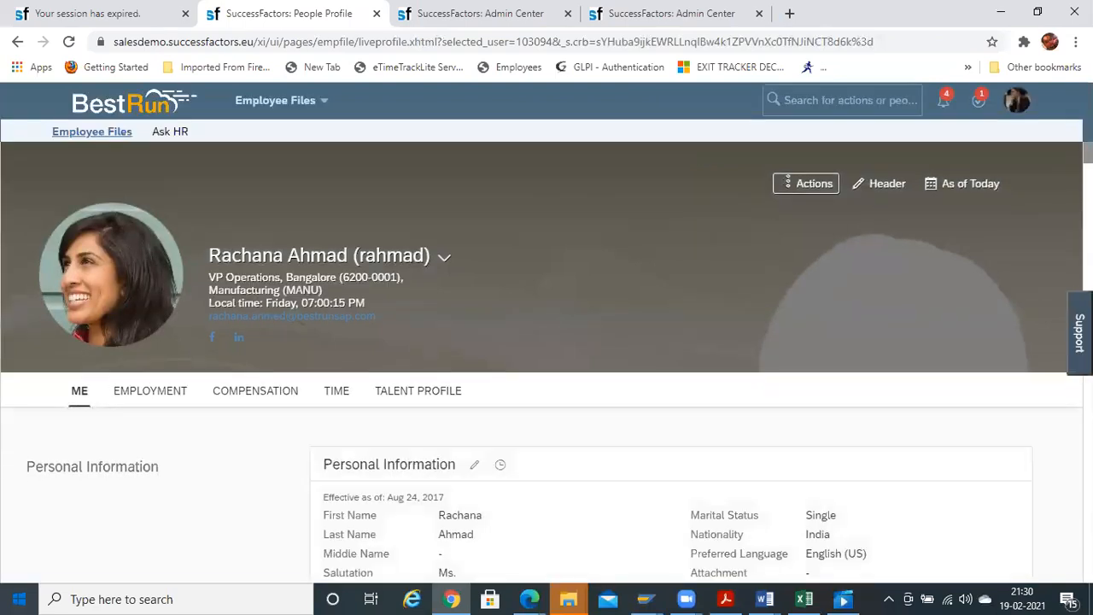
{"action": "scroll", "coordinate": [504, 261], "scroll_direction": "down", "scroll_amount": 8}
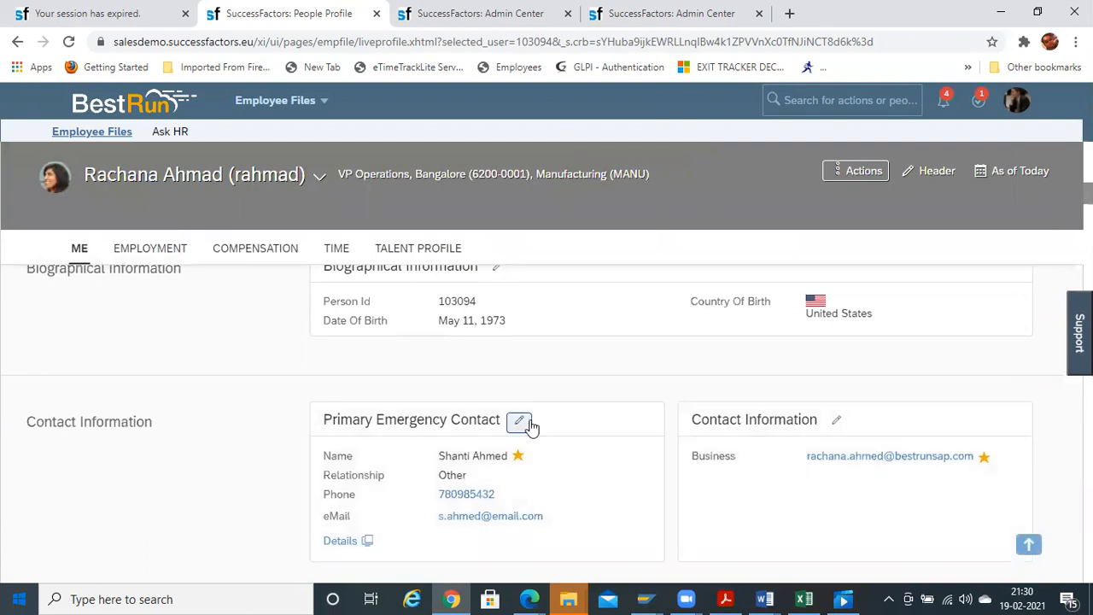
{"action": "scroll", "coordinate": [529, 420], "scroll_direction": "down", "scroll_amount": 18}
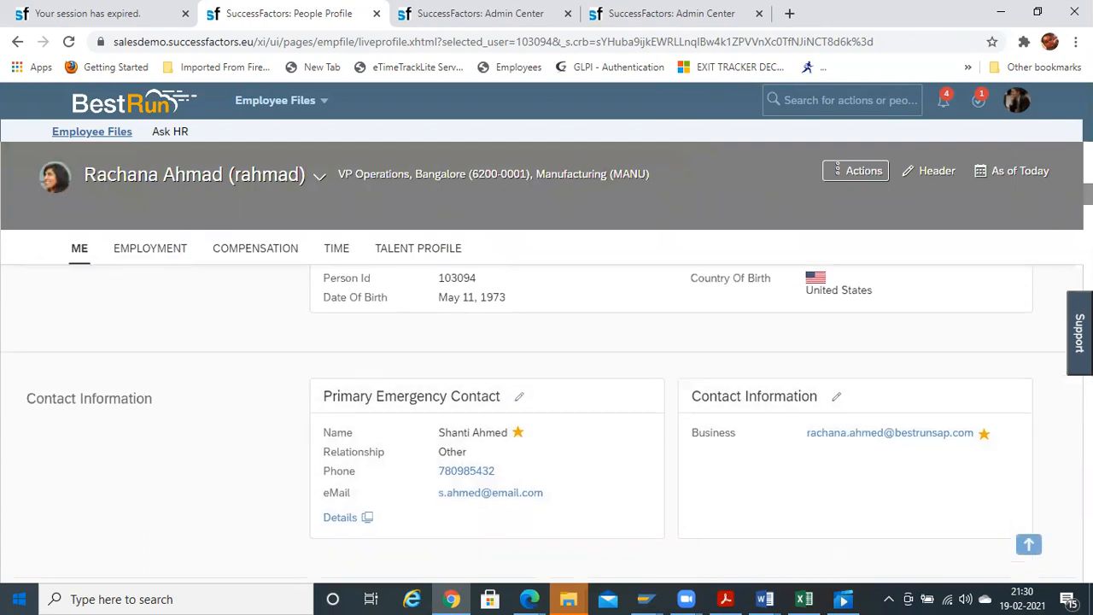
{"action": "scroll", "coordinate": [529, 420], "scroll_direction": "down", "scroll_amount": 10}
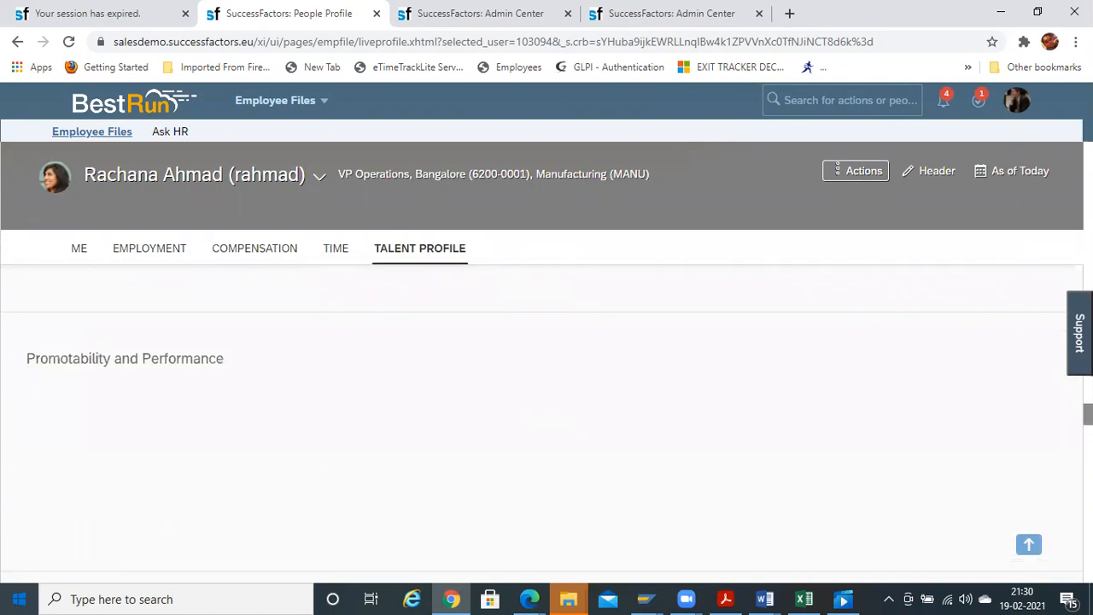
{"action": "left_click_drag", "start_coordinate": [1088, 572], "coordinate": [1088, 154]}
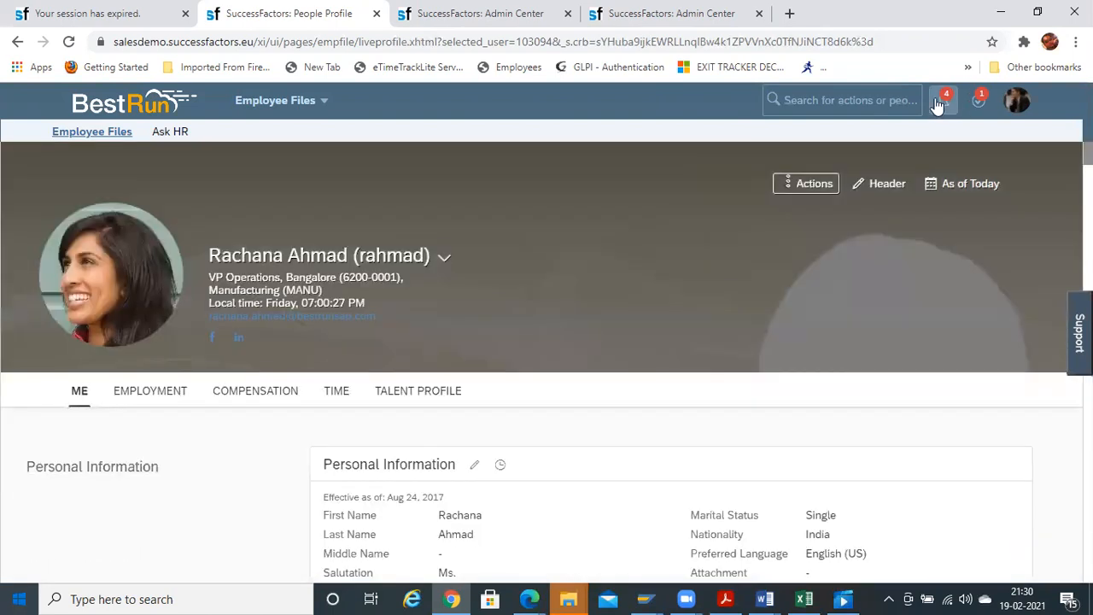
- Search for the US Sales Manager-EAST employee and examine which profile sections the India HR manager can access
{"action": "left_click", "coordinate": [846, 101]}
{"action": "type", "text": "carla gran"}
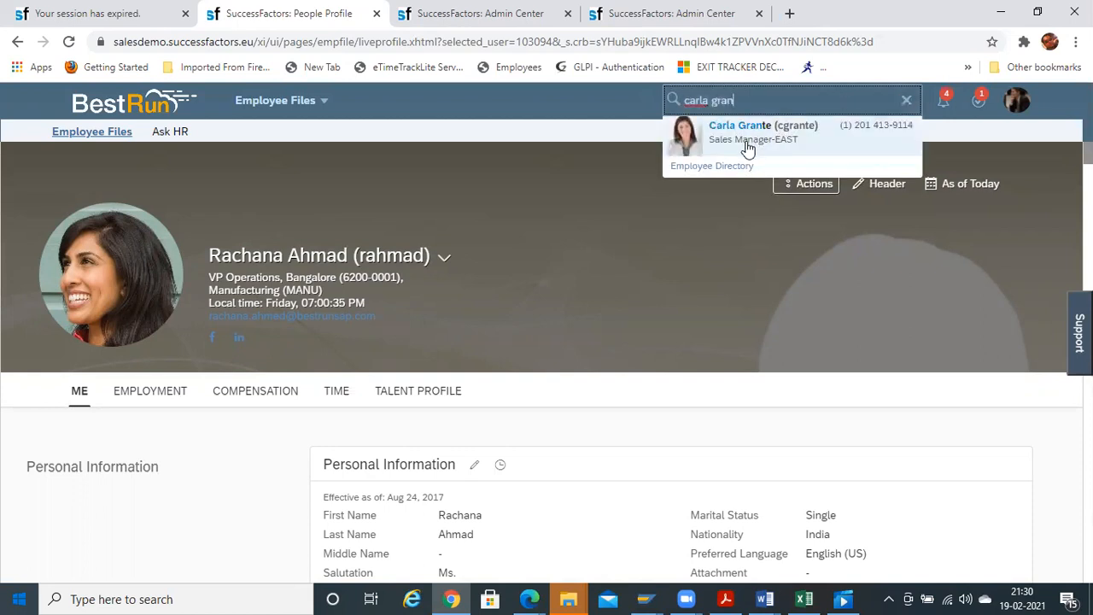
{"action": "left_click", "coordinate": [747, 146]}
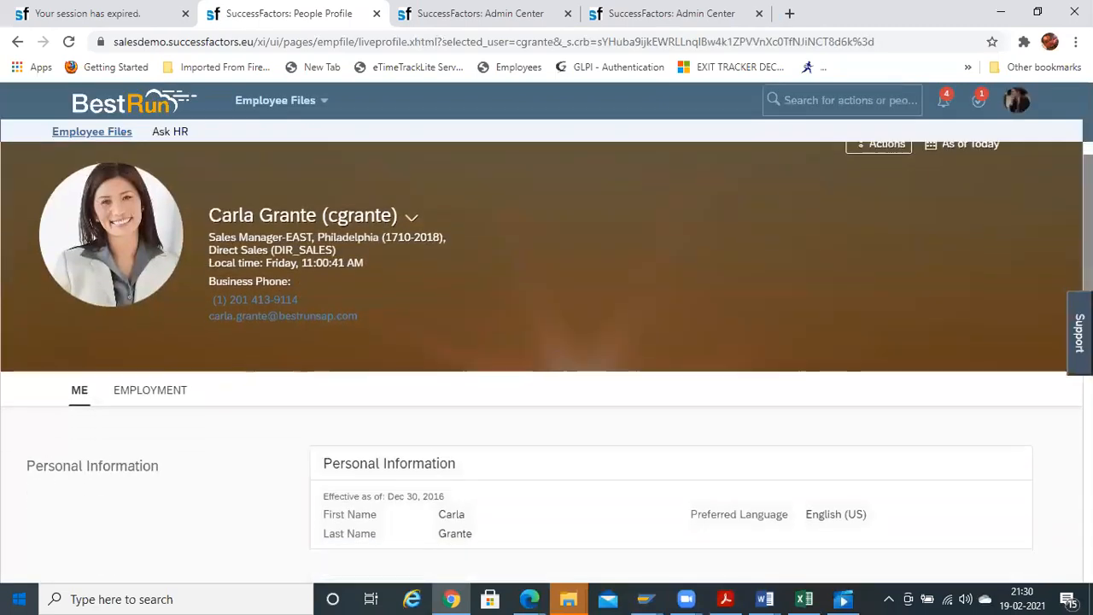
{"action": "scroll", "coordinate": [547, 363], "scroll_direction": "down", "scroll_amount": 8}
{"action": "scroll", "coordinate": [547, 363], "scroll_direction": "up", "scroll_amount": 9}
{"action": "scroll", "coordinate": [546, 363], "scroll_direction": "down", "scroll_amount": 6}
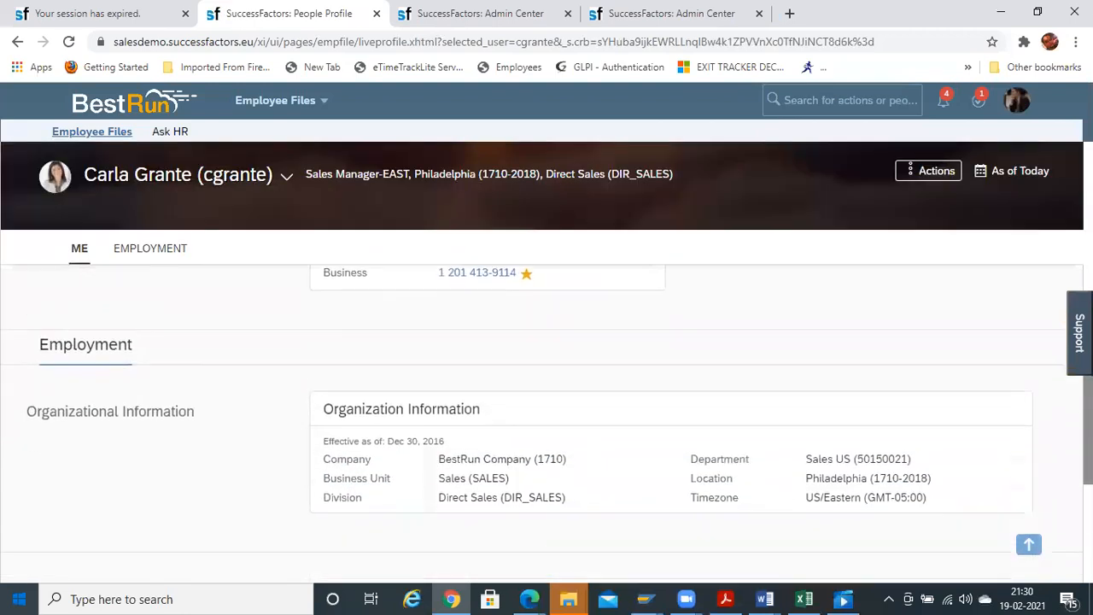
{"action": "scroll", "coordinate": [546, 423], "scroll_direction": "down", "scroll_amount": 4}
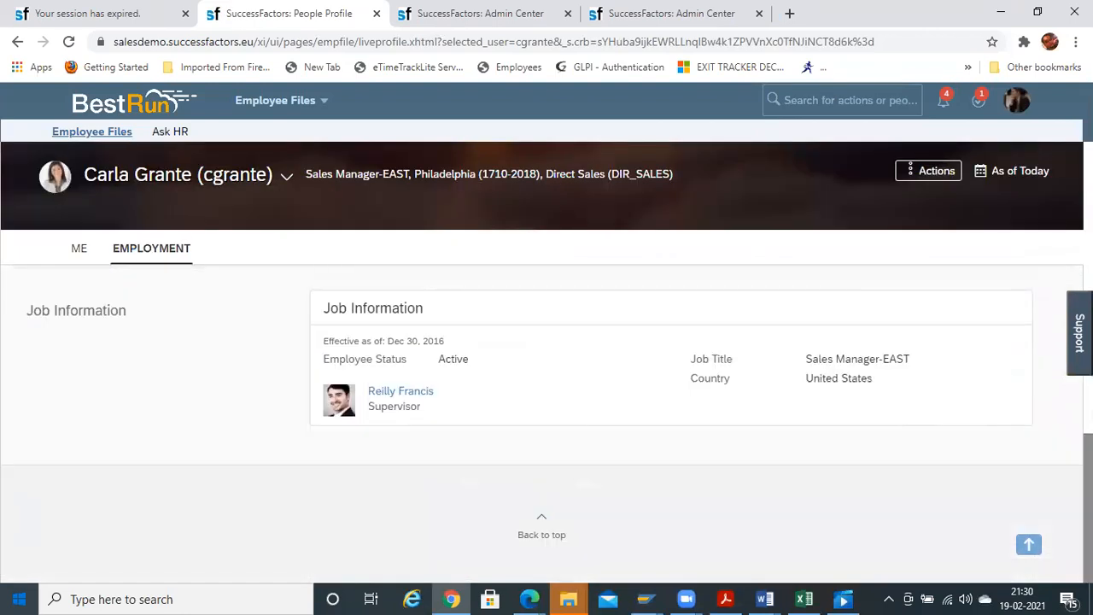
{"action": "scroll", "coordinate": [546, 363], "scroll_direction": "up", "scroll_amount": 10}
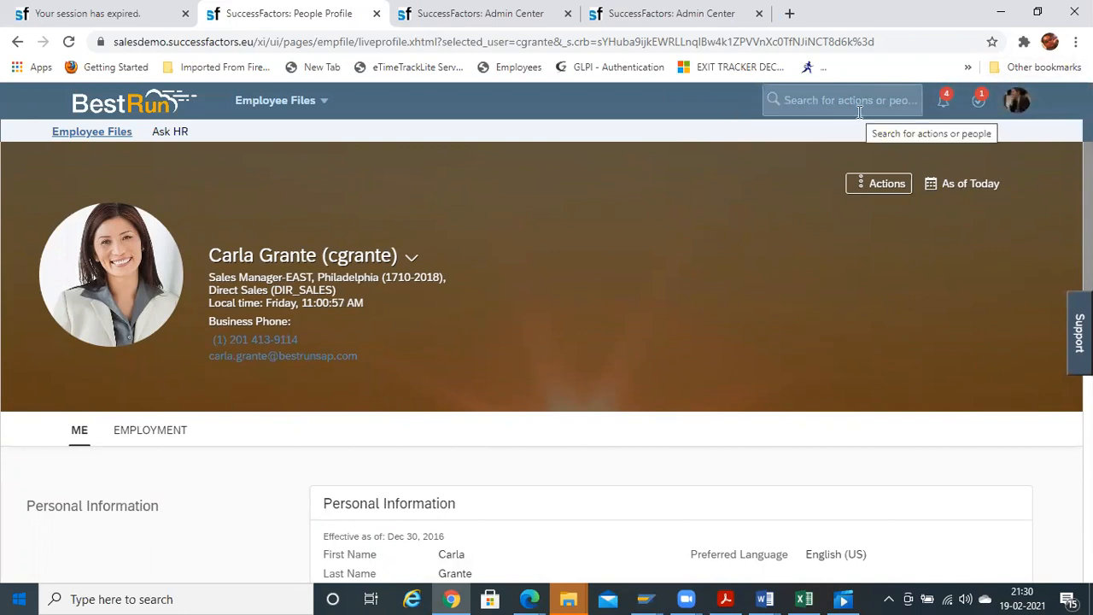
- Proxy into the account of the US Sales Manager-EAST employee as the new target user
{"action": "left_click", "coordinate": [1016, 100]}
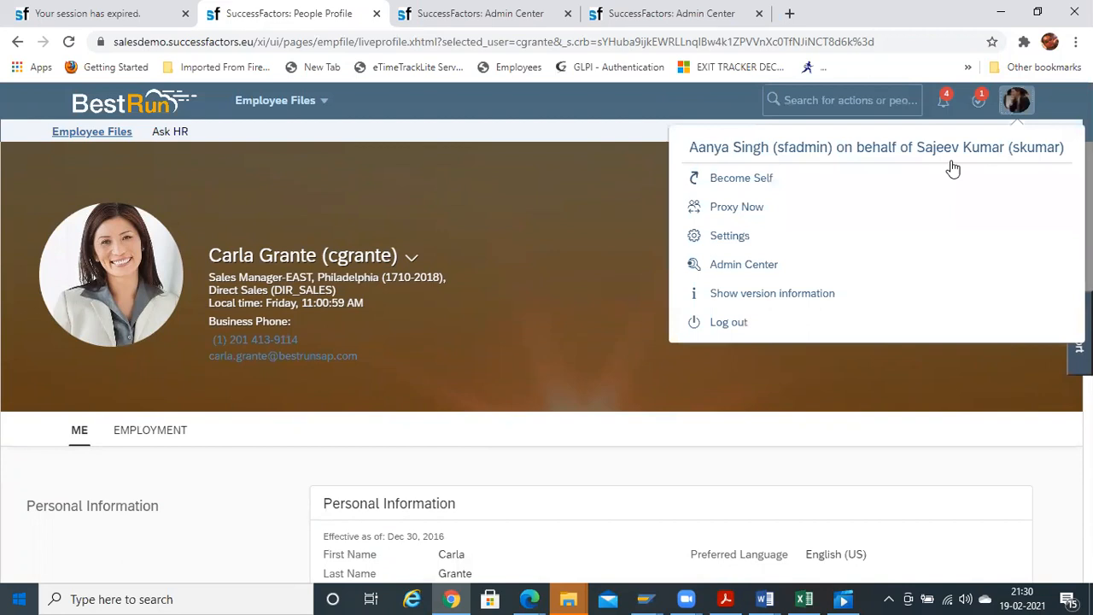
{"action": "left_click", "coordinate": [750, 207]}
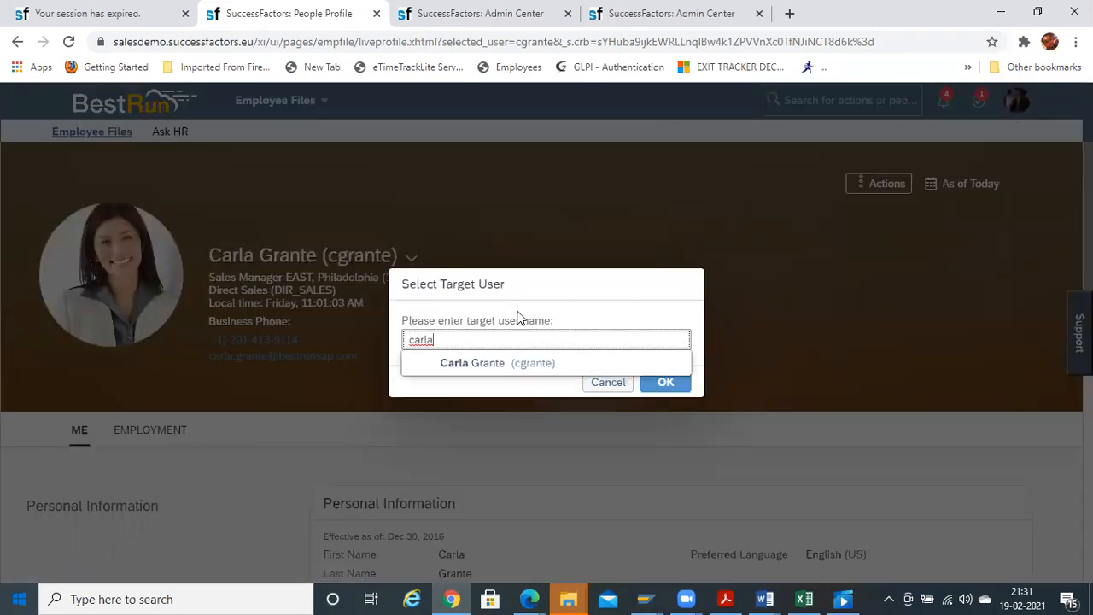
{"action": "left_click", "coordinate": [507, 365]}
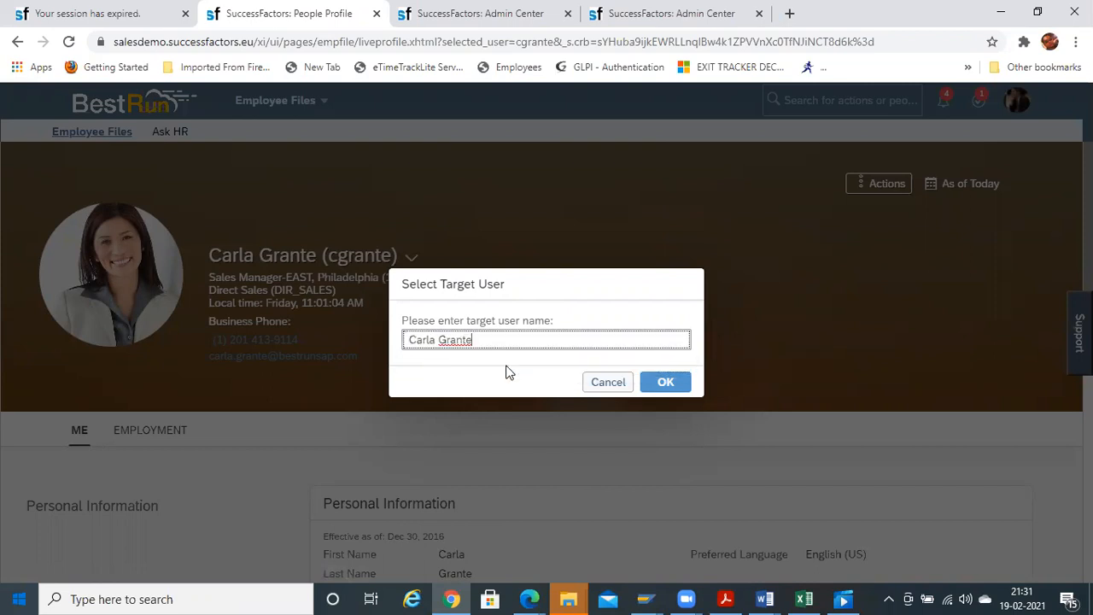
{"action": "left_click", "coordinate": [665, 383]}
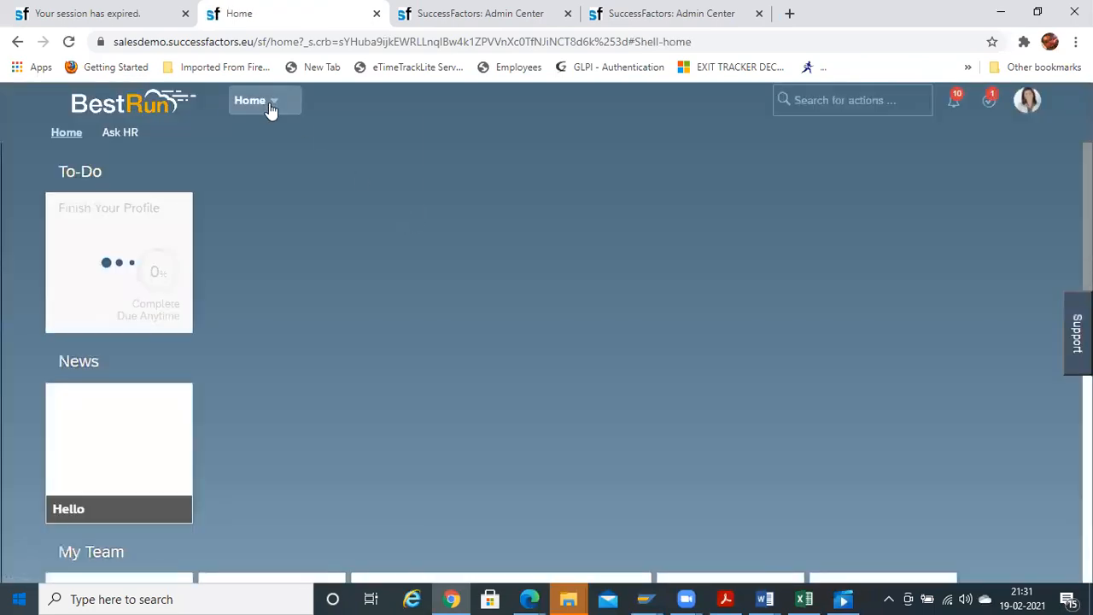
- Open Employee Files as the US Sales Manager-EAST employee and examine the SVP Sales manager's profile sections and edit options
{"action": "left_click", "coordinate": [270, 109]}
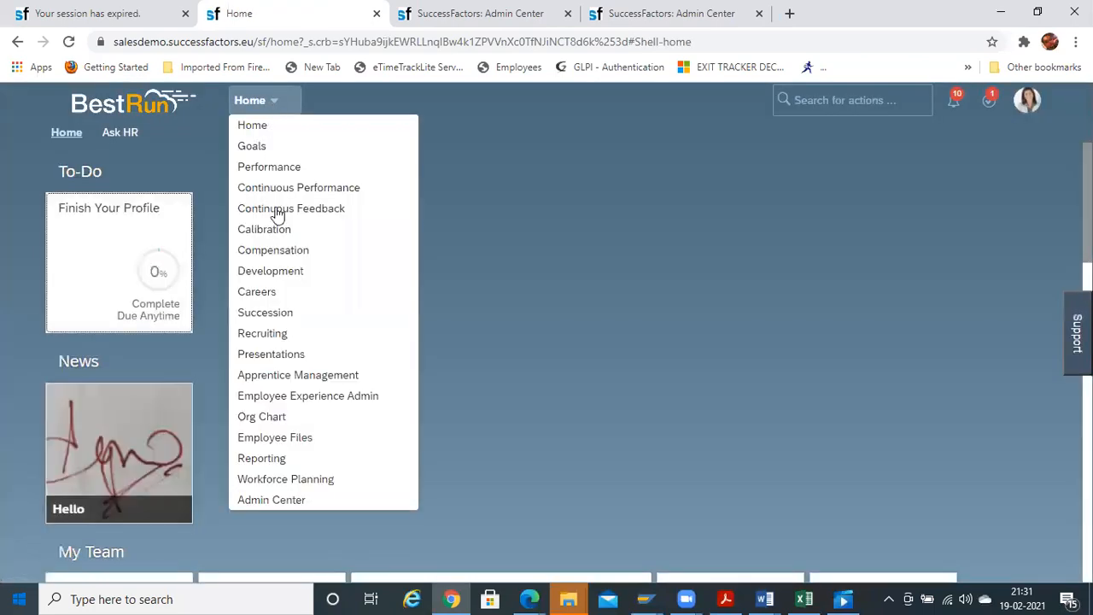
{"action": "left_click", "coordinate": [284, 438]}
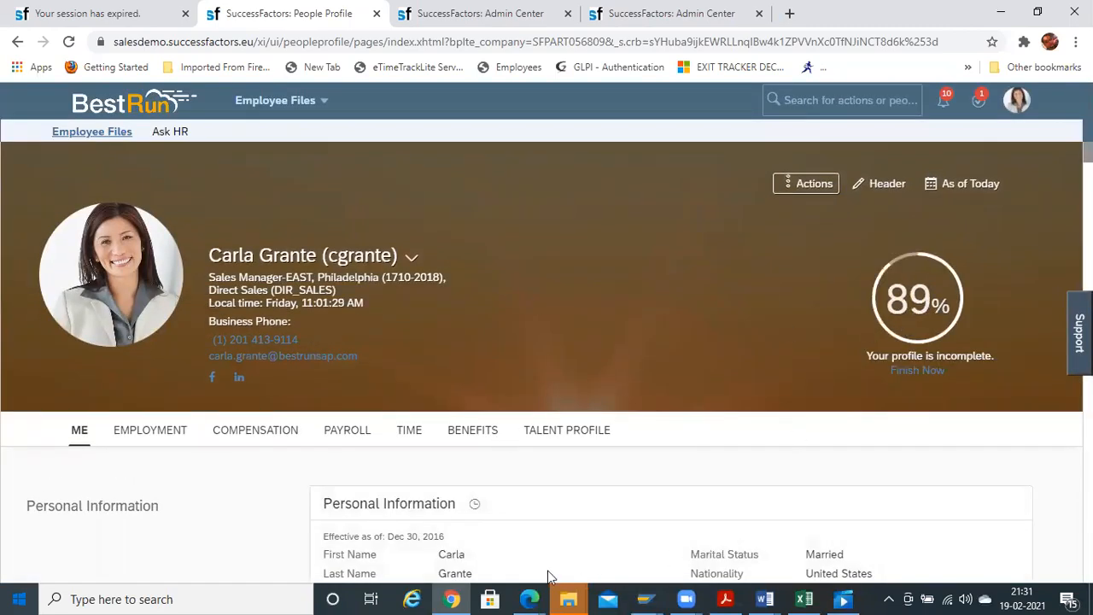
{"action": "left_click", "coordinate": [410, 262]}
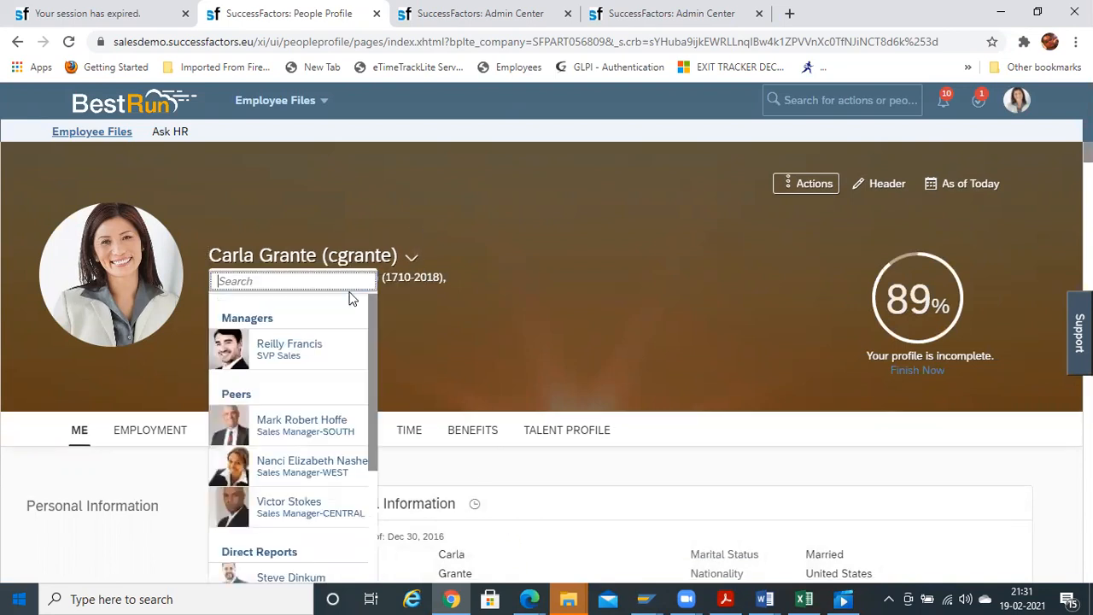
{"action": "left_click", "coordinate": [290, 351]}
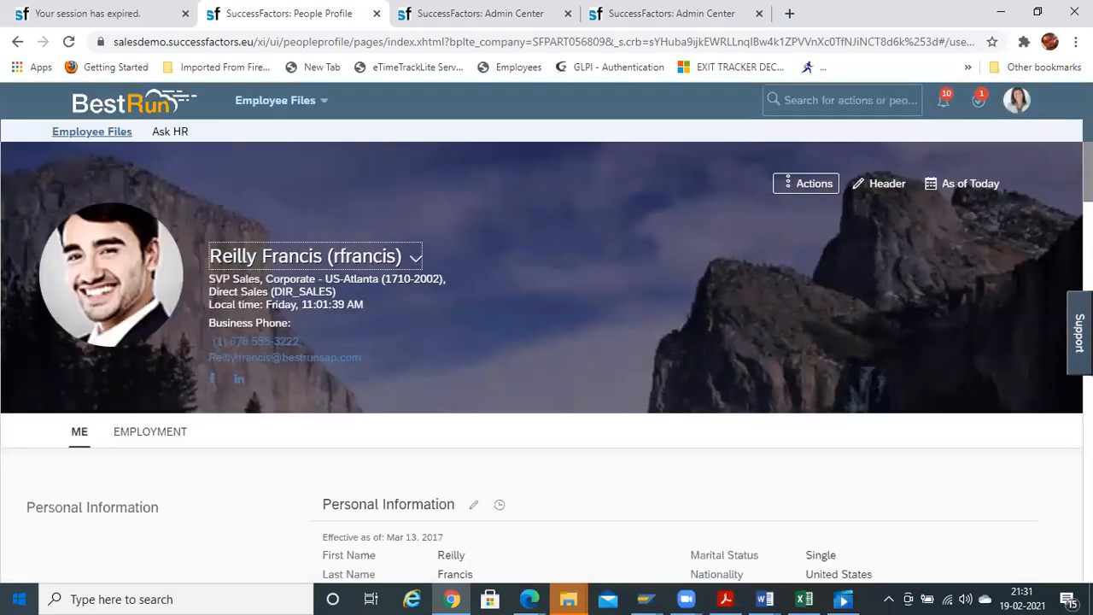
{"action": "scroll", "coordinate": [546, 358], "scroll_direction": "down", "scroll_amount": 5}
{"action": "scroll", "coordinate": [547, 358], "scroll_direction": "down", "scroll_amount": 8}
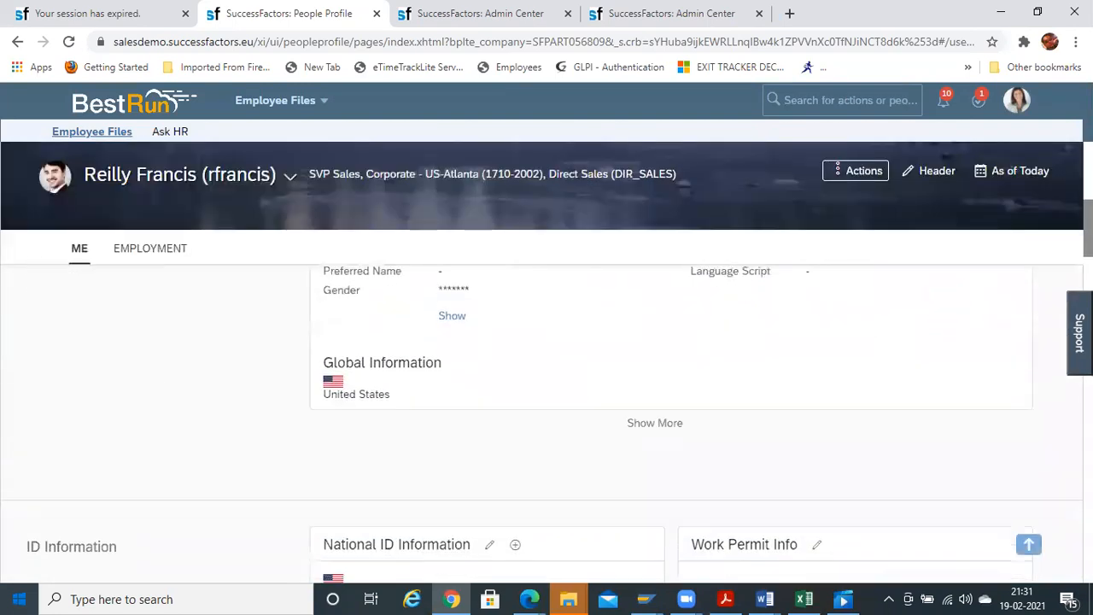
{"action": "scroll", "coordinate": [547, 418], "scroll_direction": "down", "scroll_amount": 3}
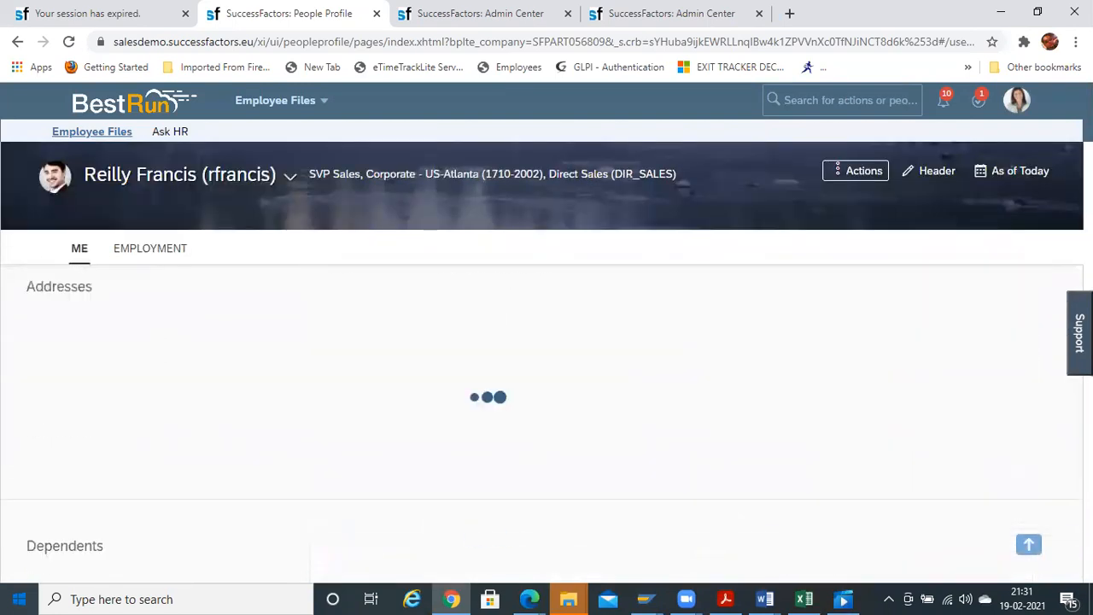
{"action": "scroll", "coordinate": [546, 418], "scroll_direction": "up", "scroll_amount": 2}
{"action": "scroll", "coordinate": [546, 418], "scroll_direction": "down", "scroll_amount": 10}
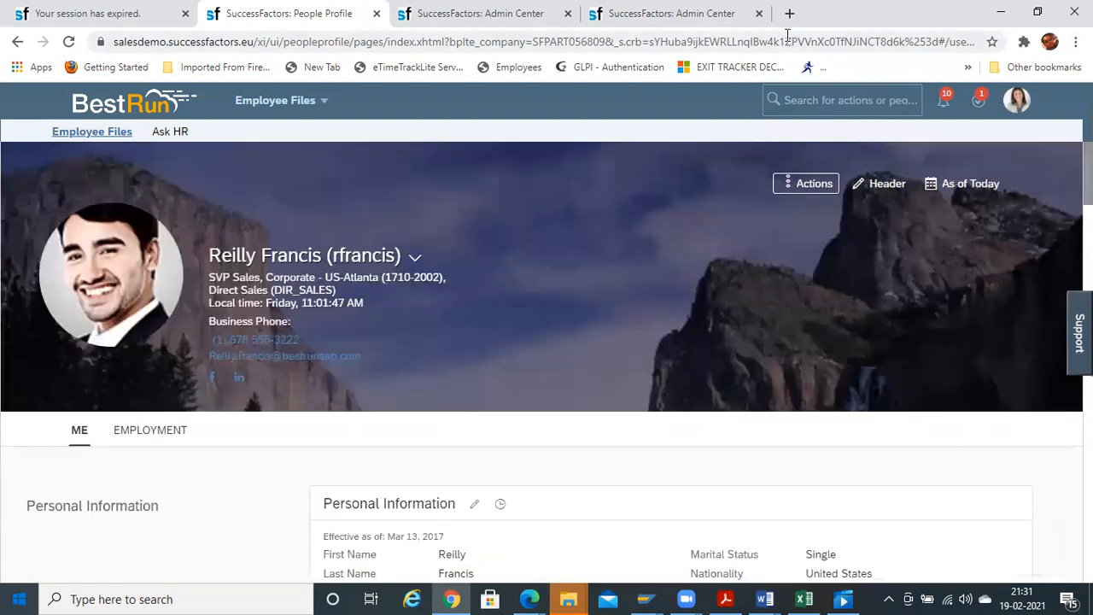
- Search for the President India employee in Bangalore and examine which profile sections and edit options the US user can access
{"action": "left_click", "coordinate": [811, 108]}
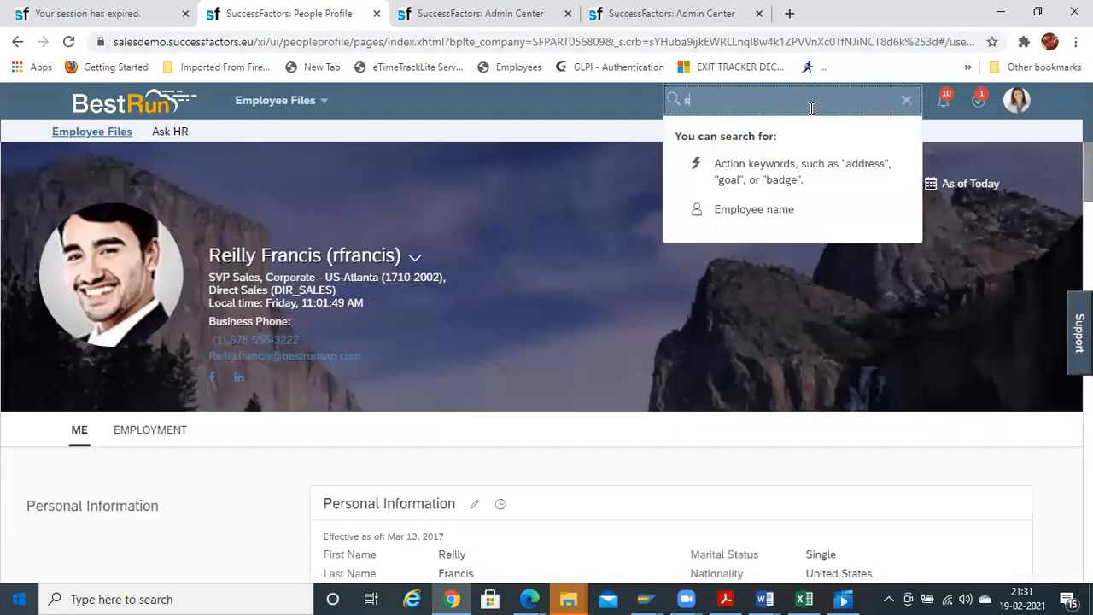
{"action": "type", "text": "skumar"}
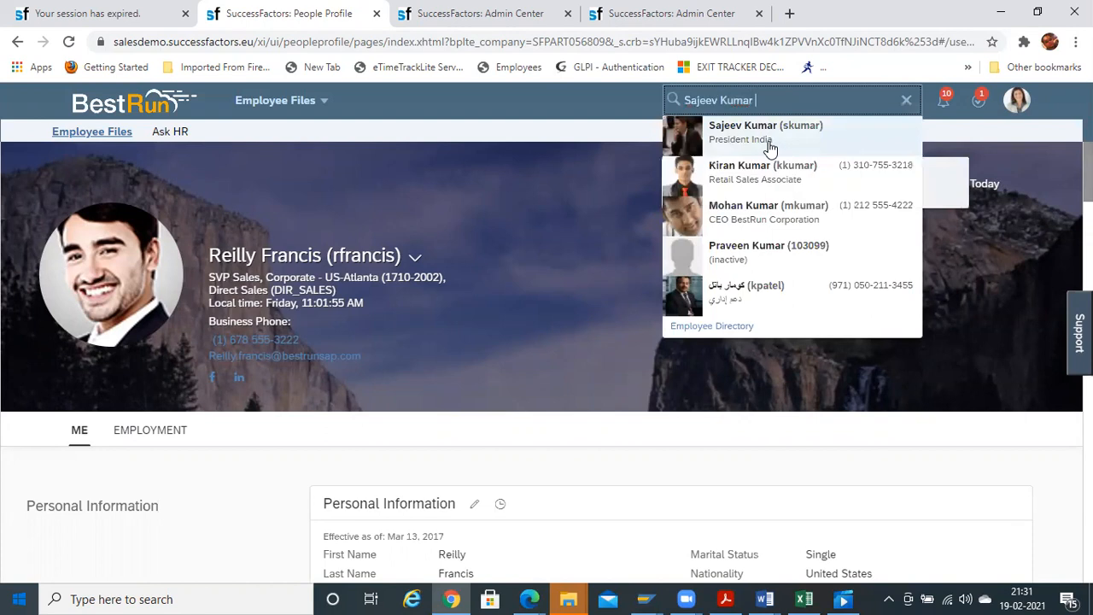
{"action": "left_click", "coordinate": [769, 145]}
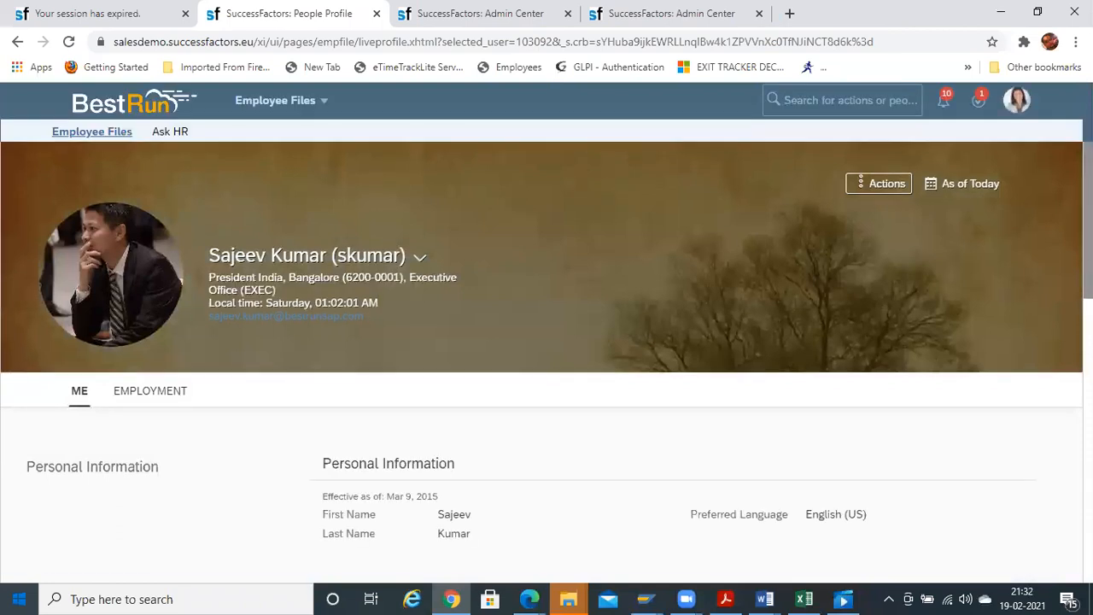
{"action": "scroll", "coordinate": [541, 362], "scroll_direction": "down", "scroll_amount": 1}
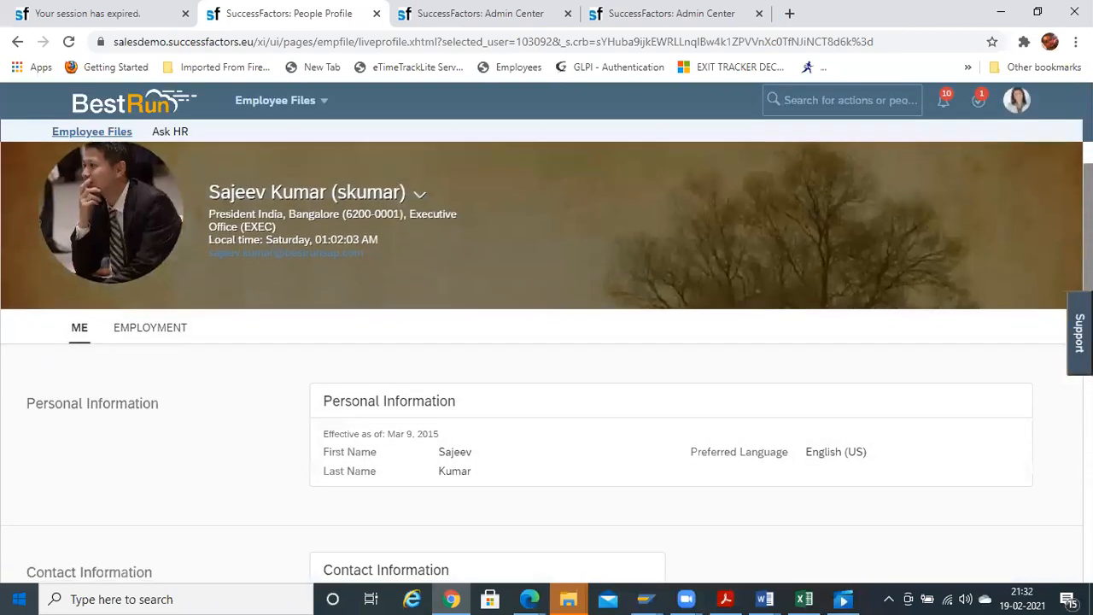
{"action": "scroll", "coordinate": [547, 359], "scroll_direction": "down", "scroll_amount": 2}
{"action": "scroll", "coordinate": [547, 419], "scroll_direction": "down", "scroll_amount": 5}
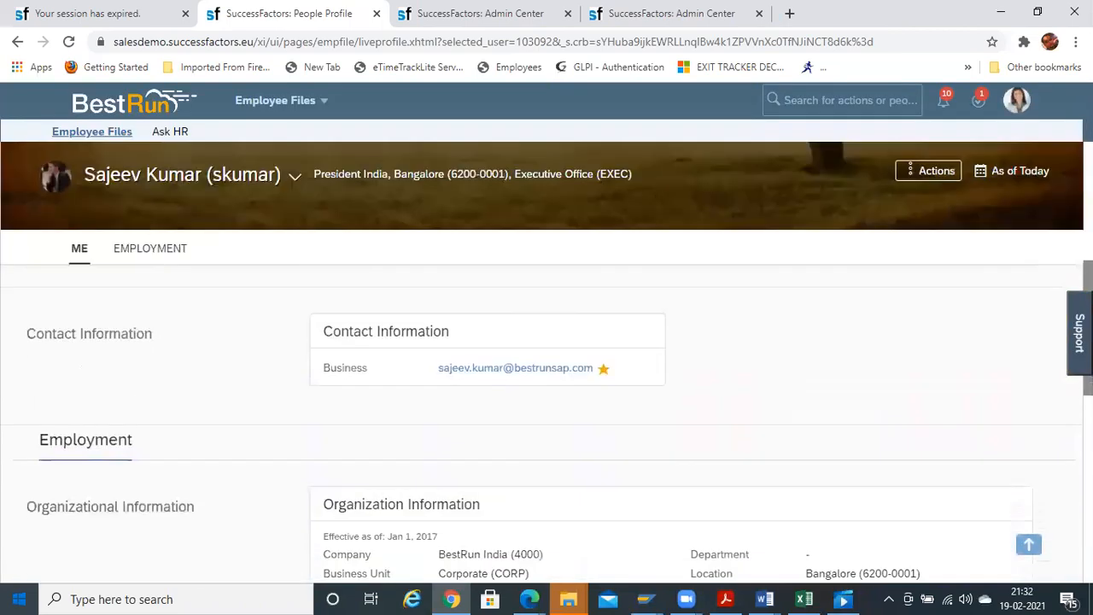
{"action": "left_click_drag", "start_coordinate": [1088, 504], "coordinate": [1088, 205]}
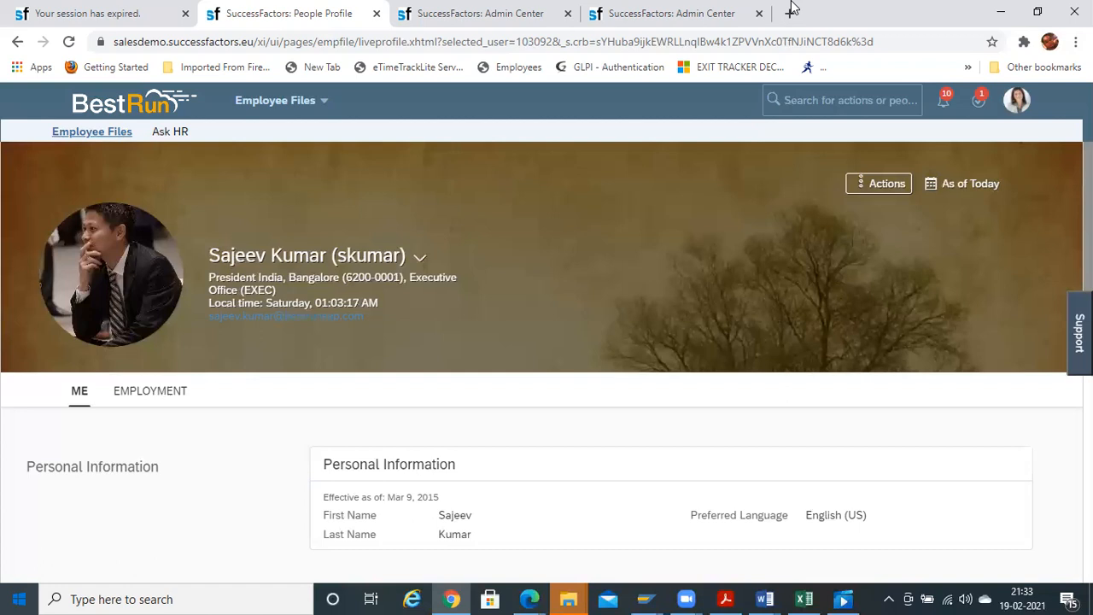
- Display the list of modules available to the US user
{"action": "left_click", "coordinate": [326, 103]}
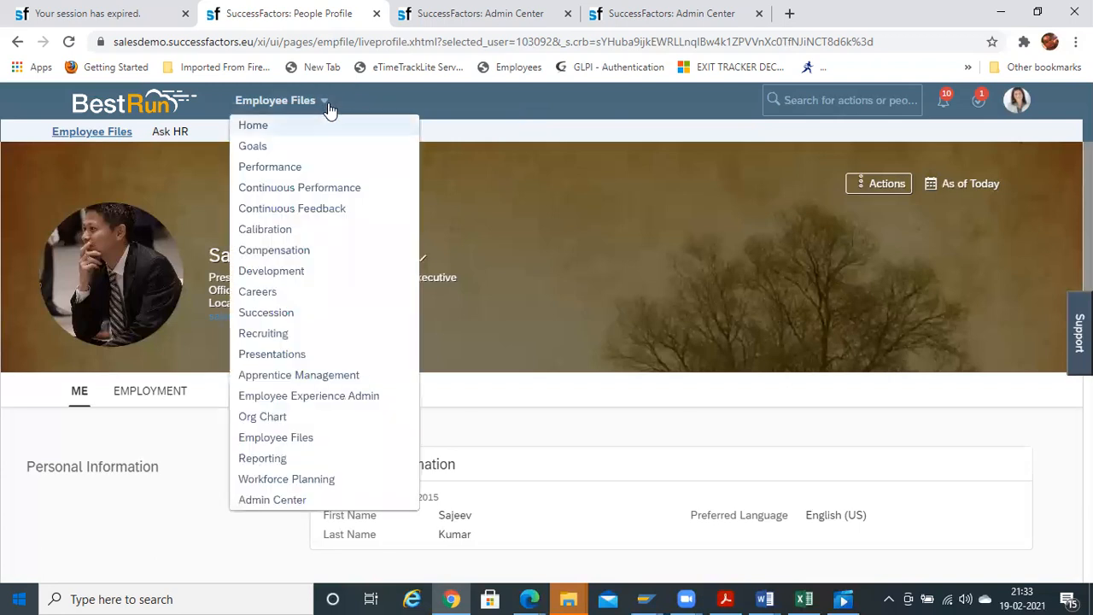